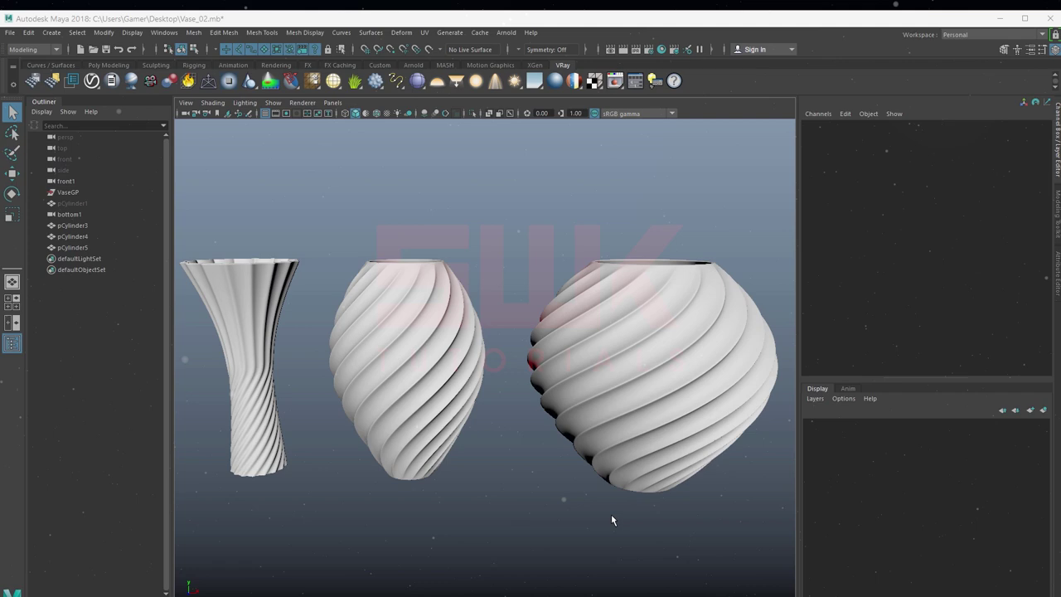
alt+middle_drag(611, 514, 620, 503)
alt+right_drag(620, 502, 612, 502)
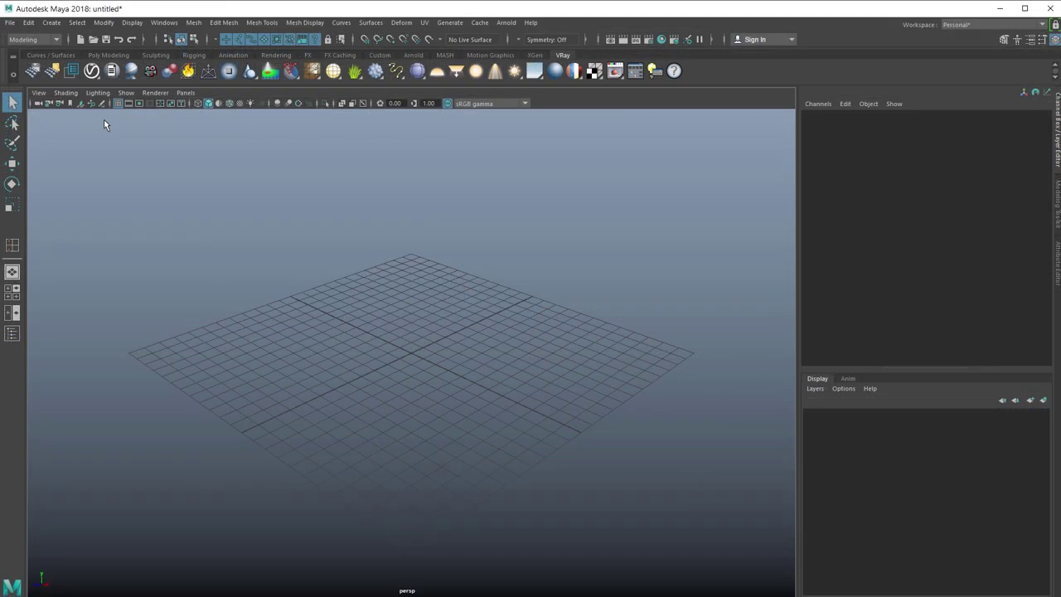
- Create a polygon cylinder at the centre of the empty scene
click(44, 24)
mouse_move(85, 62)
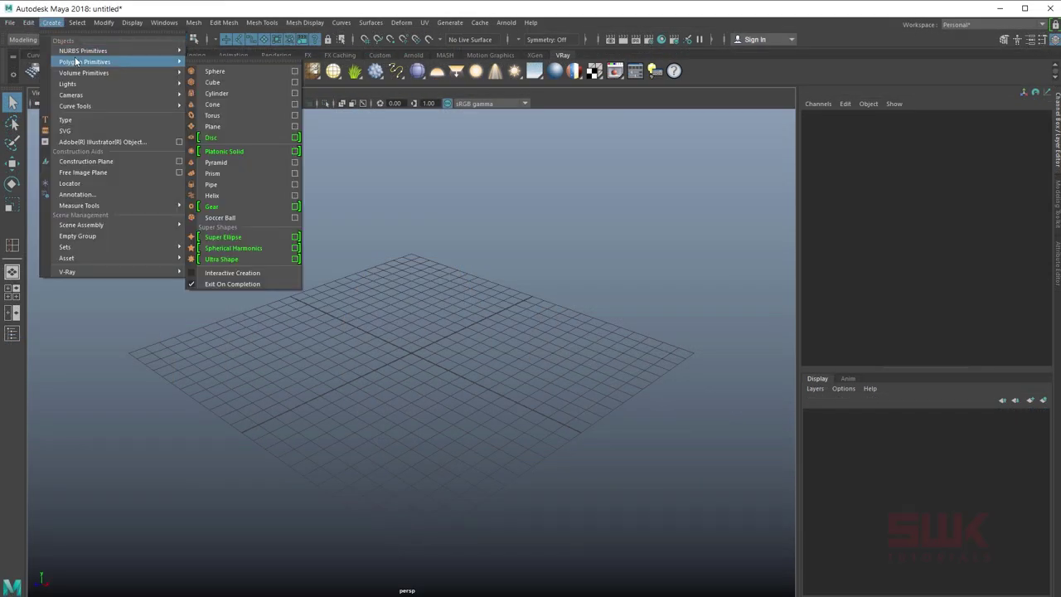
click(241, 93)
scroll(449, 316, up, 2)
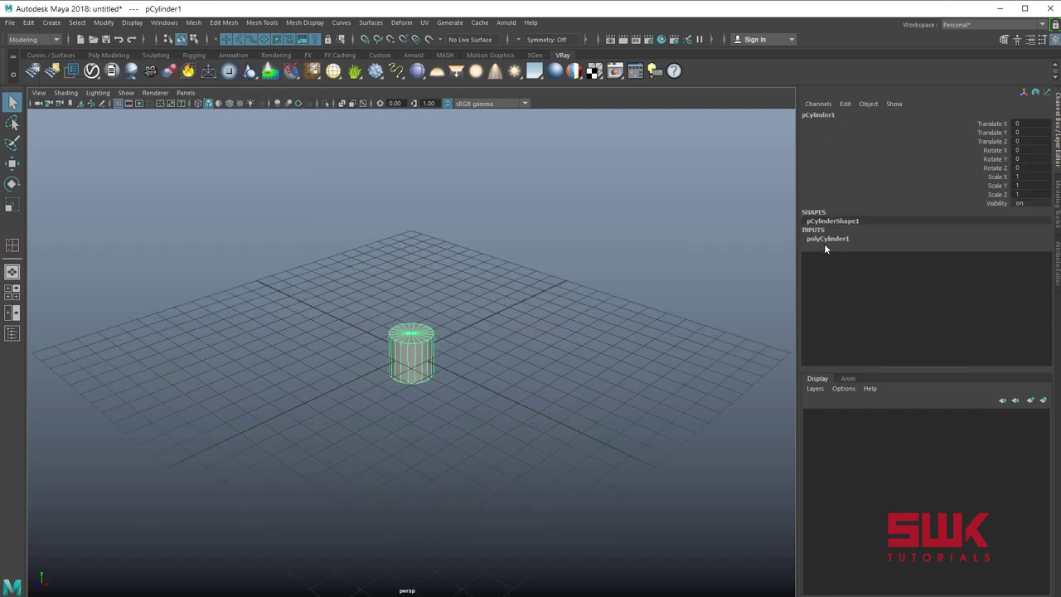
- Set the cylinder's radius to 2 and its height to 16
click(828, 240)
double_click(1042, 247)
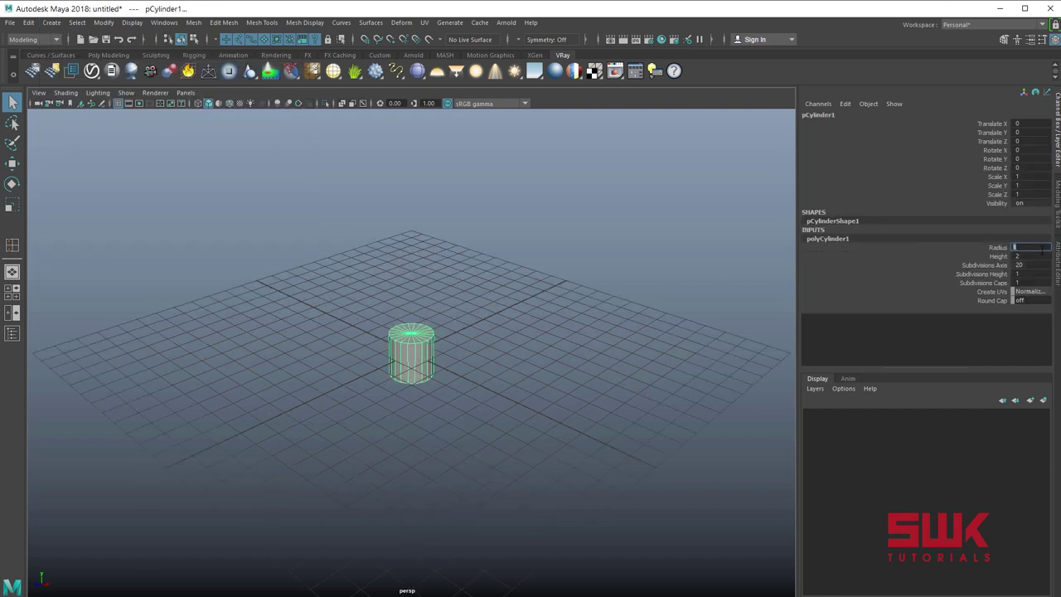
text(2)
key(Return)
key(Tab)
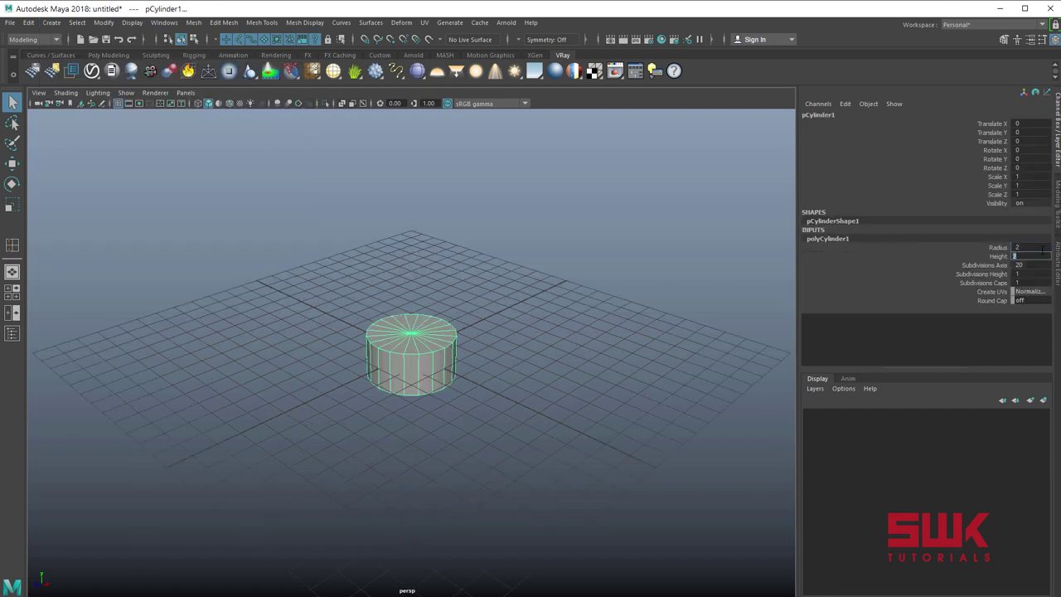
text(16)
key(Return)
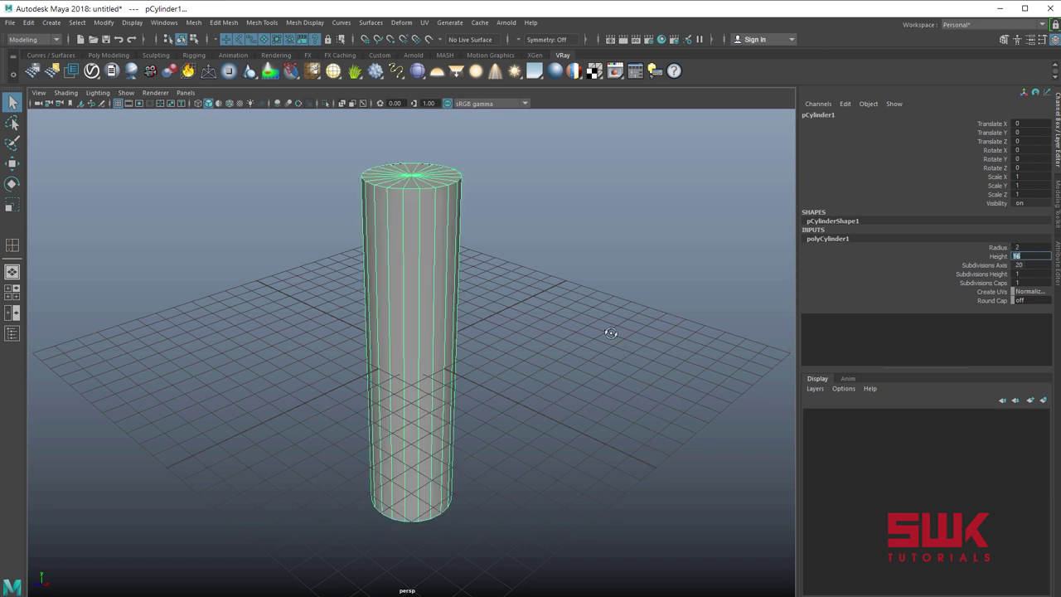
- Set the cylinder's axis subdivisions to 32 and increase its height subdivisions to form many rows along the body
alt+drag(611, 333, 671, 325)
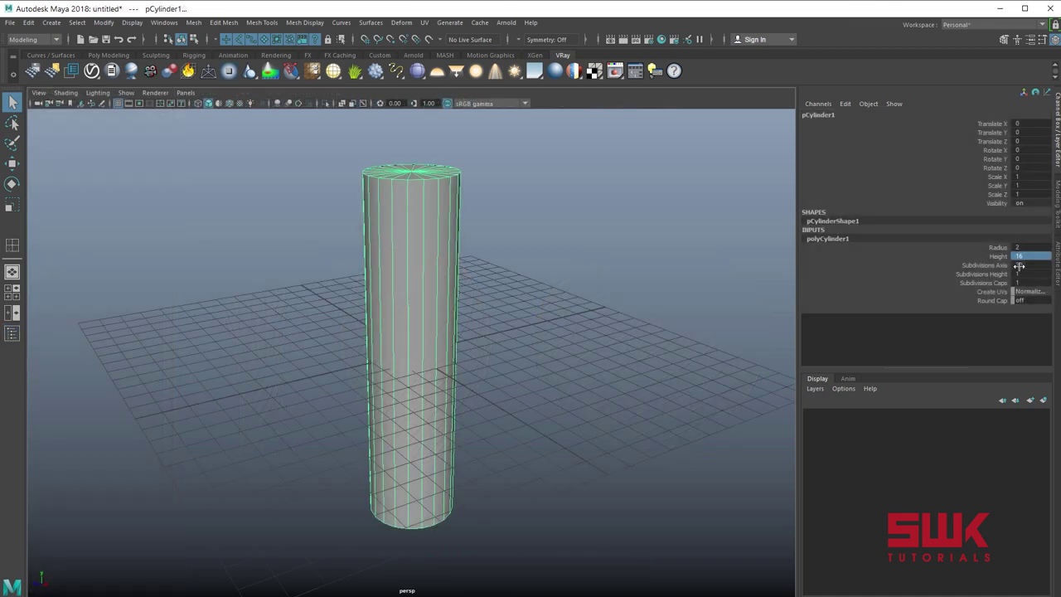
text(2)
key(Return)
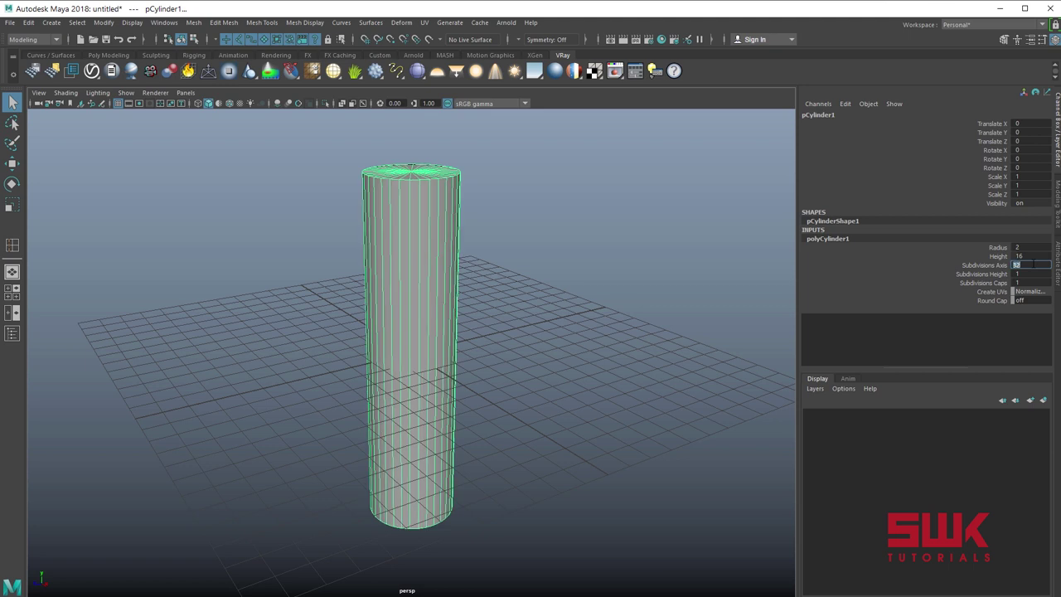
click(982, 274)
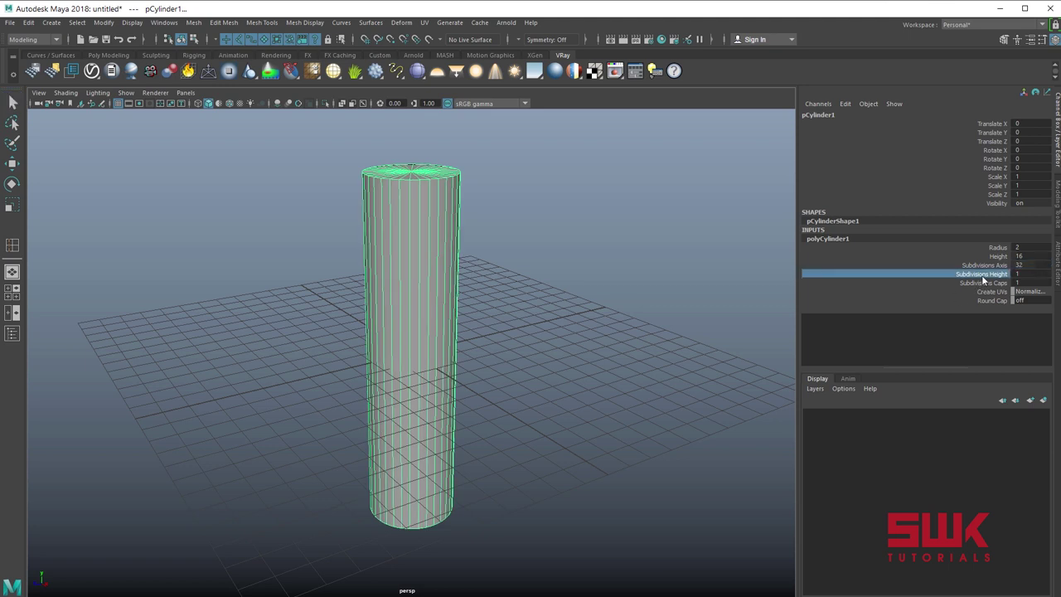
click(1019, 256)
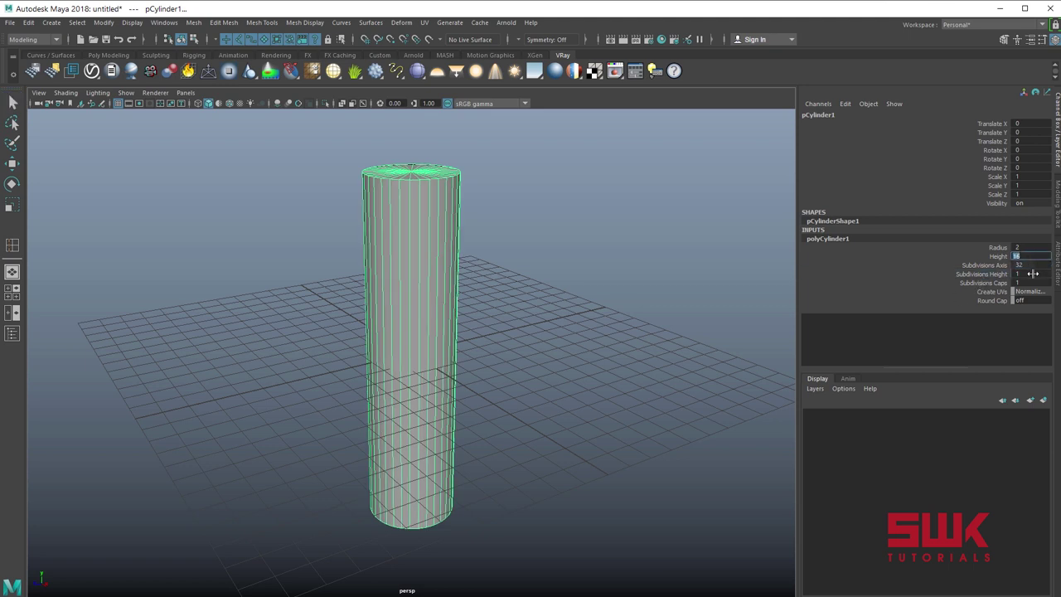
click(1033, 274)
key(Return)
- Select the cylinder's cap faces and delete them to leave an open tube, working in the top view
key(space)
drag(659, 317, 607, 316)
right_drag(439, 325, 441, 356)
drag(399, 346, 424, 365)
key(Delete)
scroll(425, 365, up, 3)
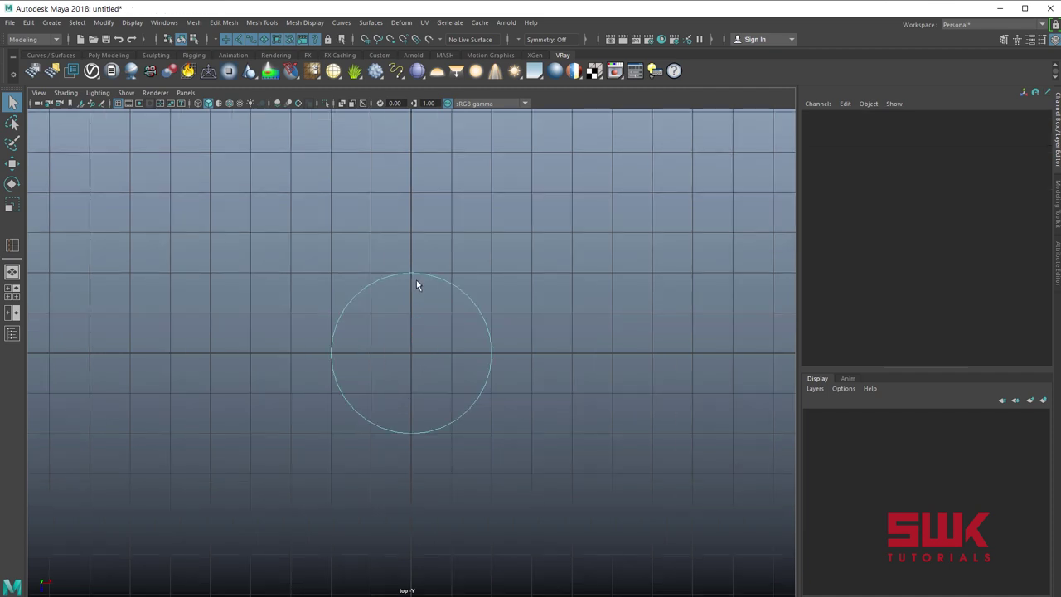
- Select every other vertex around the tube in the top view and scale the selection uniformly to form alternating ridges and grooves
right_drag(416, 280, 381, 284)
scroll(381, 290, up, 2)
alt+middle_drag(381, 295, 388, 256)
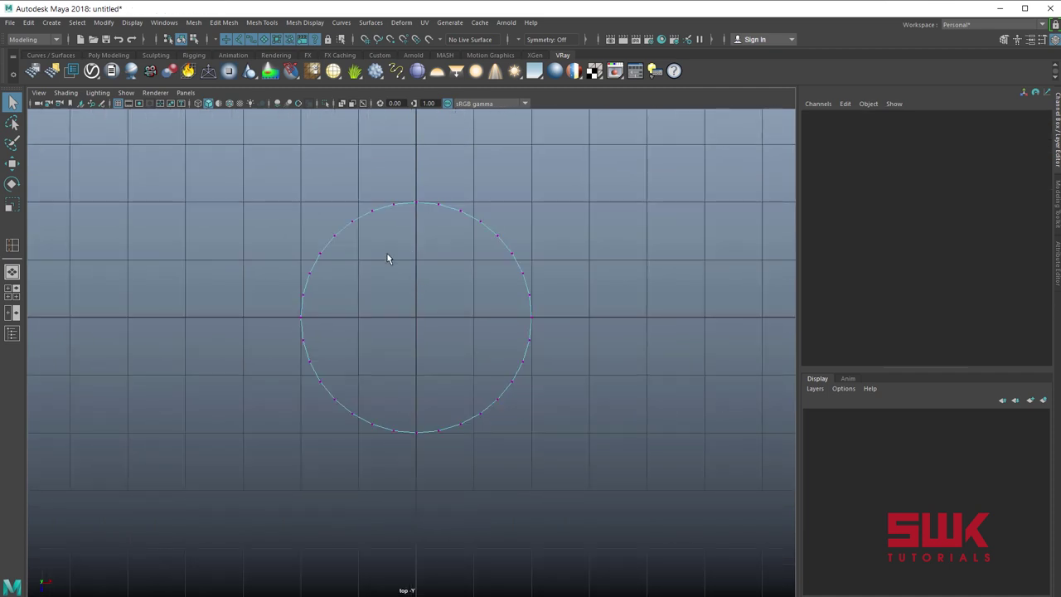
click(392, 206)
shift+click(353, 221)
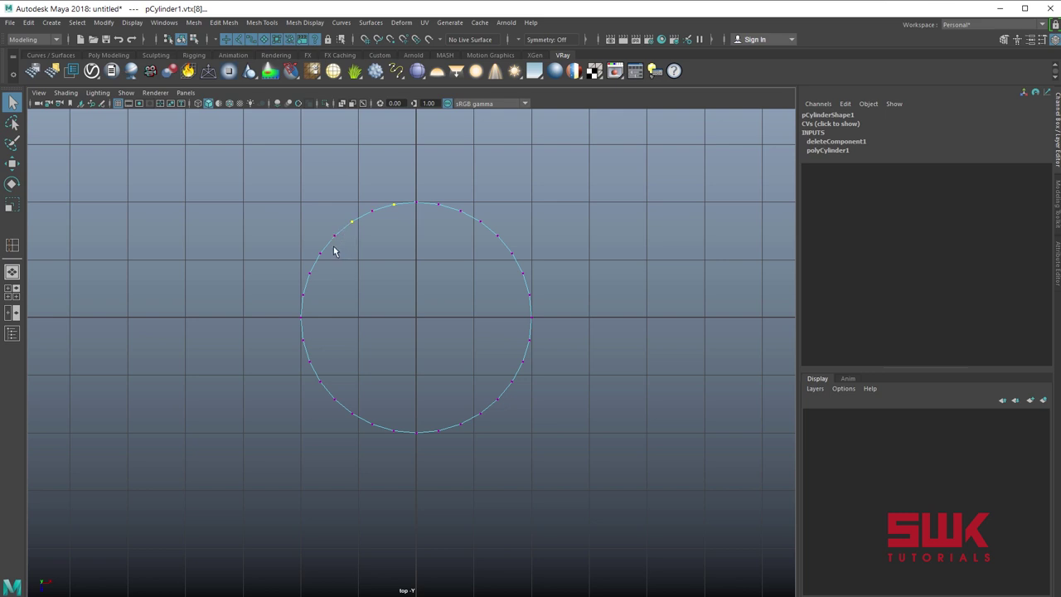
shift+click(320, 253)
shift+click(302, 297)
shift+click(302, 341)
shift+drag(338, 366, 307, 392)
shift+drag(384, 422, 452, 445)
shift+drag(540, 330, 522, 346)
shift+drag(546, 284, 515, 302)
shift+drag(522, 246, 504, 263)
shift+drag(495, 214, 471, 232)
shift+drag(448, 190, 426, 217)
key(r)
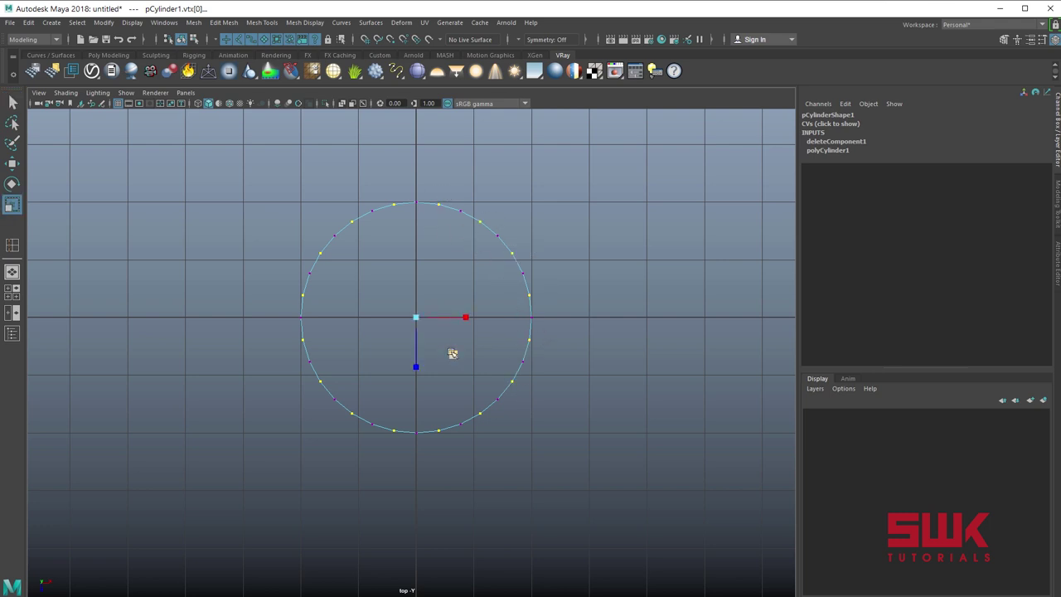
drag(453, 354, 478, 345)
- Return to the perspective view and switch the fluted tube back to object mode
key(space)
alt+right_drag(489, 348, 550, 360)
alt+drag(550, 359, 480, 343)
alt+right_drag(514, 355, 540, 364)
key(q)
right_drag(469, 274, 507, 256)
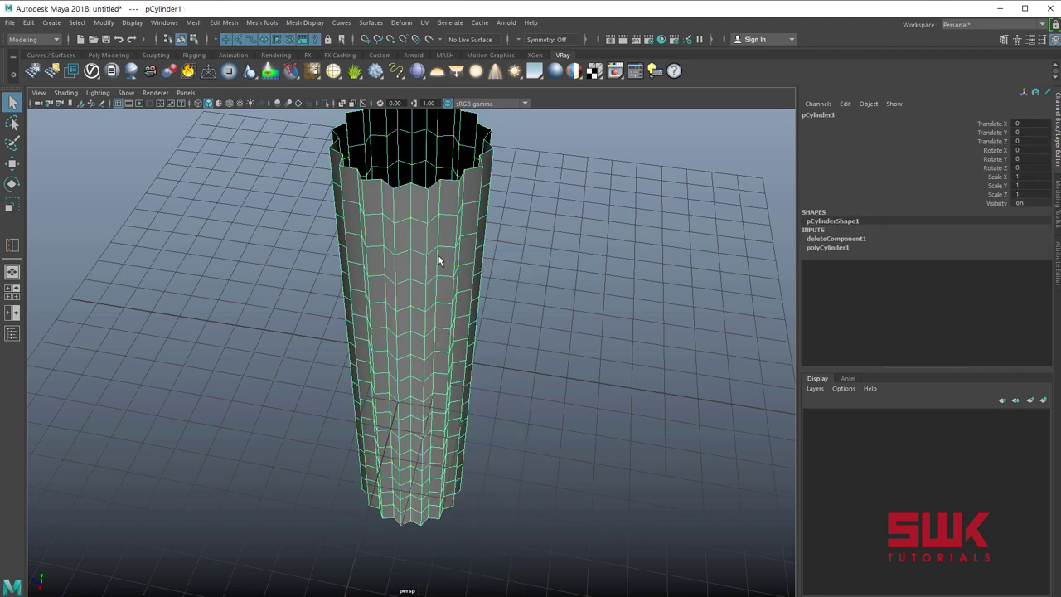
click(518, 344)
alt+drag(515, 355, 408, 343)
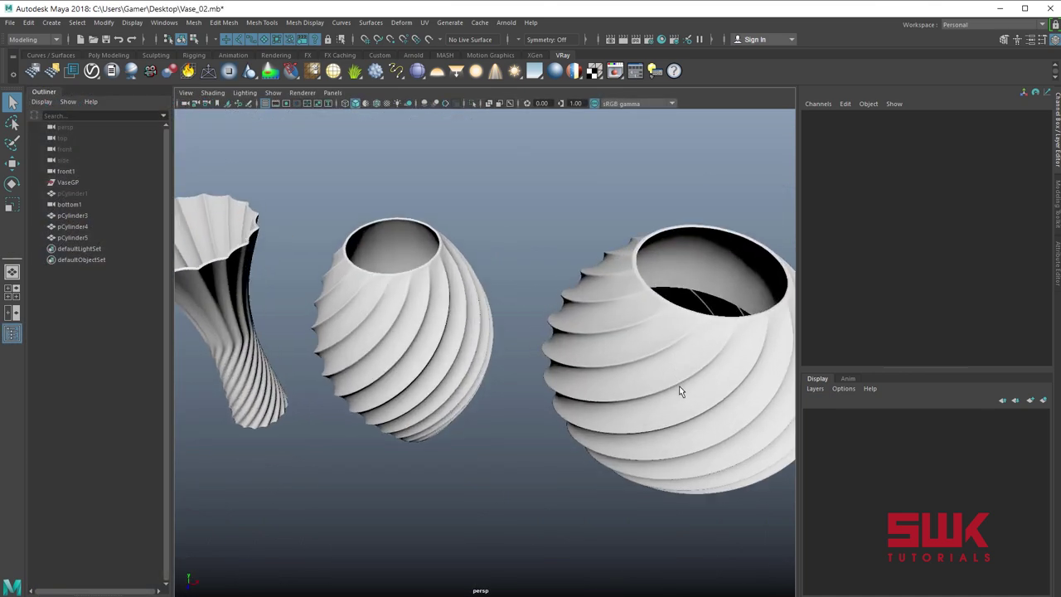
- Examine the curved ribs and creases of the finished reference vases in Vase_02.mb
alt+drag(679, 385, 528, 374)
alt+right_drag(528, 374, 547, 384)
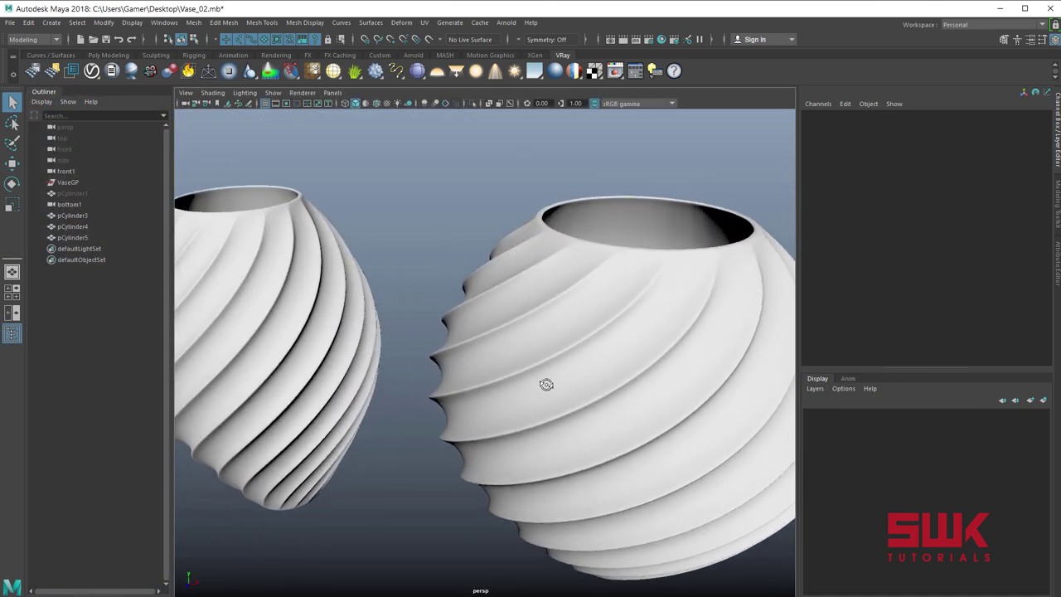
alt+drag(547, 384, 539, 380)
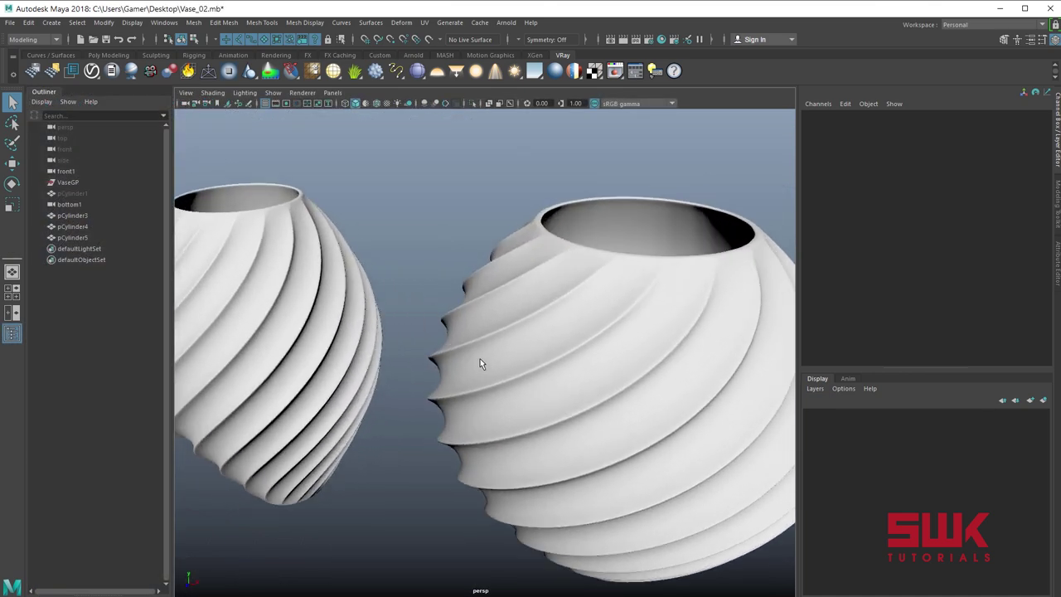
alt+drag(485, 366, 330, 332)
alt+middle_drag(331, 333, 353, 333)
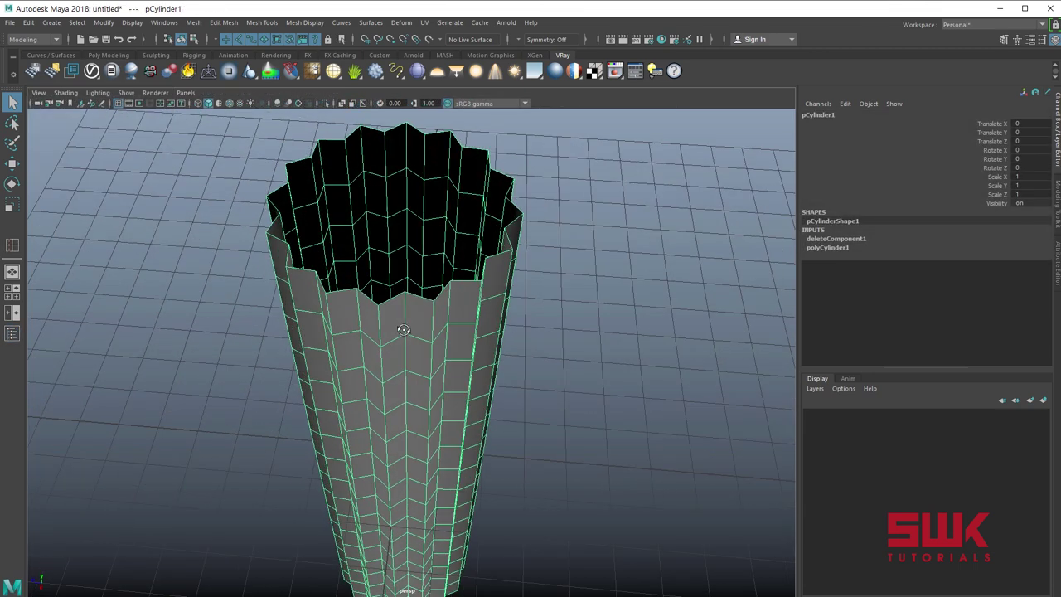
- Select every other vertical edge loop around the tube, bevel them with a fraction of 0.5, and return to object mode
right_click(405, 328)
right_drag(404, 328, 404, 308)
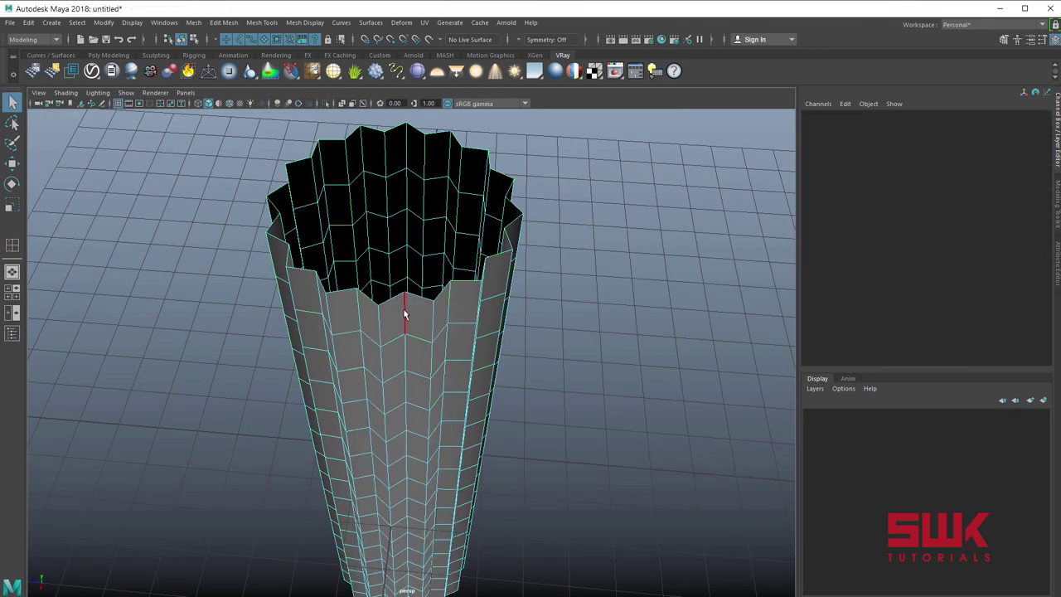
double_click(404, 309)
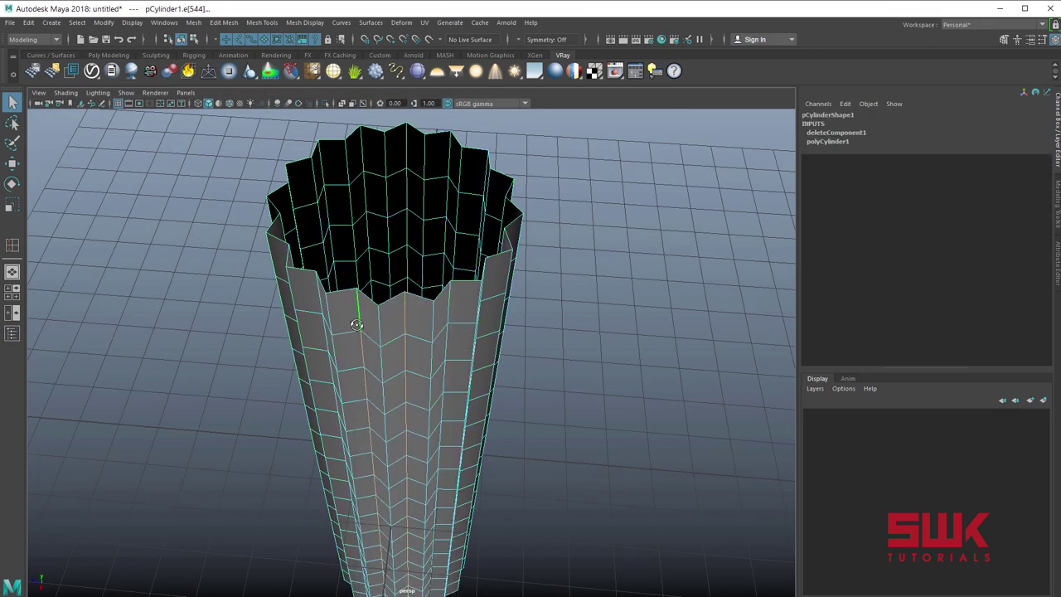
alt+drag(356, 307, 502, 459)
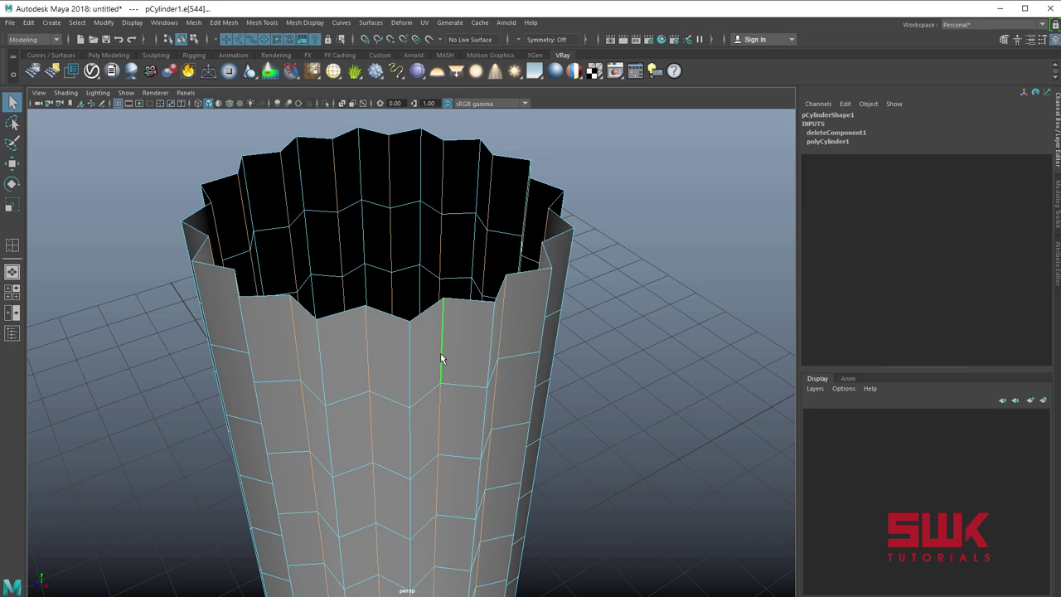
click(223, 22)
click(239, 64)
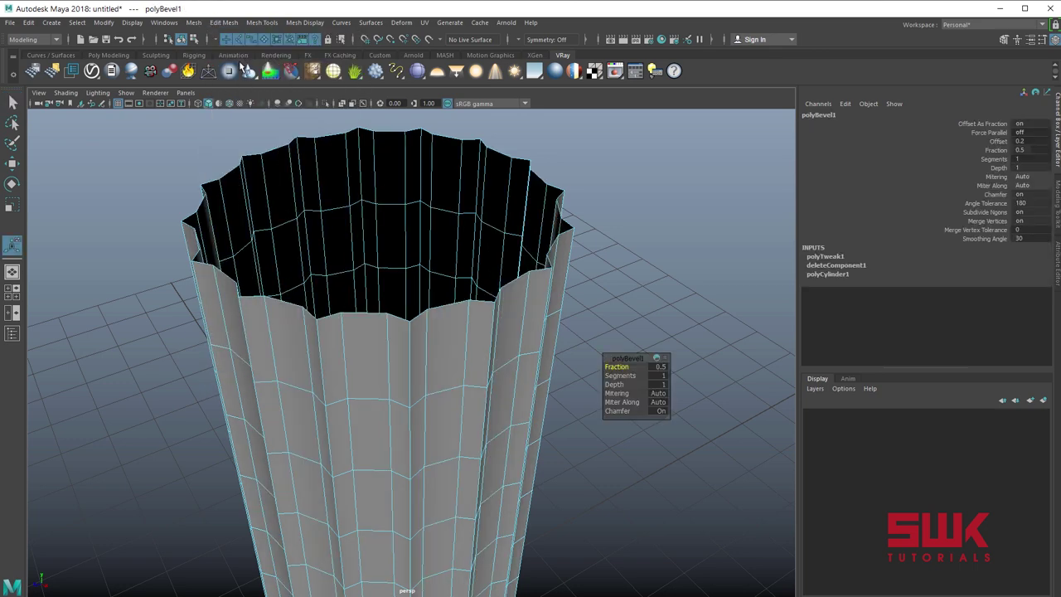
right_drag(416, 353, 452, 338)
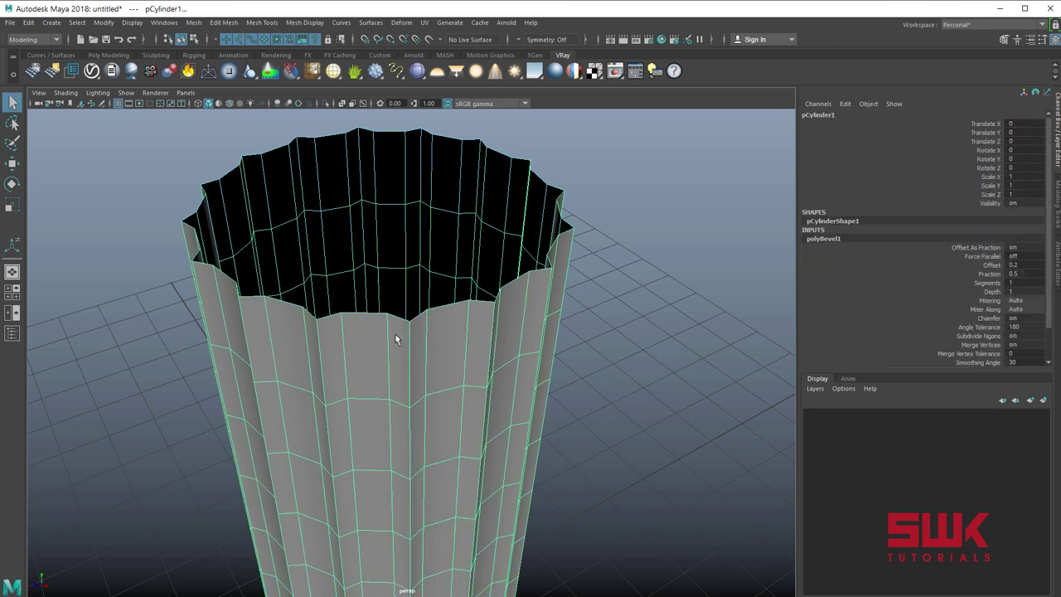
- Turn on smooth mesh preview for the bevelled tube and inspect its flutes with the tube deselected
scroll(393, 335, up, 3)
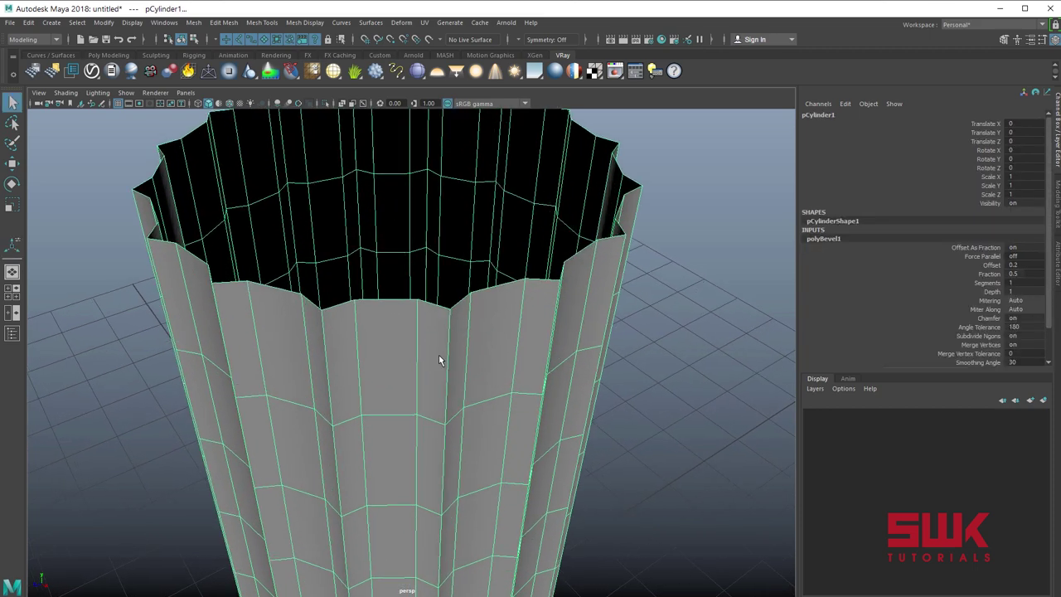
scroll(374, 349, down, 3)
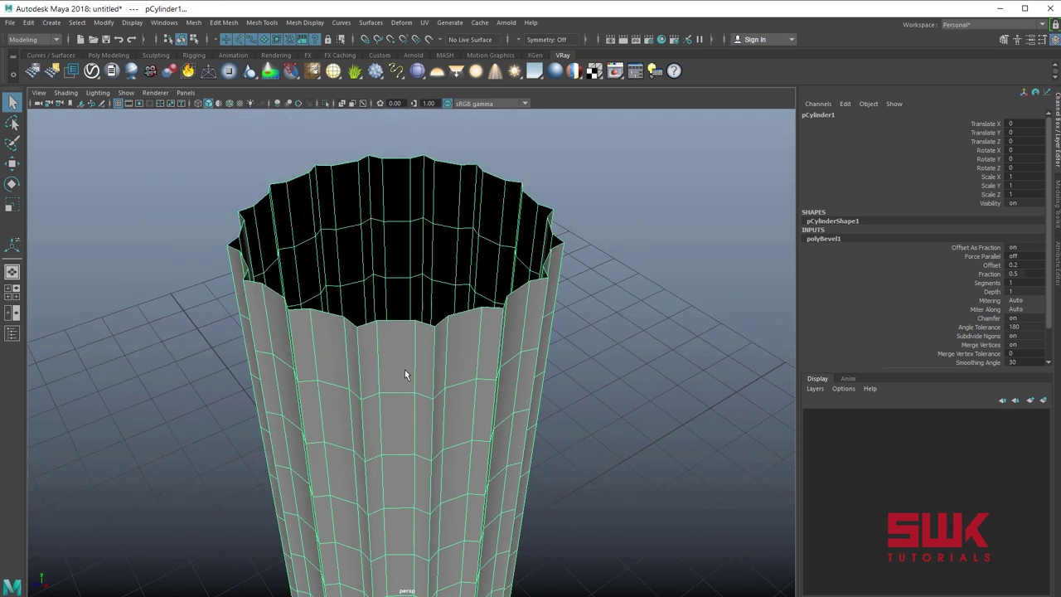
key(3)
click(552, 391)
mouse_move(553, 391)
alt+mouse_down()
mouse_move(547, 370)
mouse_move(549, 383)
alt+mouse_up()
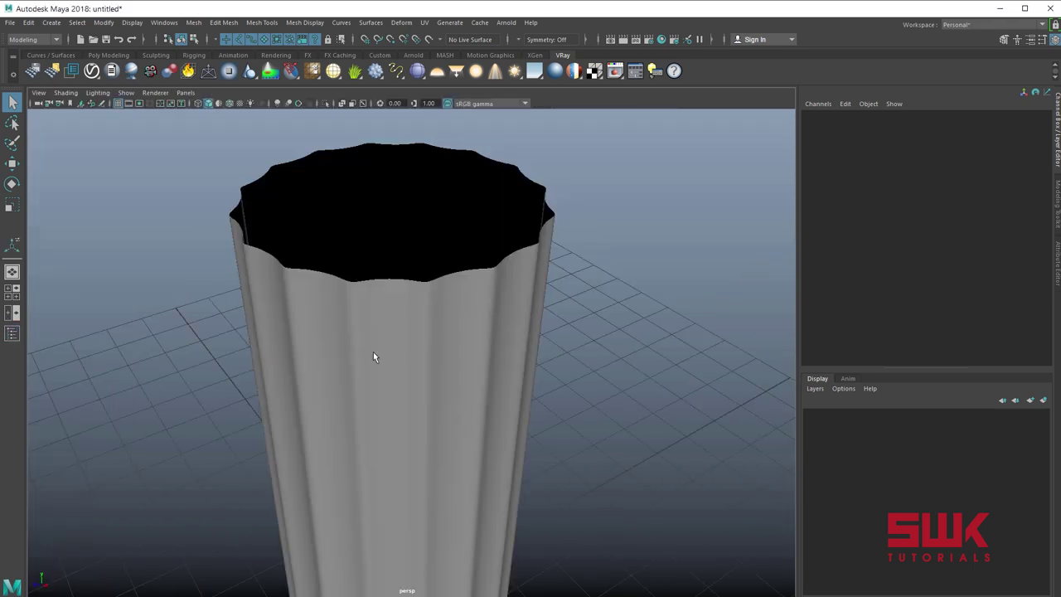
- Duplicate the smoothed tube and move the copy about -7.8 units along X
click(373, 351)
key(w)
scroll(616, 427, down, 2)
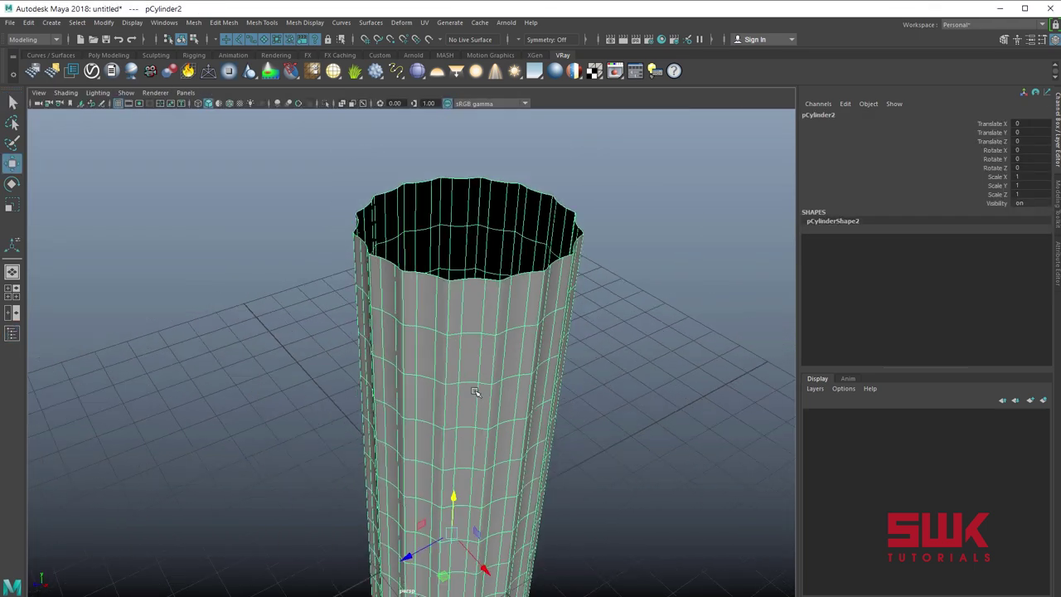
drag(483, 561, 320, 384)
key(q)
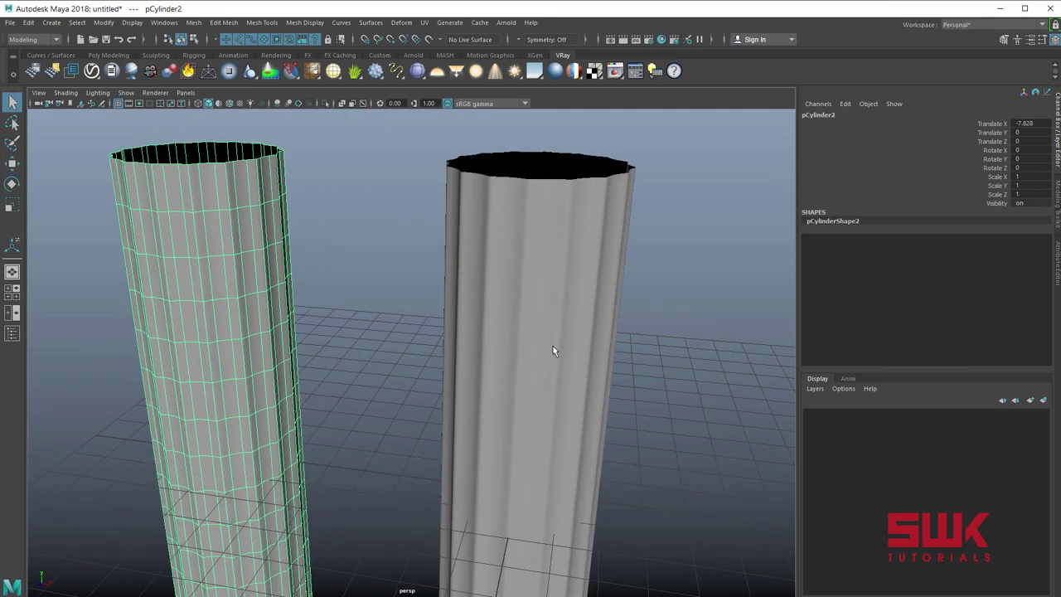
- Select the first sharp vertical edge loop between two flutes on the original tube
click(553, 350)
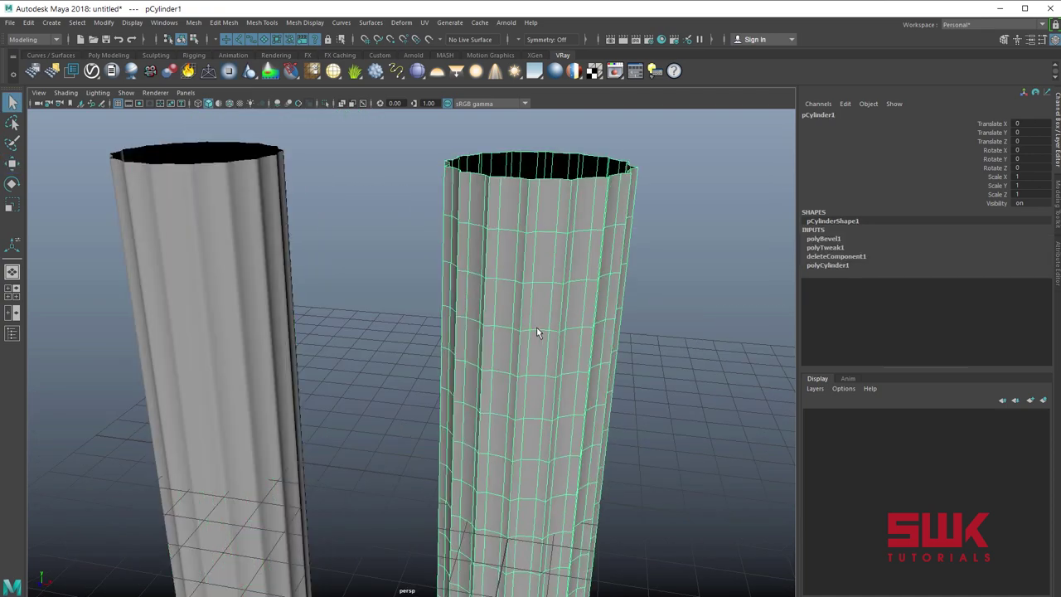
alt+drag(536, 326, 469, 312)
alt+right_drag(431, 320, 573, 351)
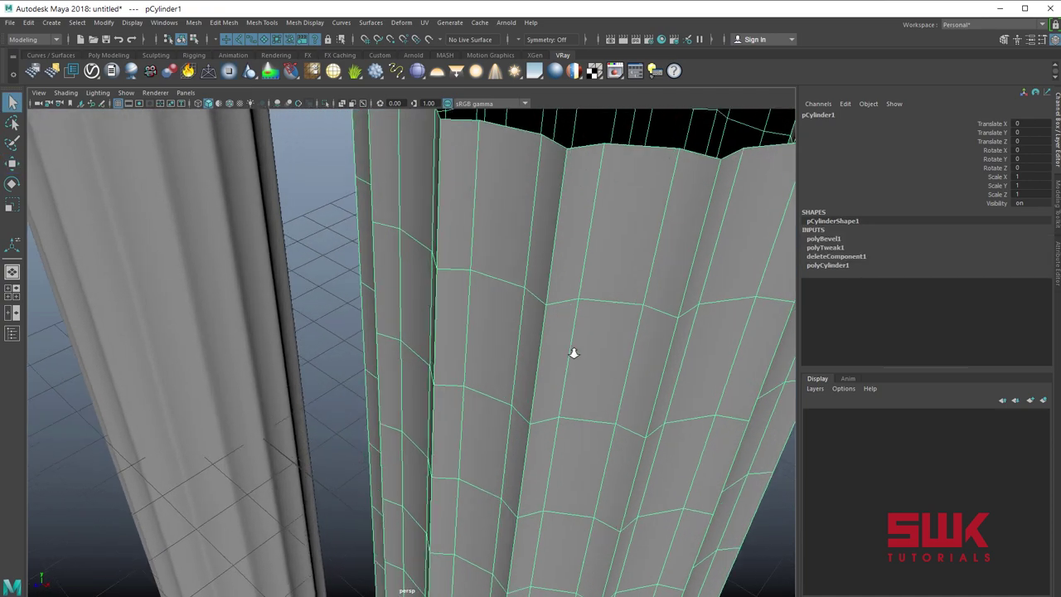
alt+drag(573, 351, 554, 382)
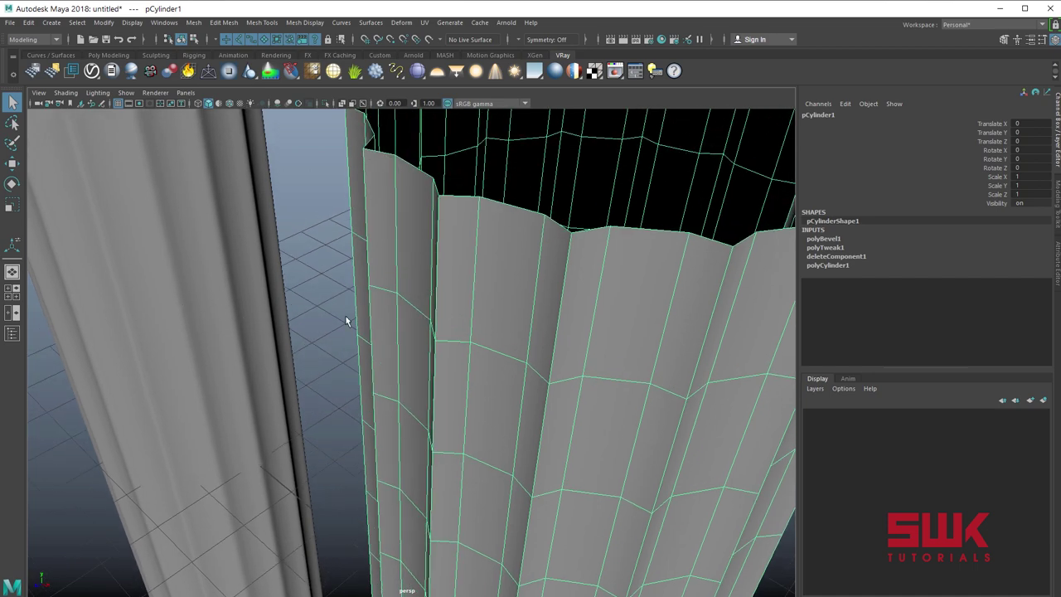
right_drag(570, 292, 565, 254)
click(564, 286)
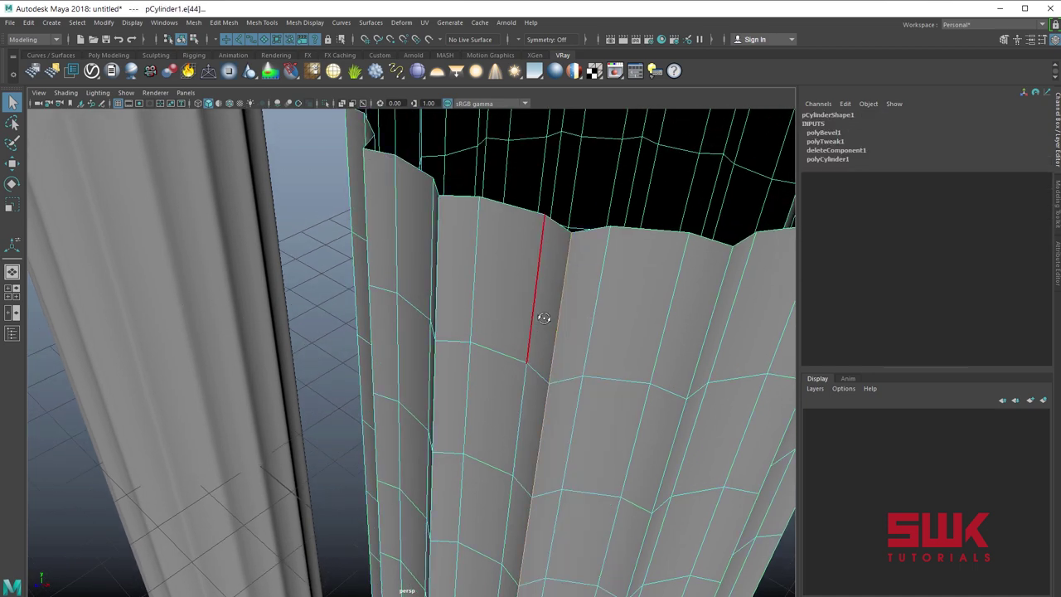
- Add the remaining sharp vertical edge loops between the flutes around the whole original tube to the selection
alt+drag(540, 315, 575, 308)
alt+right_drag(574, 308, 522, 328)
alt+middle_drag(522, 327, 473, 347)
alt+drag(473, 347, 495, 360)
alt+middle_drag(549, 388, 470, 365)
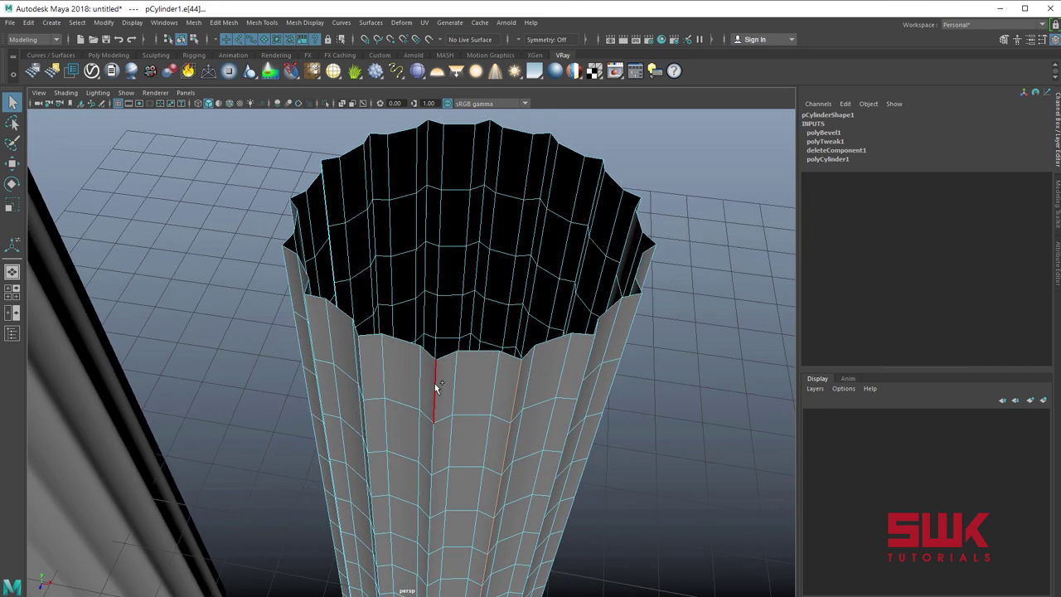
shift+click(434, 383)
alt+drag(434, 383, 497, 410)
shift+click(534, 441)
alt+drag(535, 441, 567, 439)
shift+click(566, 440)
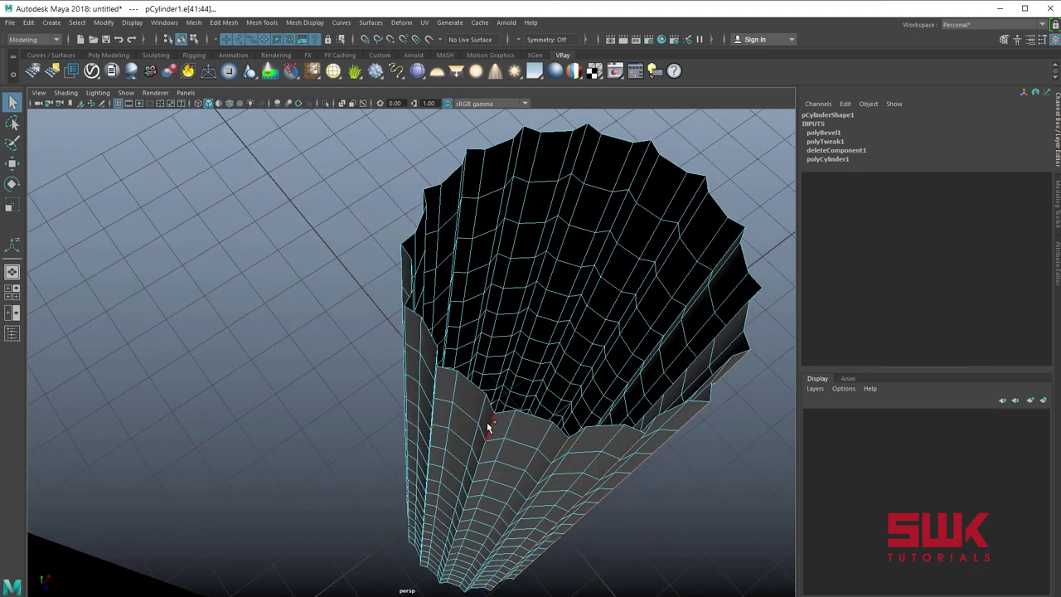
alt+drag(489, 427, 456, 364)
shift+click(495, 343)
shift+double_click(495, 353)
shift+click(396, 383)
shift+double_click(396, 383)
shift+double_click(431, 395)
shift+double_click(426, 393)
shift+double_click(414, 393)
shift+double_click(354, 377)
alt+drag(354, 377, 393, 372)
shift+double_click(393, 373)
alt+drag(469, 392, 584, 425)
scroll(506, 268, up, 4)
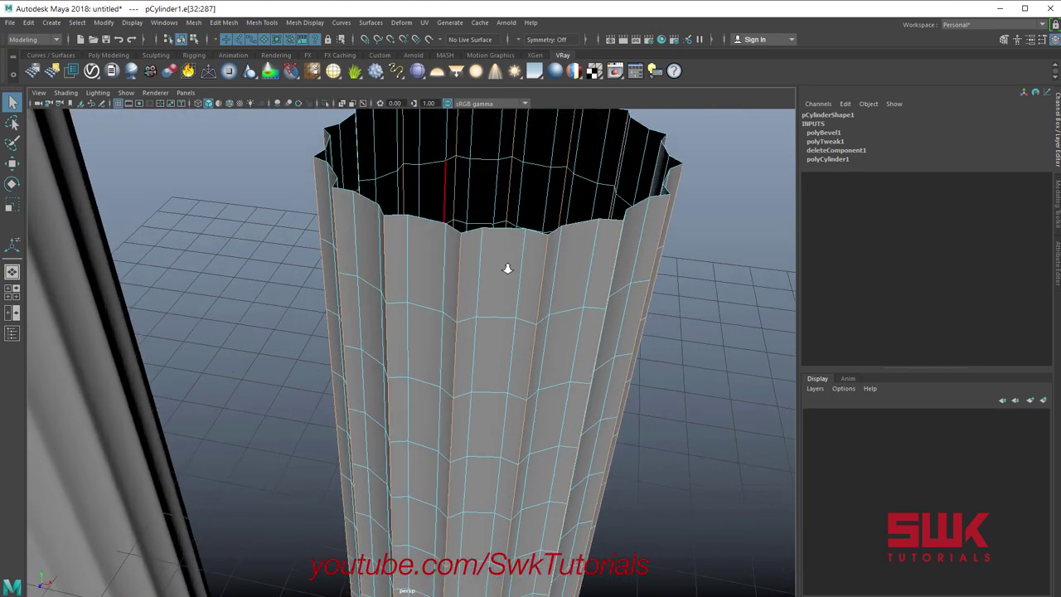
alt+middle_drag(538, 301, 505, 381)
scroll(515, 387, up, 1)
alt+right_drag(514, 391, 499, 369)
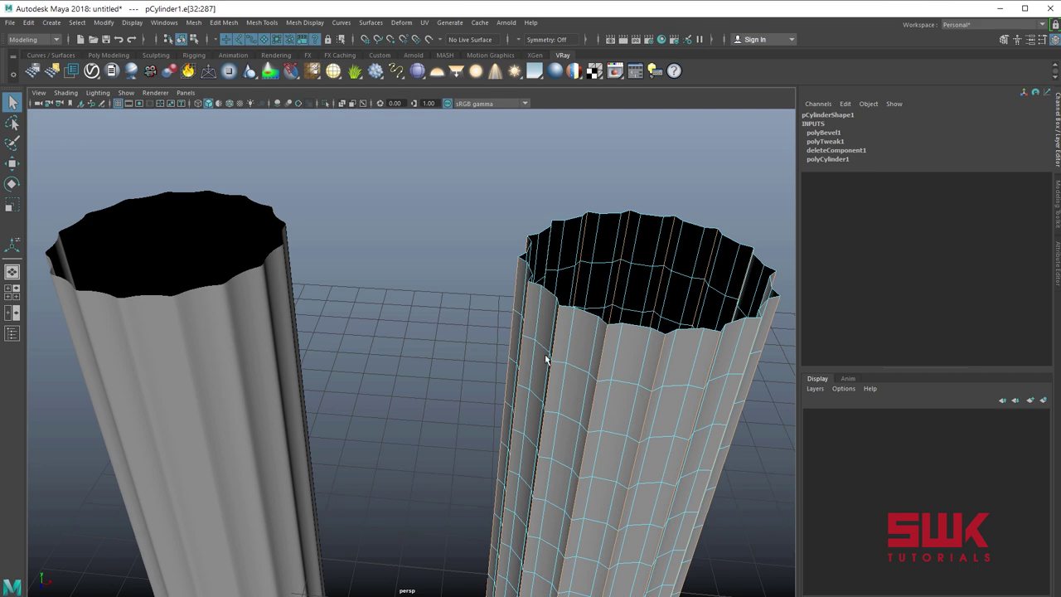
- Bevel the selected vertical edge loops with a fraction of 0.2
alt+drag(545, 359, 381, 339)
alt+right_drag(382, 339, 533, 377)
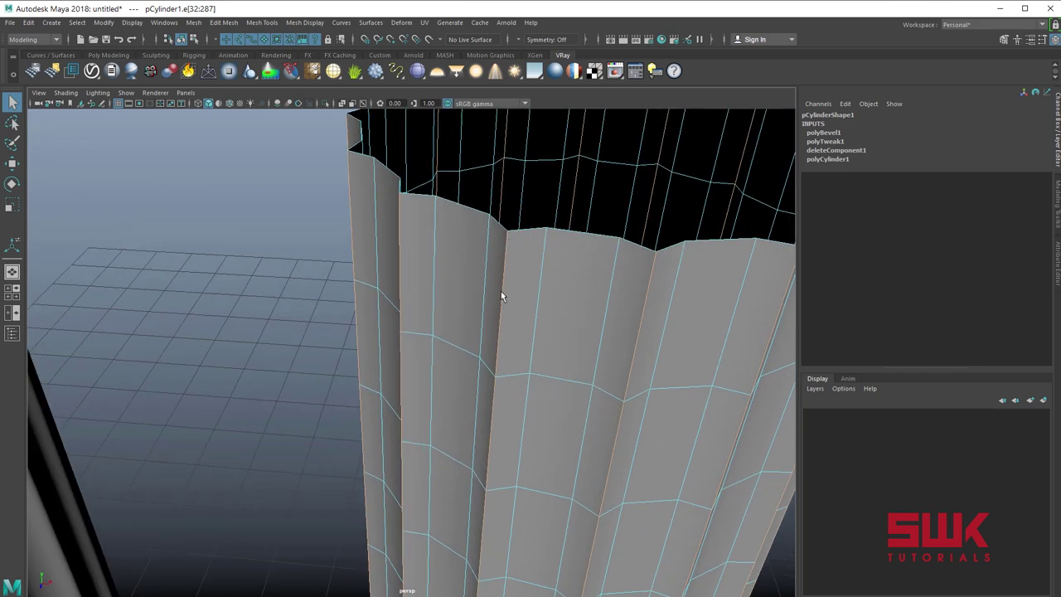
click(258, 23)
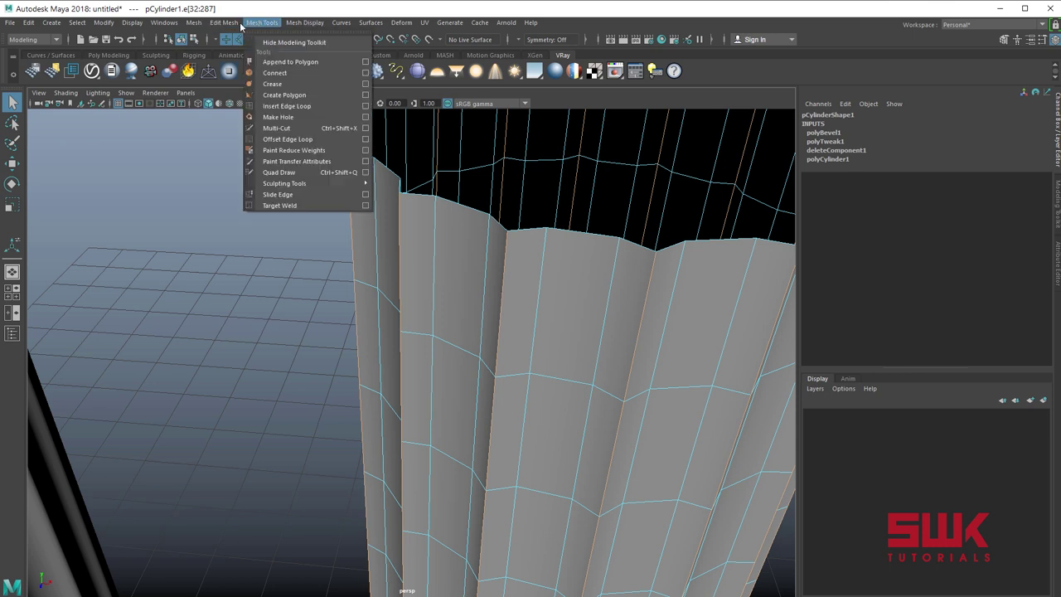
mouse_move(224, 22)
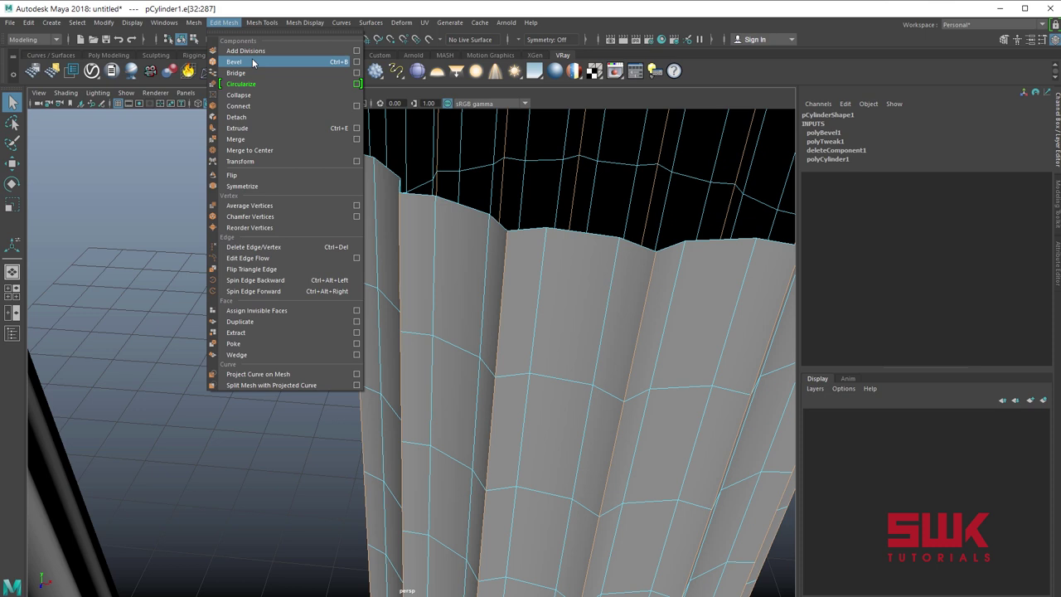
click(253, 63)
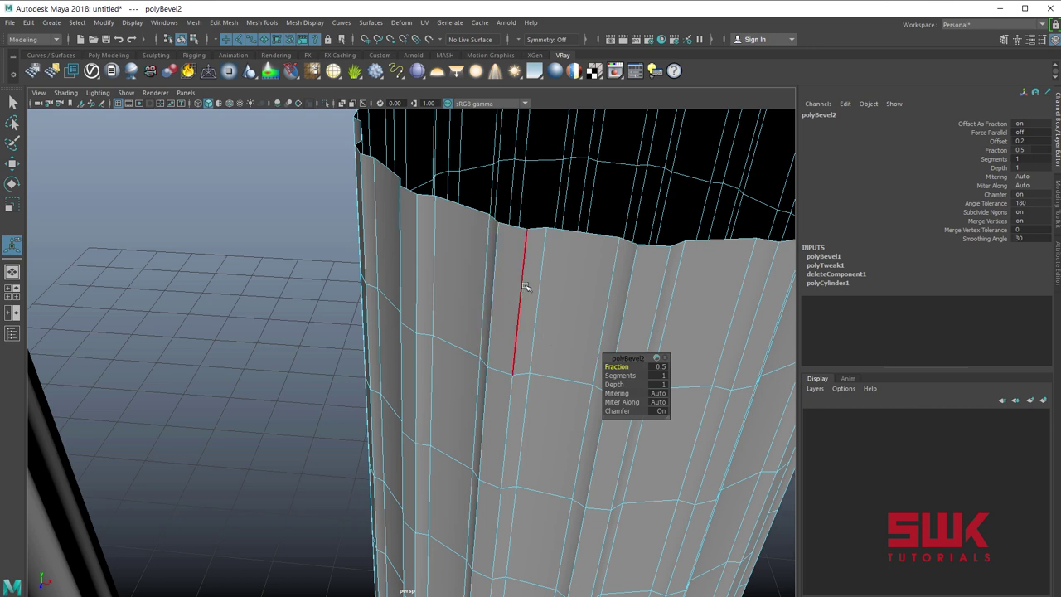
click(663, 371)
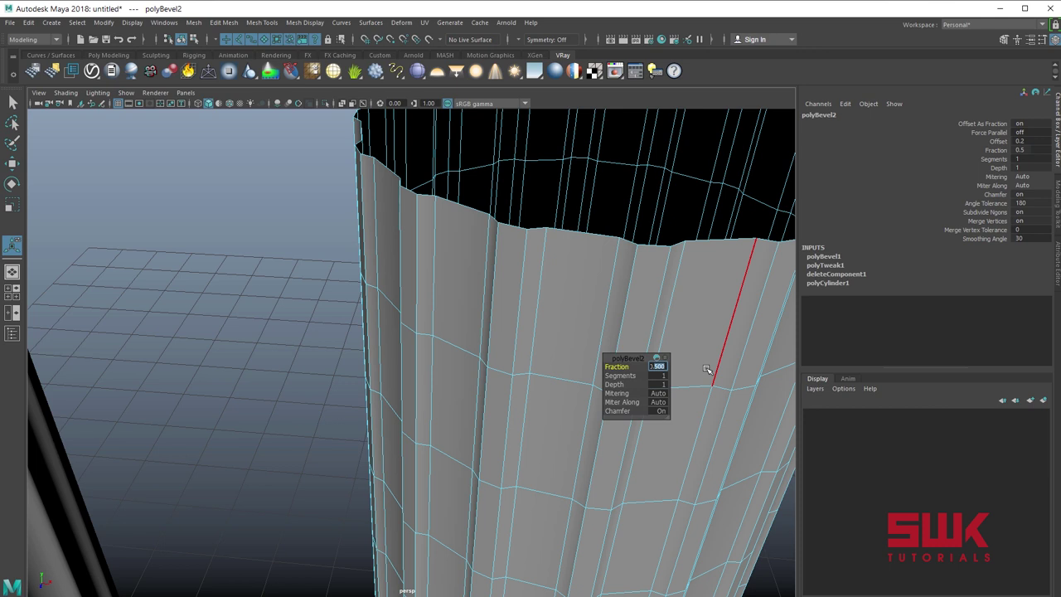
text(0.2)
key(Return)
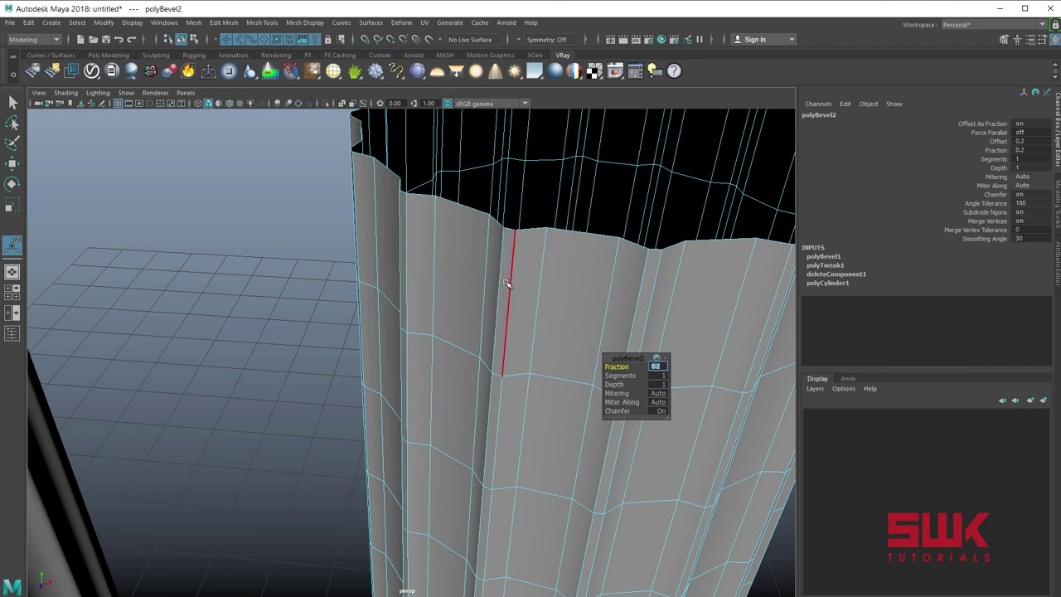
- Return to object mode, turn on smooth mesh preview for the bevelled tube, and compare it deselected with the copy
right_drag(516, 280, 572, 264)
key(3)
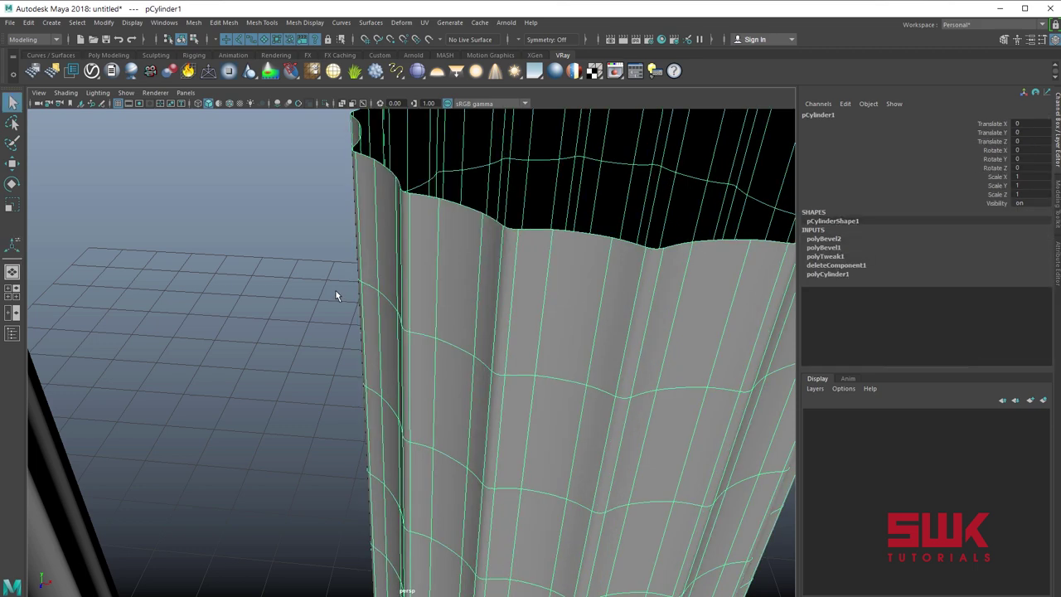
click(335, 295)
alt+right_drag(321, 317, 271, 358)
alt+middle_drag(272, 359, 465, 318)
alt+drag(465, 318, 356, 319)
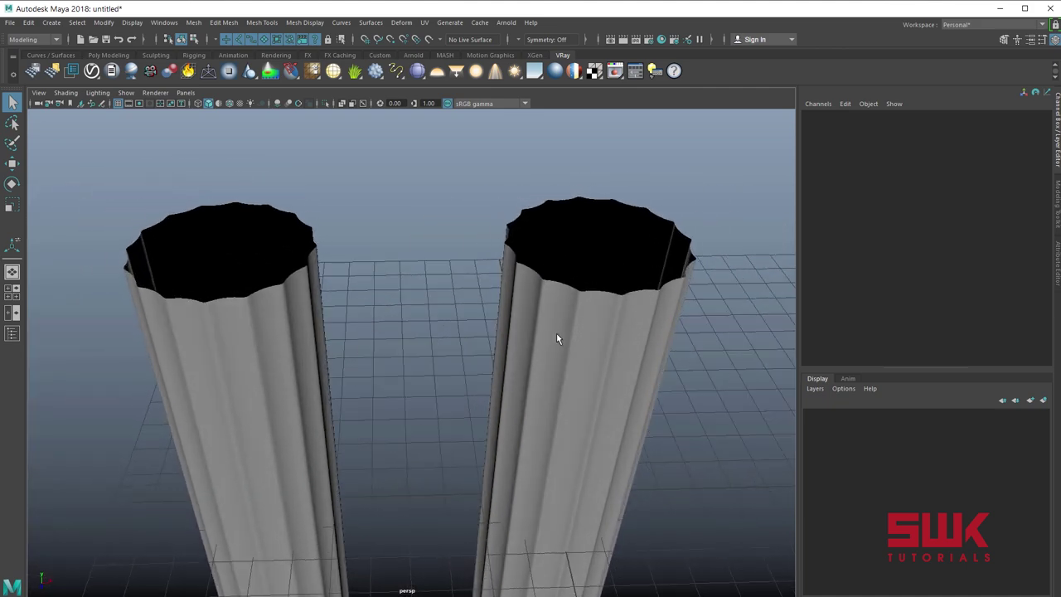
- Delete the copied tube, then select and frame the original
click(283, 348)
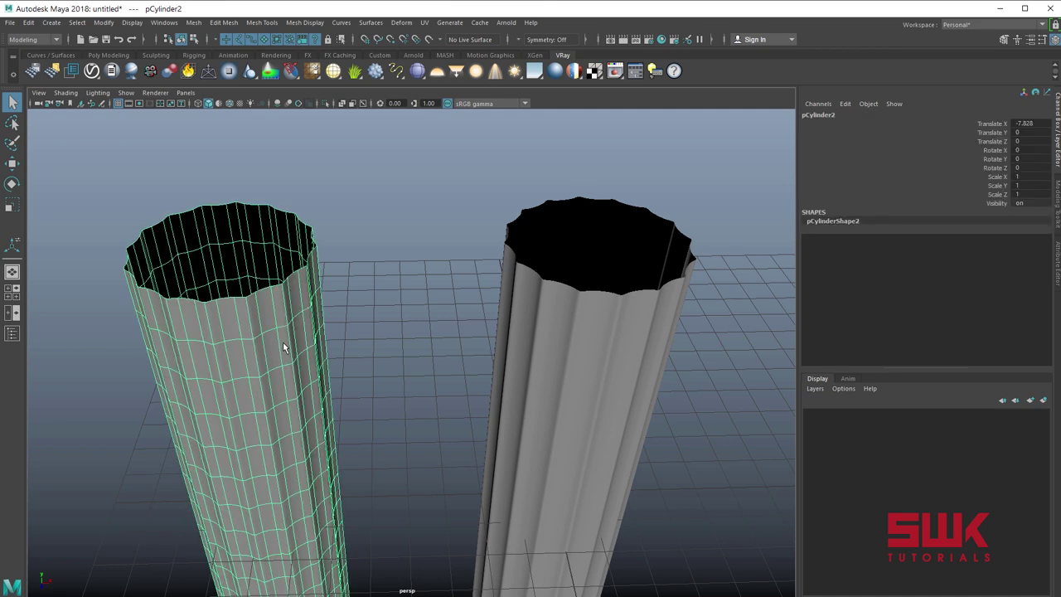
key(Delete)
click(517, 360)
key(f)
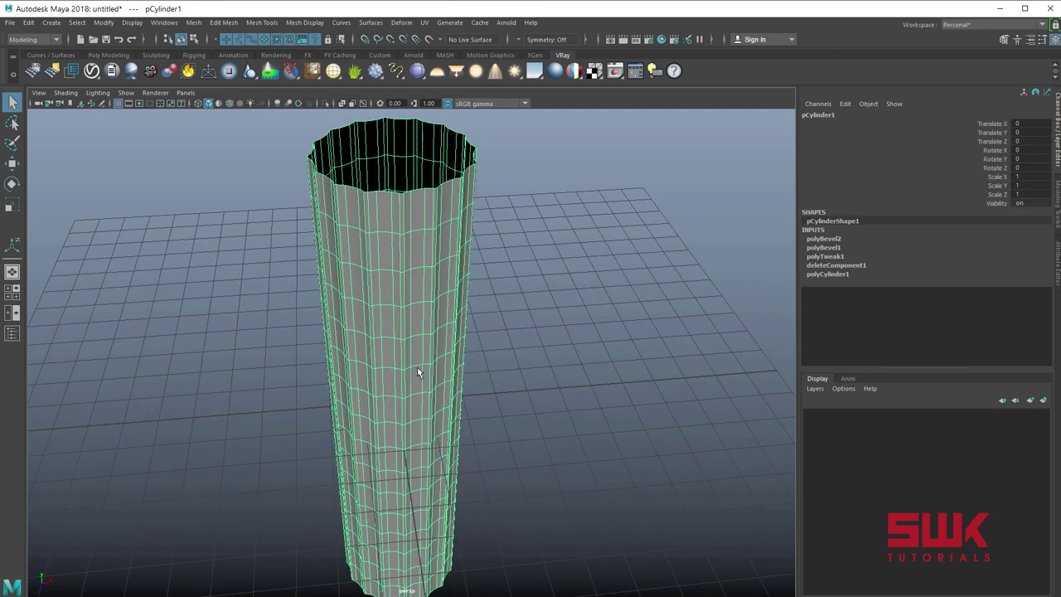
- Delete all construction history from the scene and deselect the tube
scroll(417, 371, down, 3)
click(29, 23)
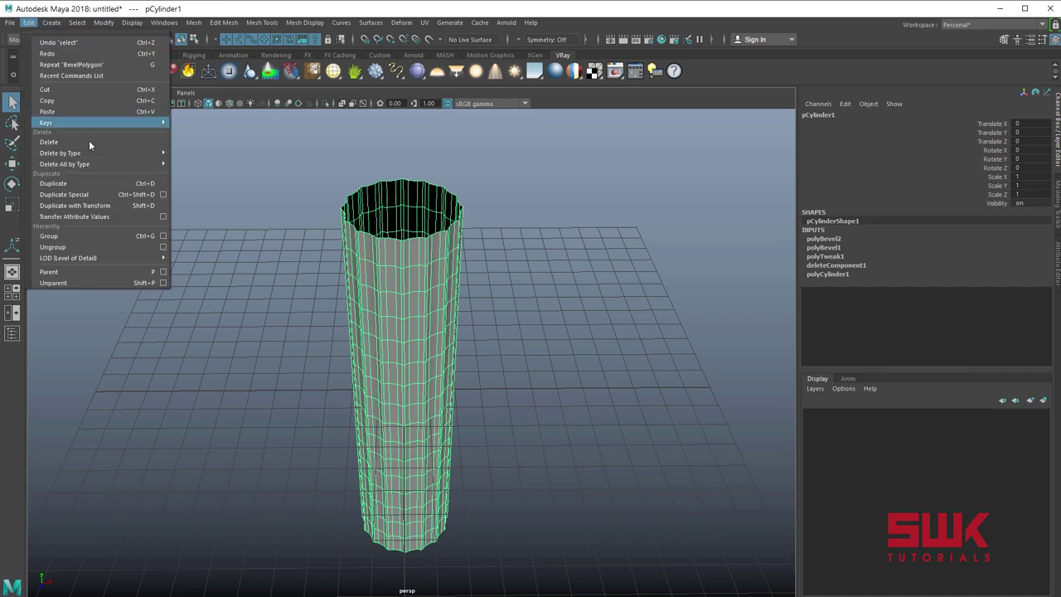
mouse_move(109, 164)
click(200, 164)
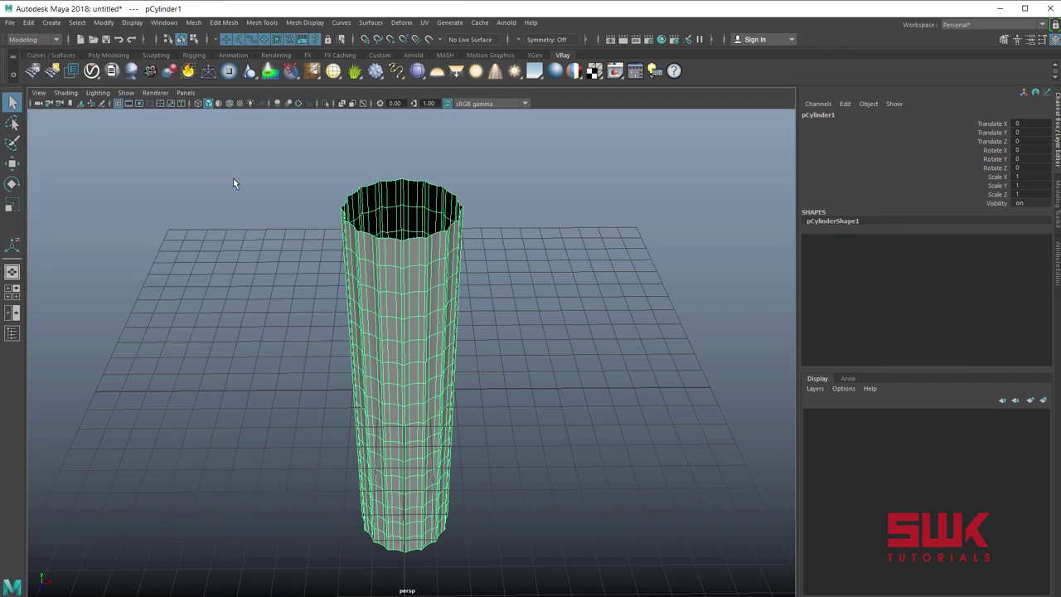
click(233, 178)
- Duplicate the tube, move the copy about -11.9 units along X, and hide it as a backup
click(365, 277)
alt+drag(374, 284, 523, 300)
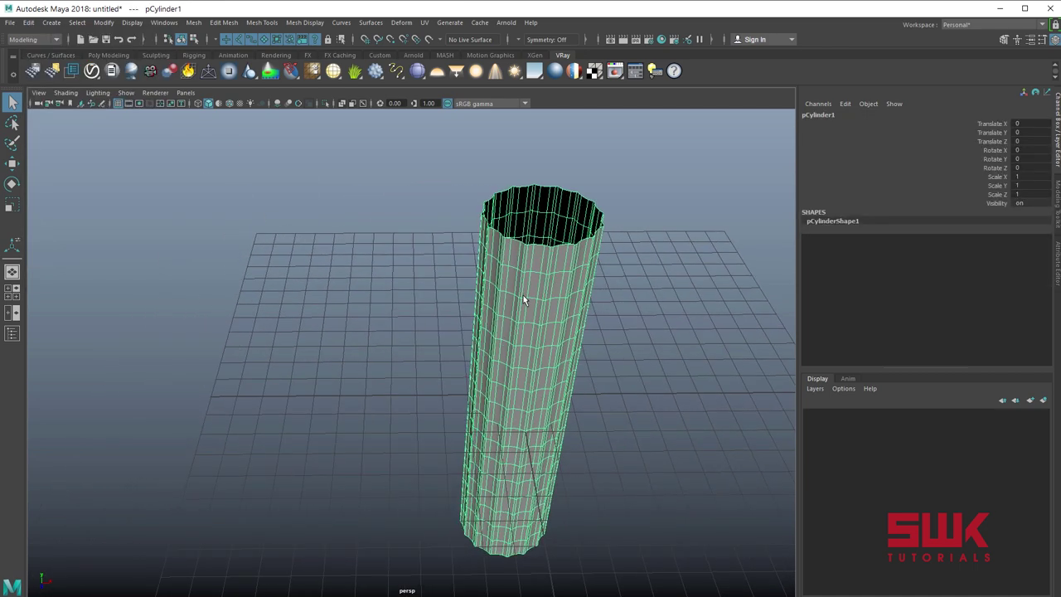
key(w)
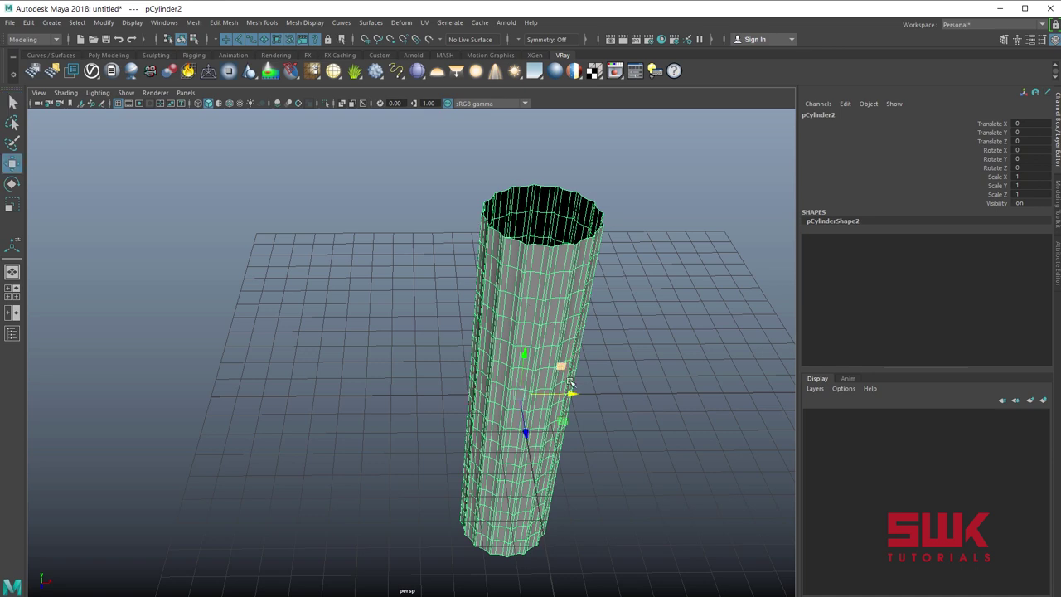
key(ctrl+d)
drag(572, 391, 267, 399)
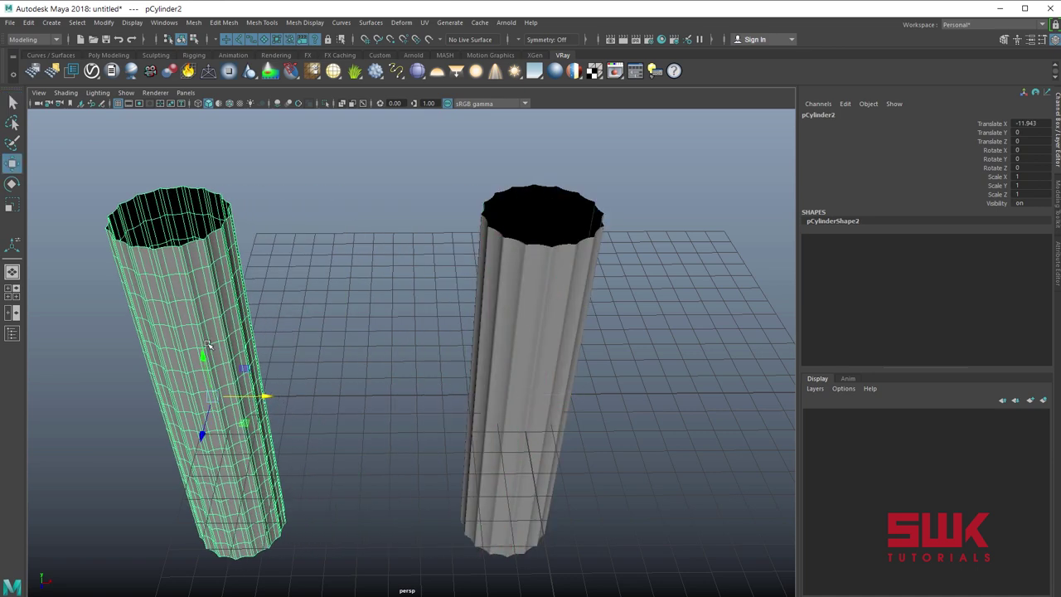
key(ctrl+h)
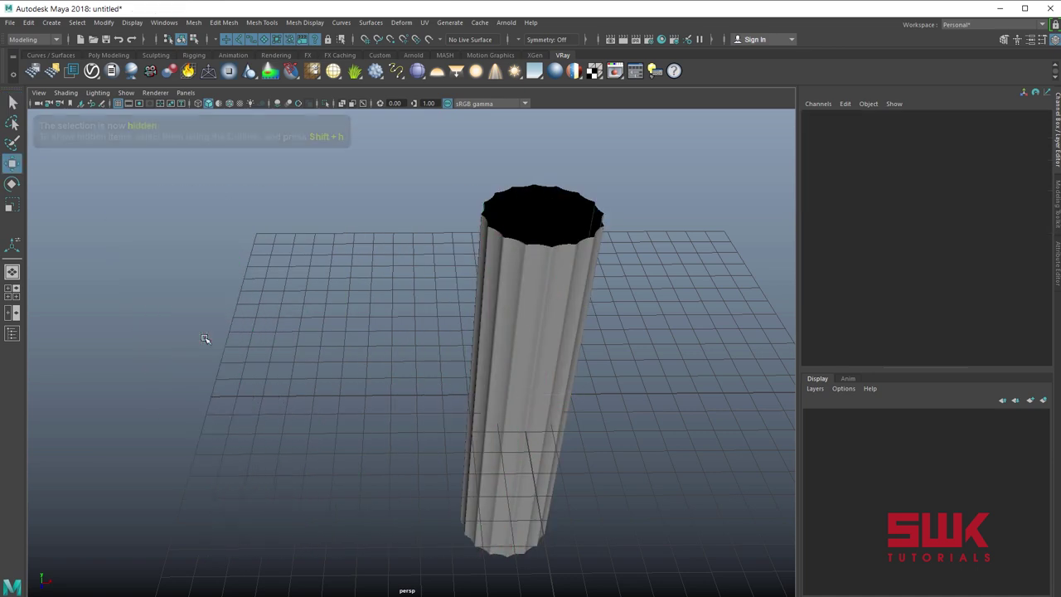
- Add a nonlinear Twist deformer to the original tube and show the deformer's attributes
click(574, 329)
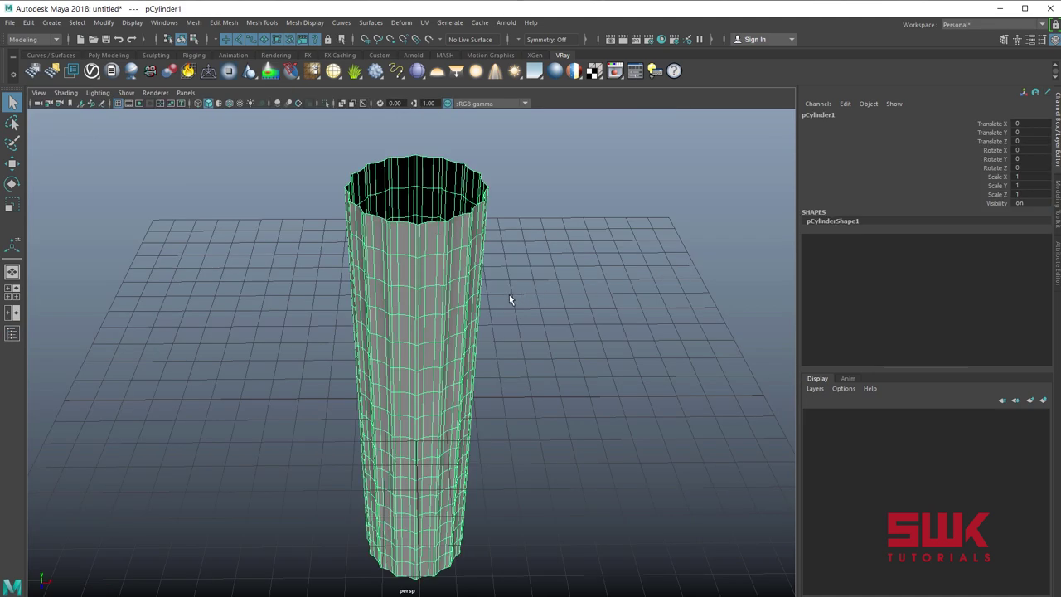
alt+middle_drag(509, 294, 433, 291)
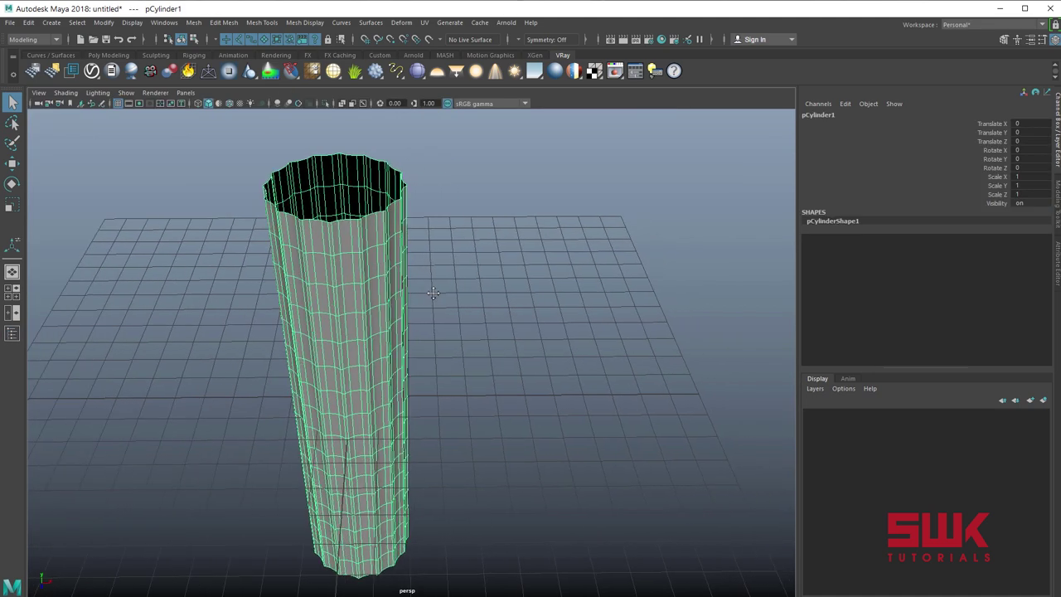
click(401, 22)
mouse_move(419, 176)
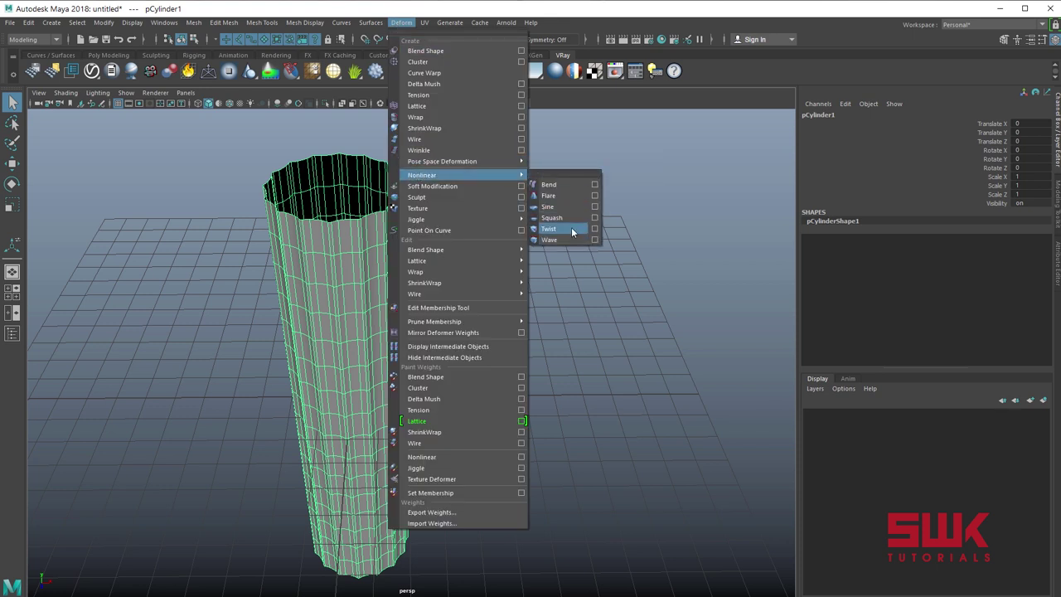
click(571, 229)
click(815, 239)
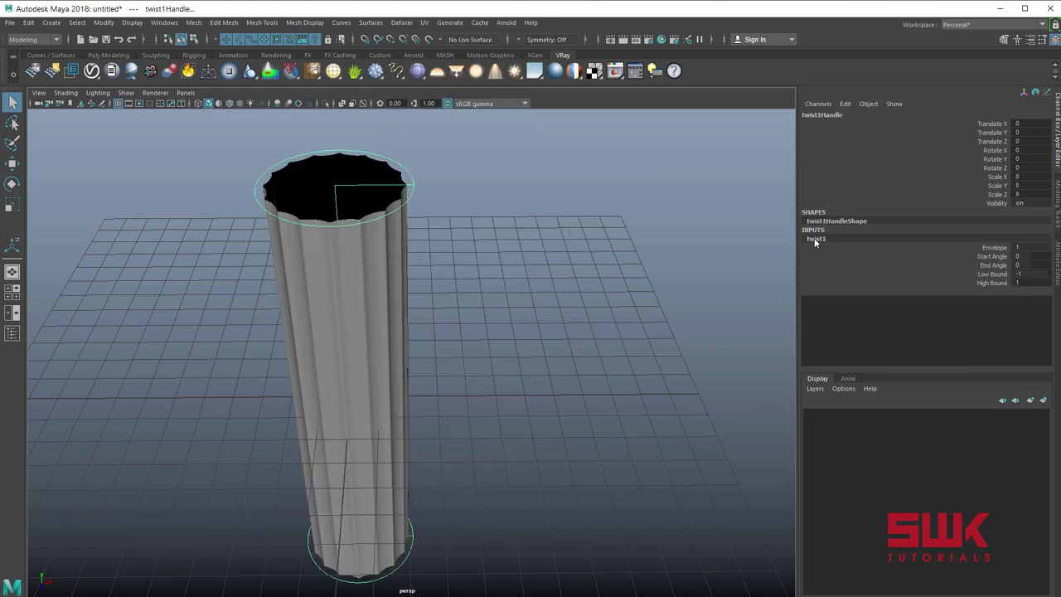
- Set the twist deformer's End Angle to -180 and deselect its handle
click(999, 265)
middle_drag(512, 406, 564, 367)
double_click(1028, 264)
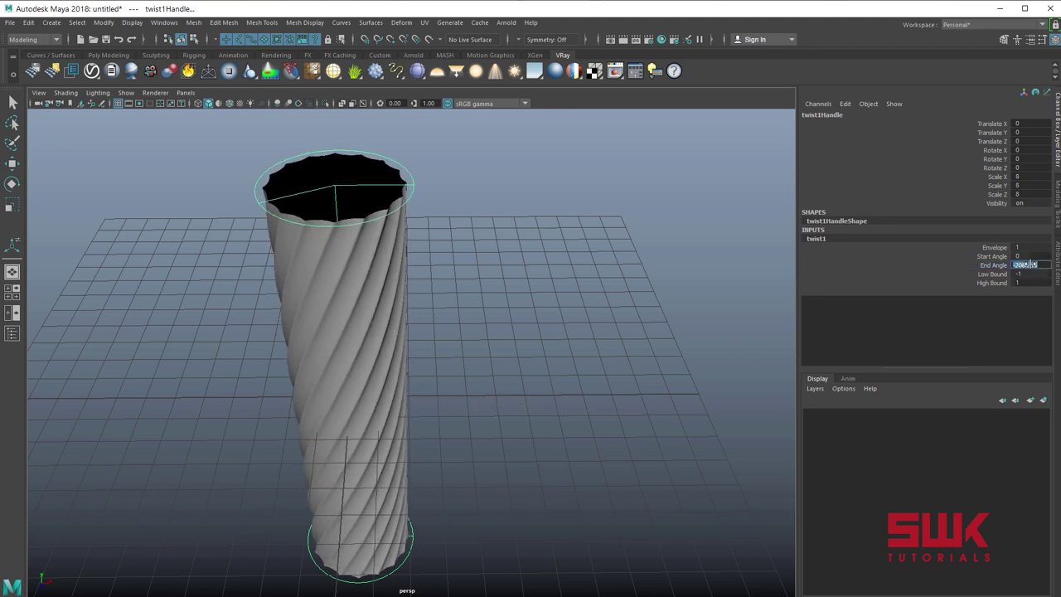
text(-180)
key(Return)
click(526, 447)
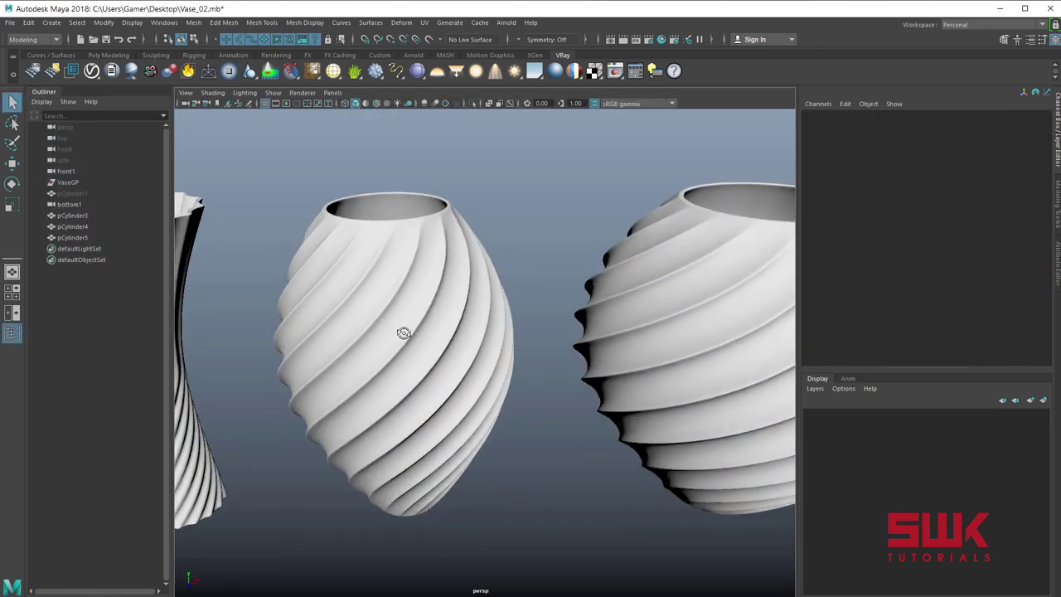
mouse_move(404, 332)
alt+mouse_down()
mouse_move(419, 327)
mouse_move(410, 352)
alt+mouse_up()
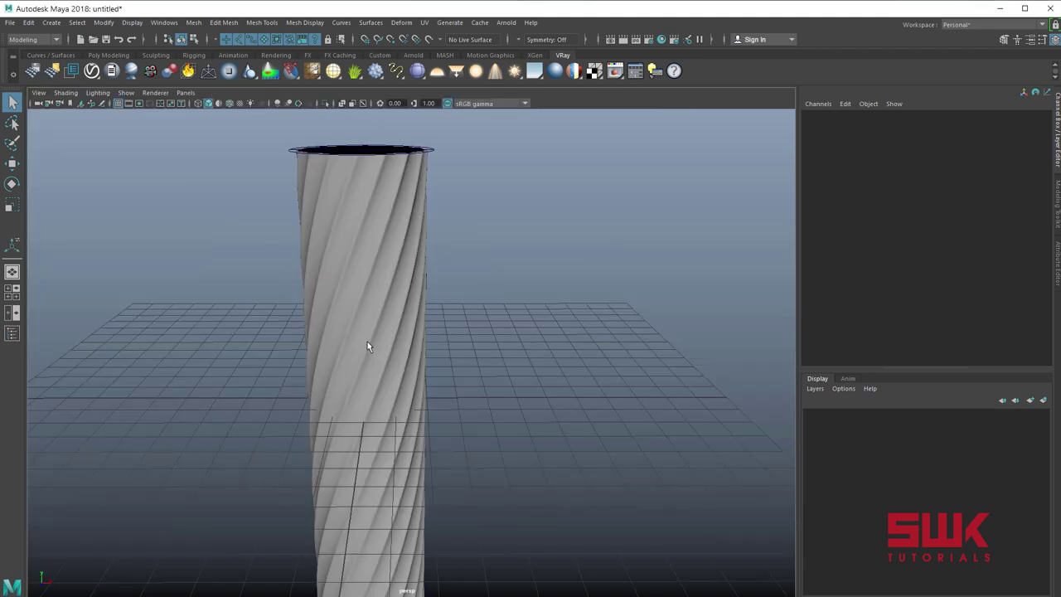
- Add a nonlinear Flare deformer to the twisted tube and show the deformer's attributes
click(367, 342)
alt+drag(346, 371, 320, 351)
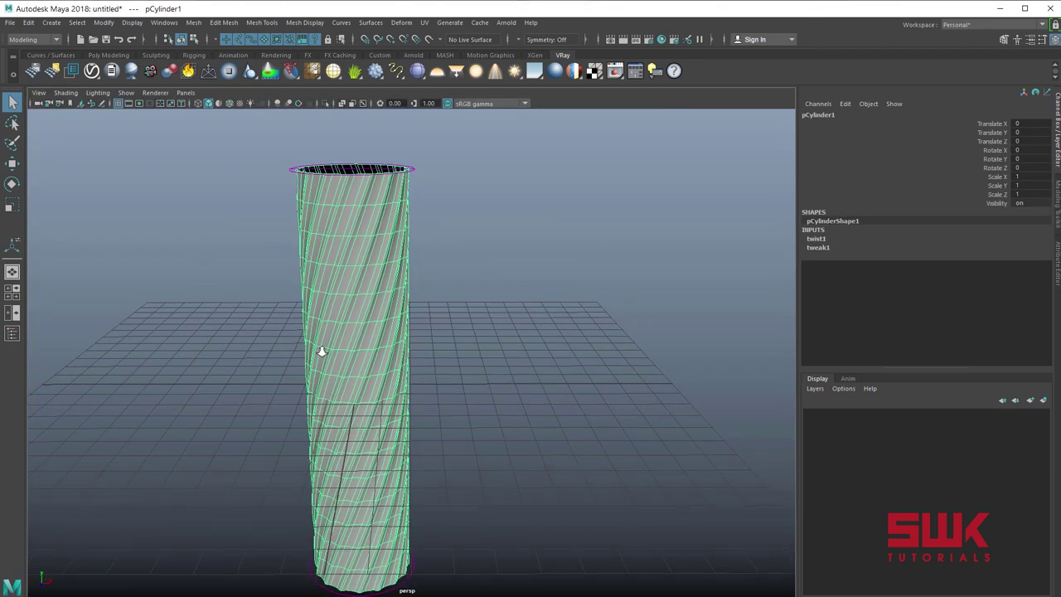
click(401, 23)
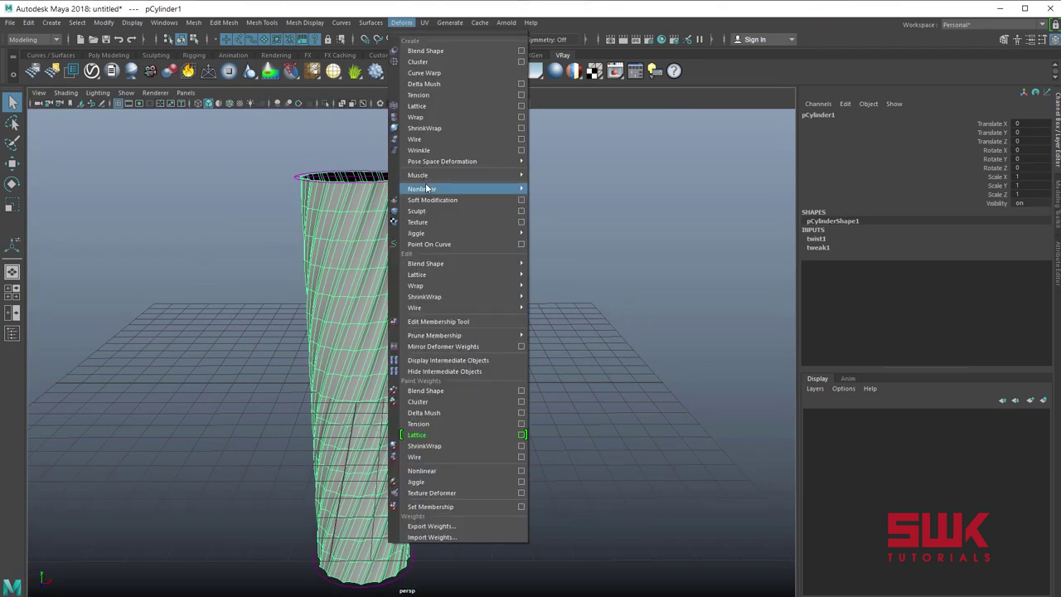
mouse_move(429, 189)
click(556, 210)
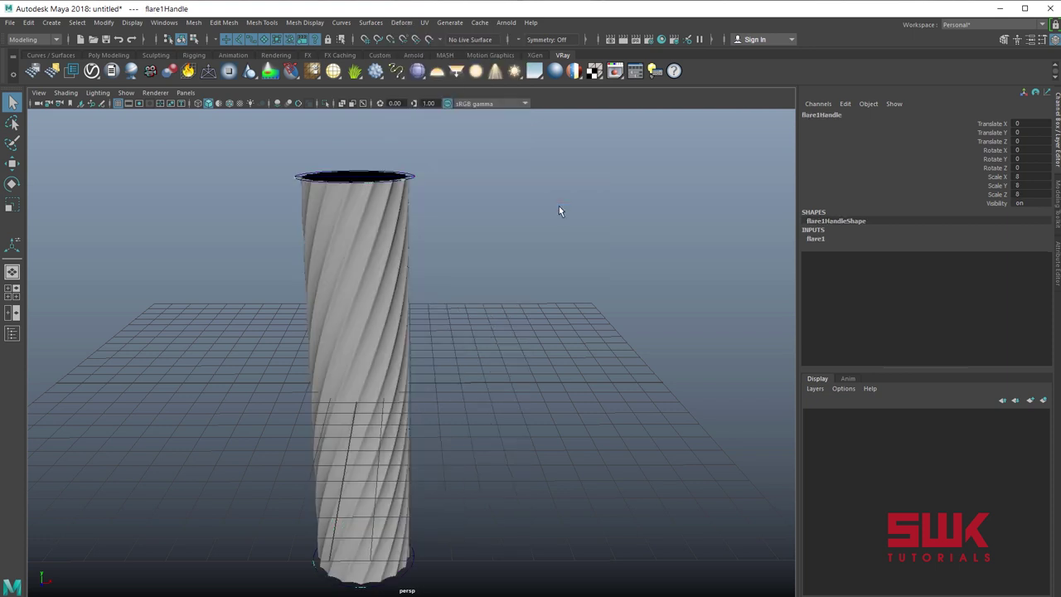
click(817, 239)
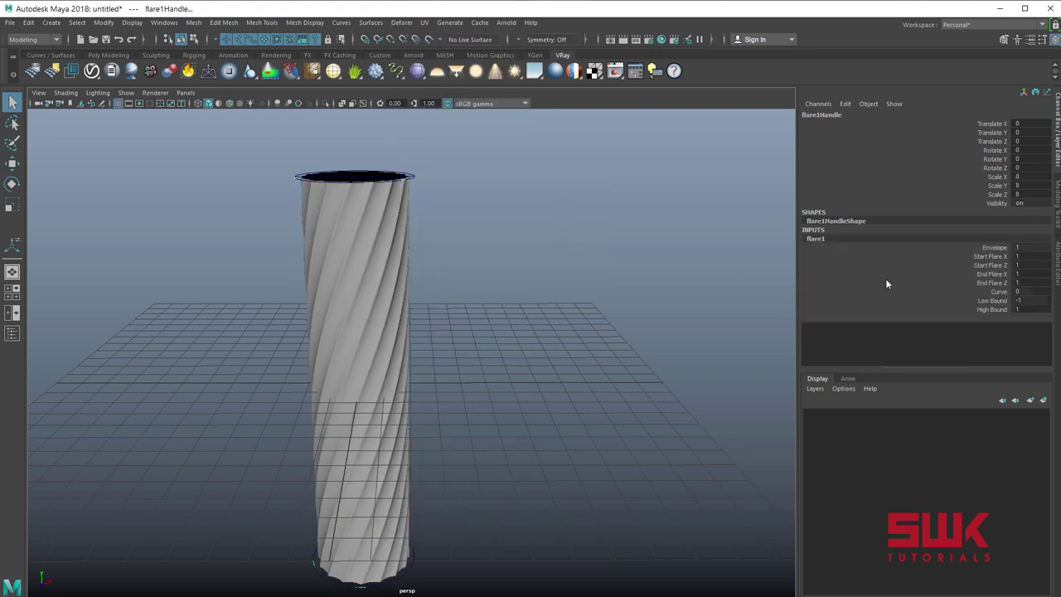
- Adjust the flare deformer's Curve, trying 2.2 and 1.3, and bulge the vase's middle with a value of about 1.8
click(998, 292)
middle_drag(569, 390, 579, 386)
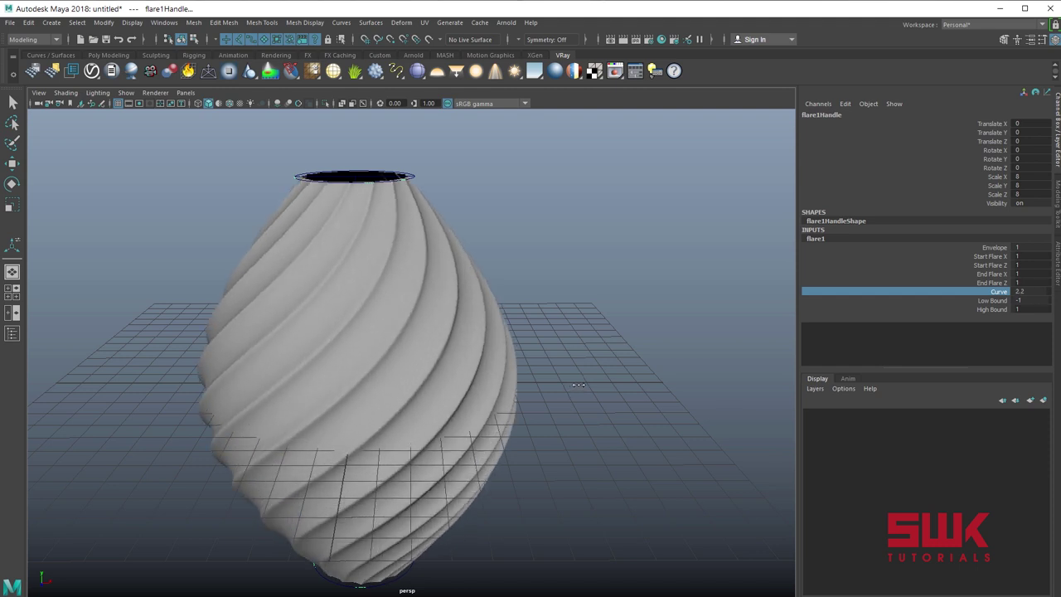
alt+drag(578, 386, 573, 367)
alt+right_drag(573, 367, 472, 370)
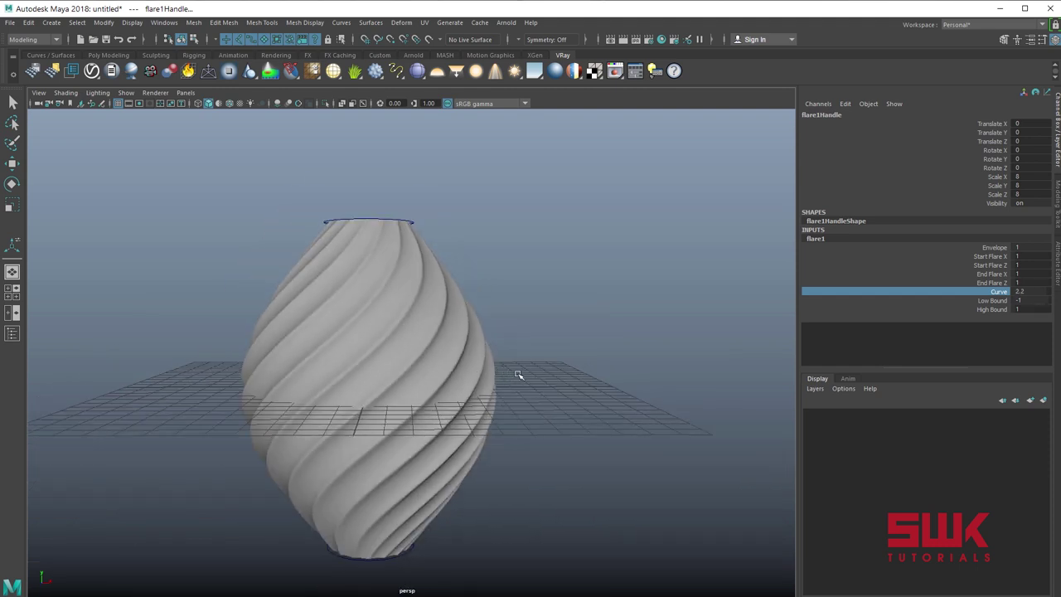
middle_drag(513, 375, 476, 359)
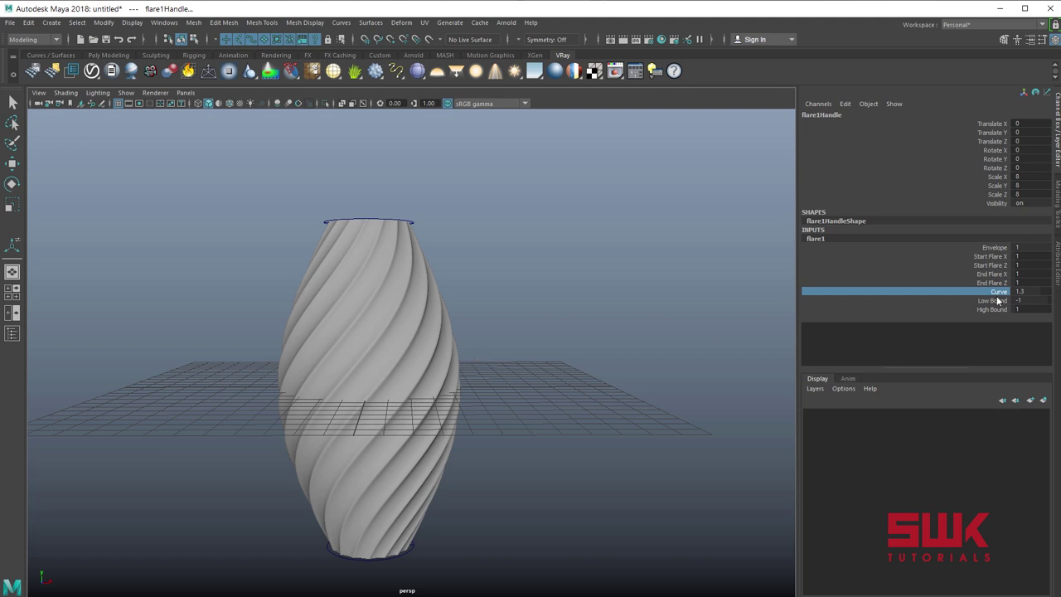
middle_drag(634, 365, 637, 362)
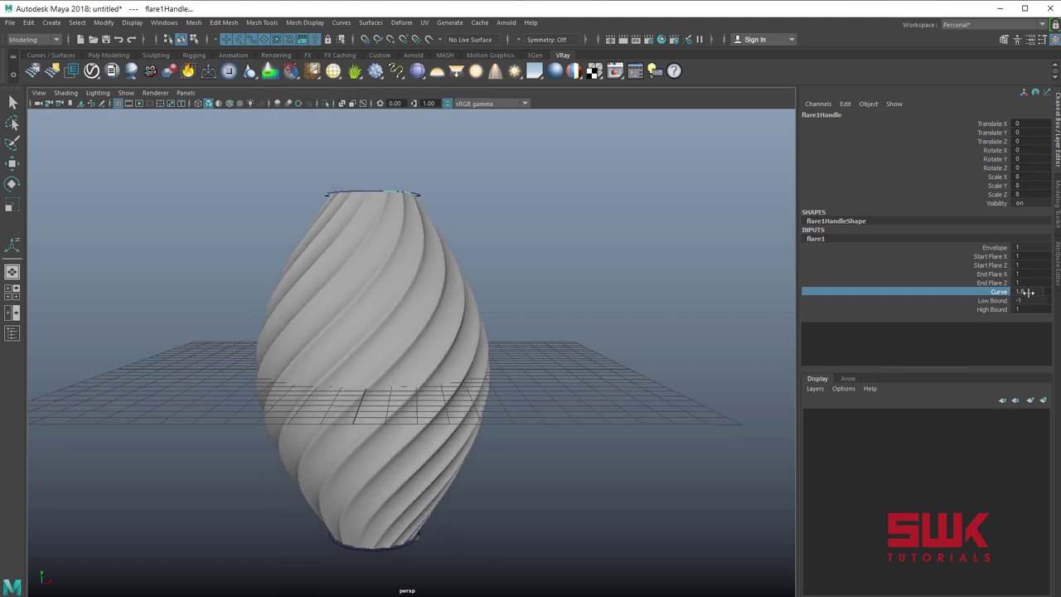
- Set the flare deformer's Curve to 1.3 and check the shape against the finished reference vase
click(1027, 291)
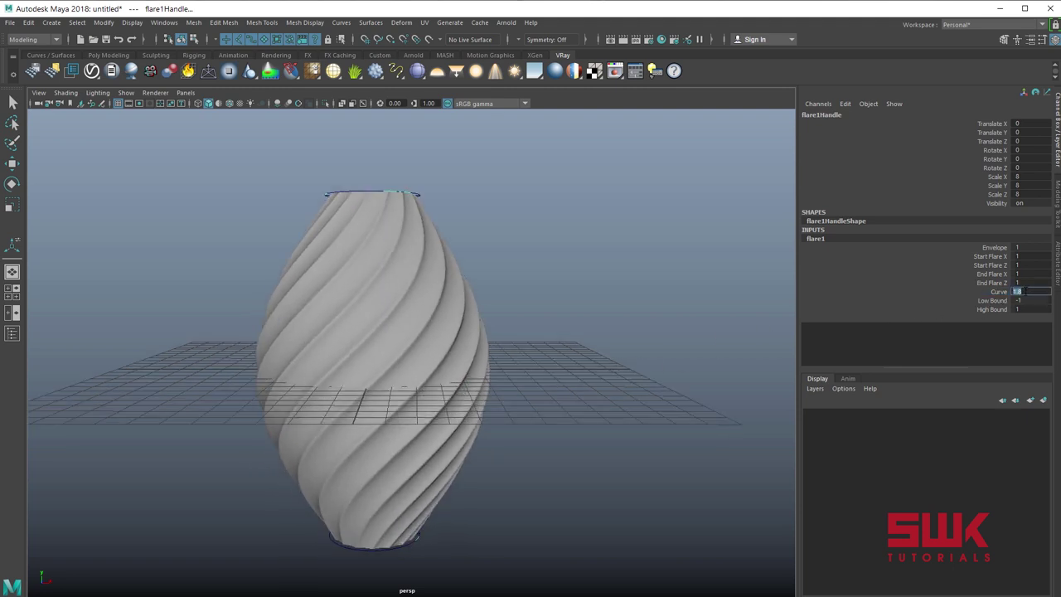
text(1.3)
key(Return)
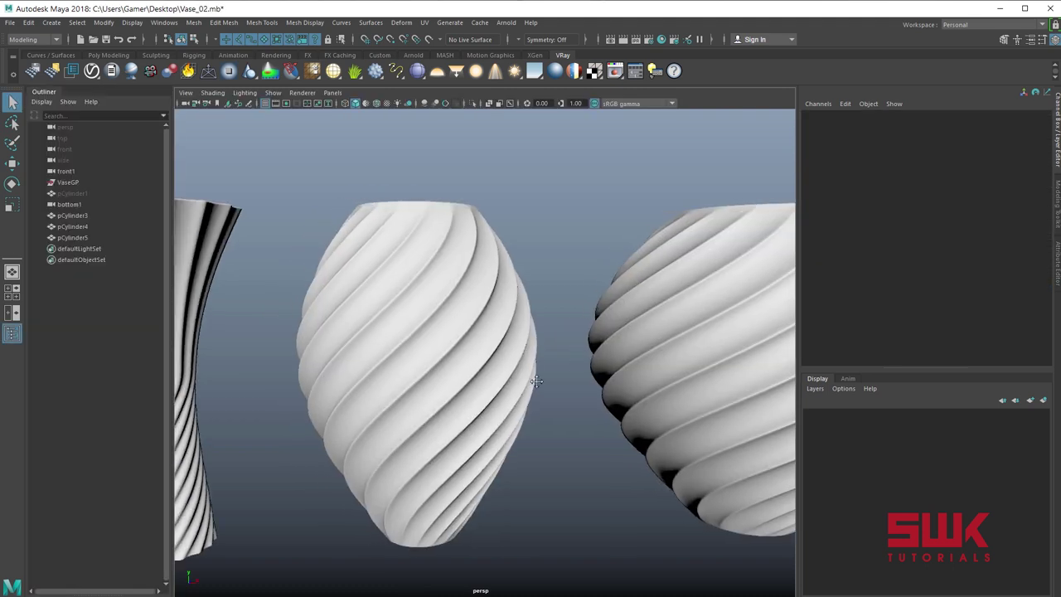
alt+middle_drag(536, 381, 557, 380)
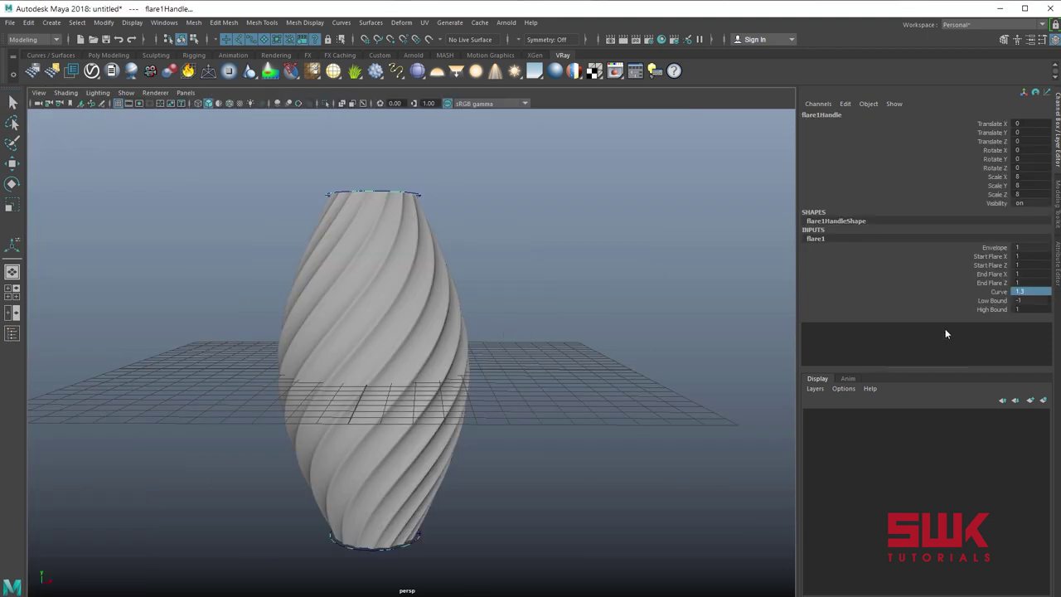
- Widen the vase's upper end by setting the flare's End Flare X and End Flare Z to 1.5, and deselect the handle
drag(983, 256, 985, 265)
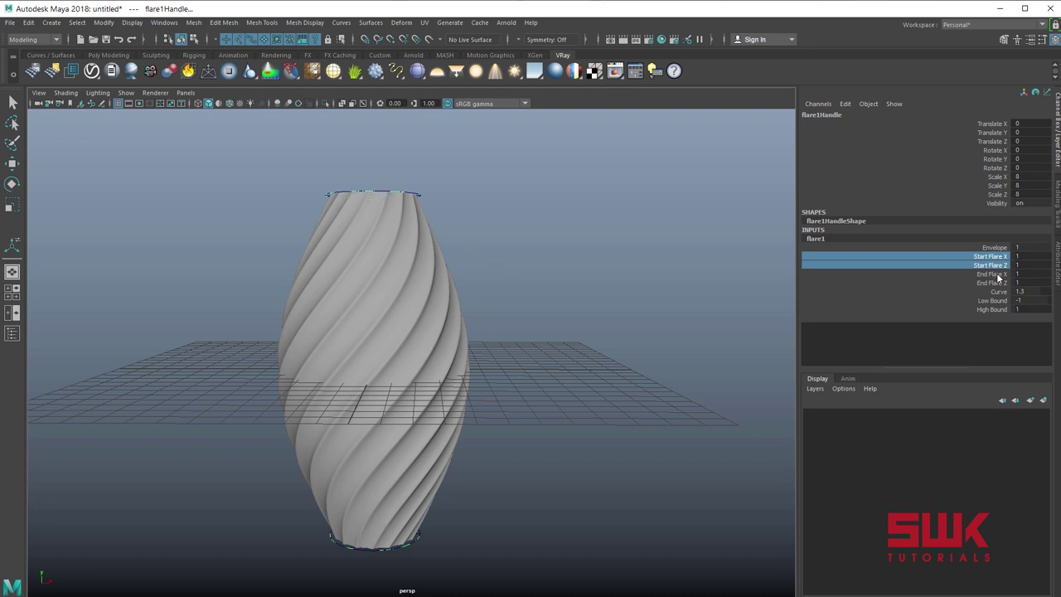
drag(998, 274, 995, 285)
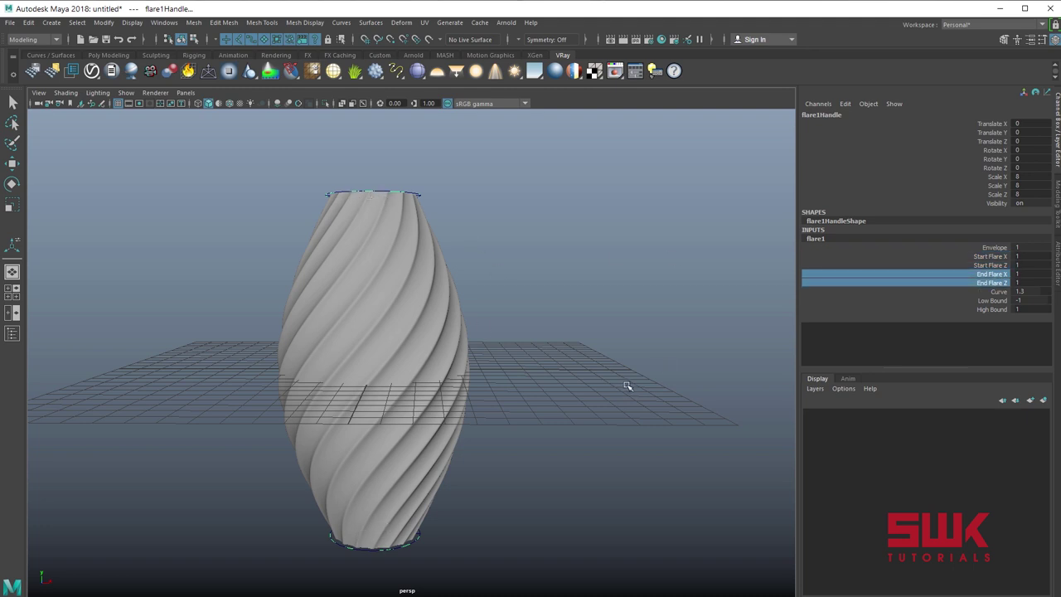
middle_drag(628, 387, 639, 378)
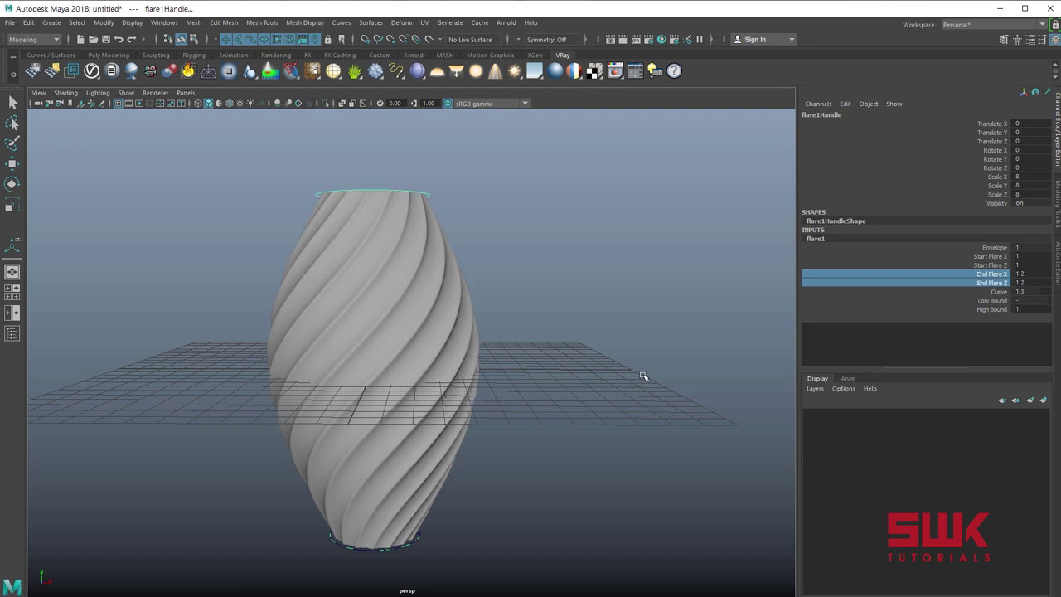
click(1028, 283)
click(1028, 283)
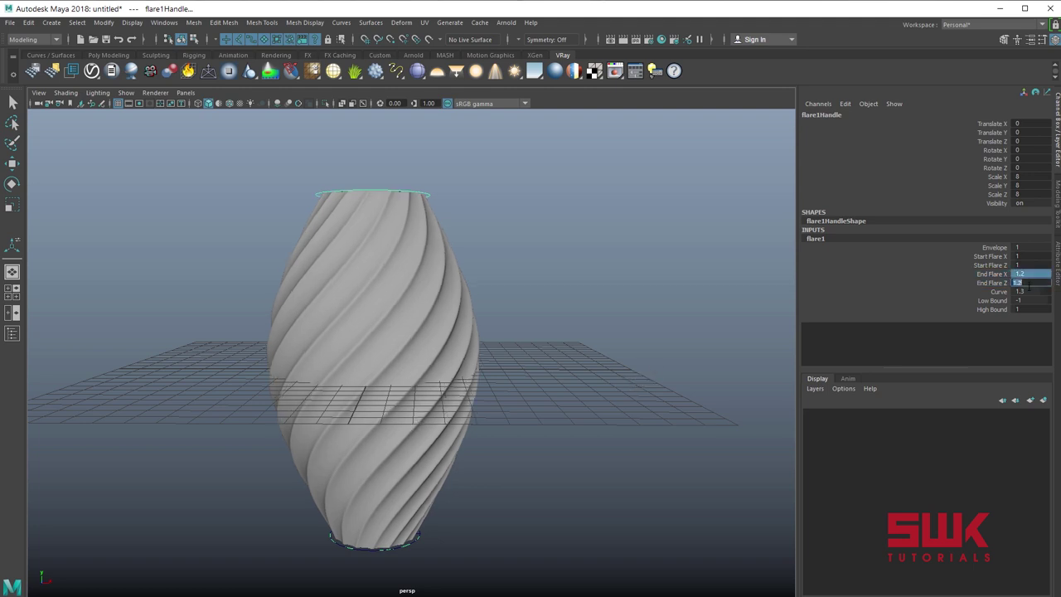
text(1.5)
key(Return)
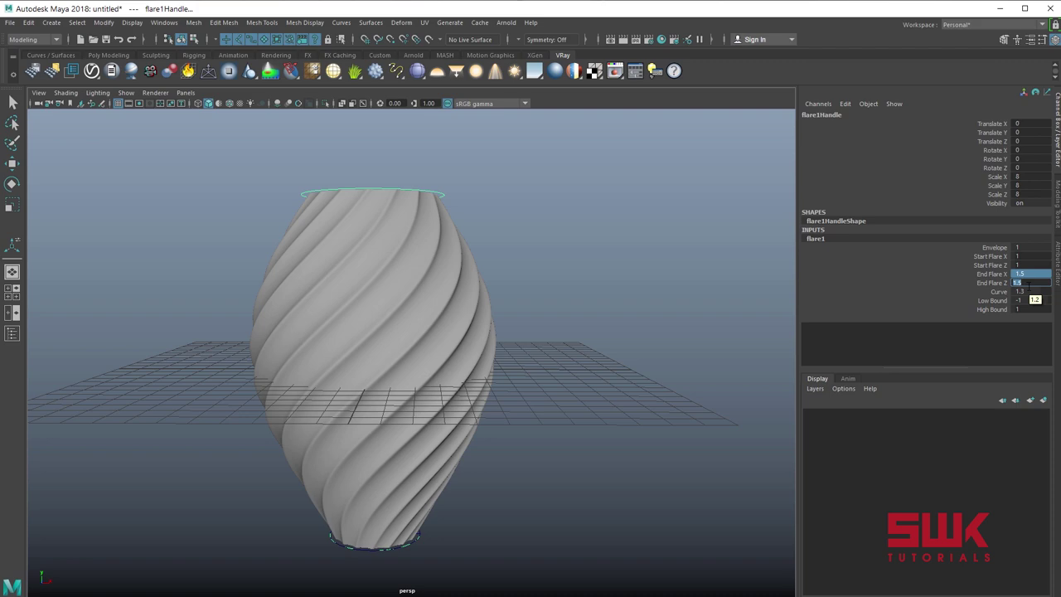
click(606, 372)
- Examine the rim of the reference vase and compare it with the modelled vase's open top, selecting the modelled vase
mouse_move(606, 372)
alt+mouse_down()
mouse_move(564, 334)
mouse_move(585, 373)
alt+mouse_up()
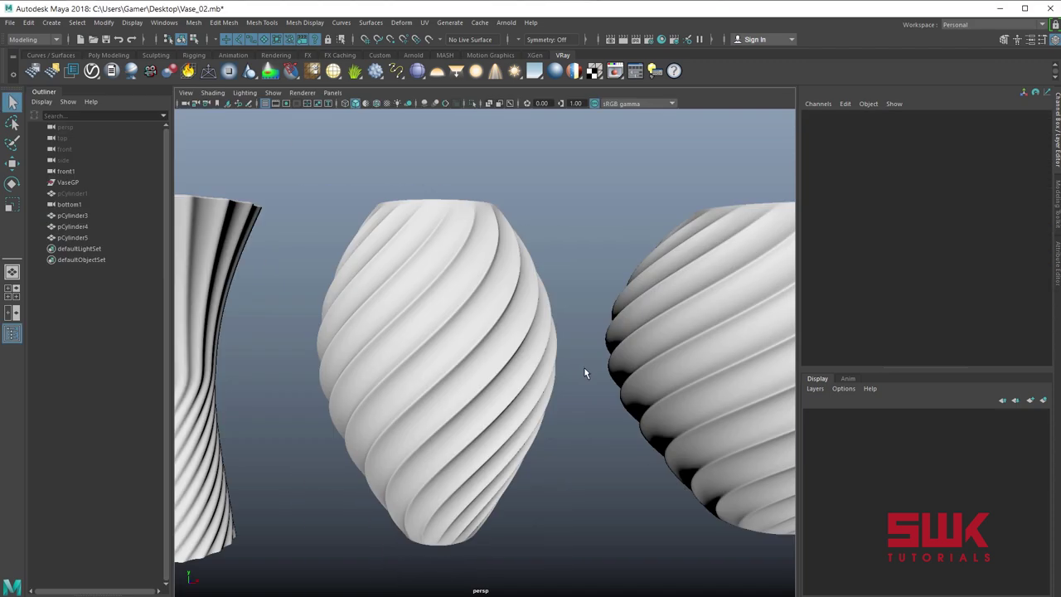
alt+drag(584, 374, 511, 304)
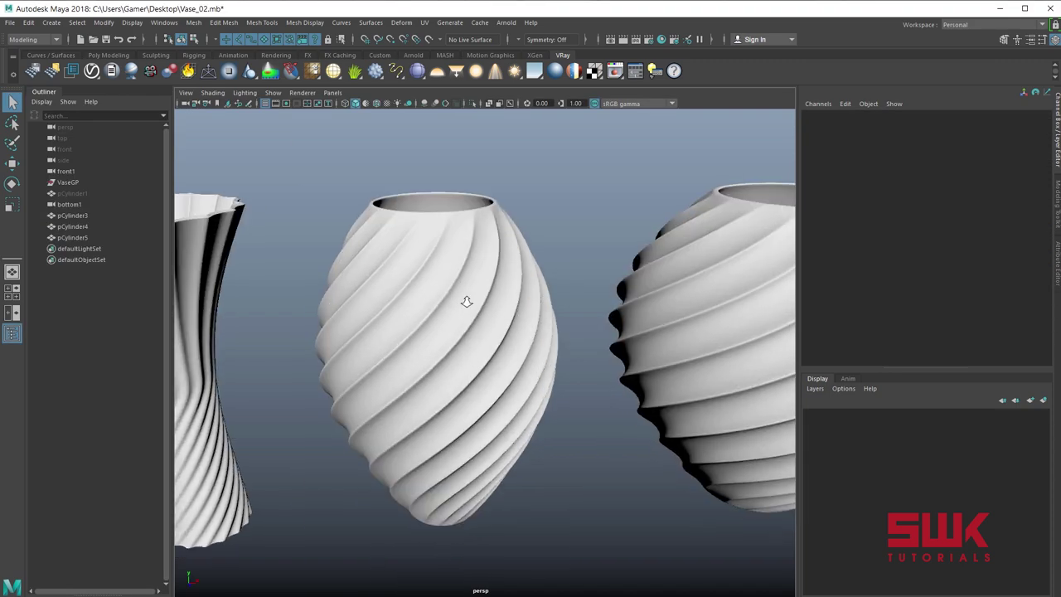
scroll(499, 359, up, 5)
alt+middle_drag(499, 358, 519, 432)
scroll(521, 348, up, 4)
alt+drag(522, 348, 489, 366)
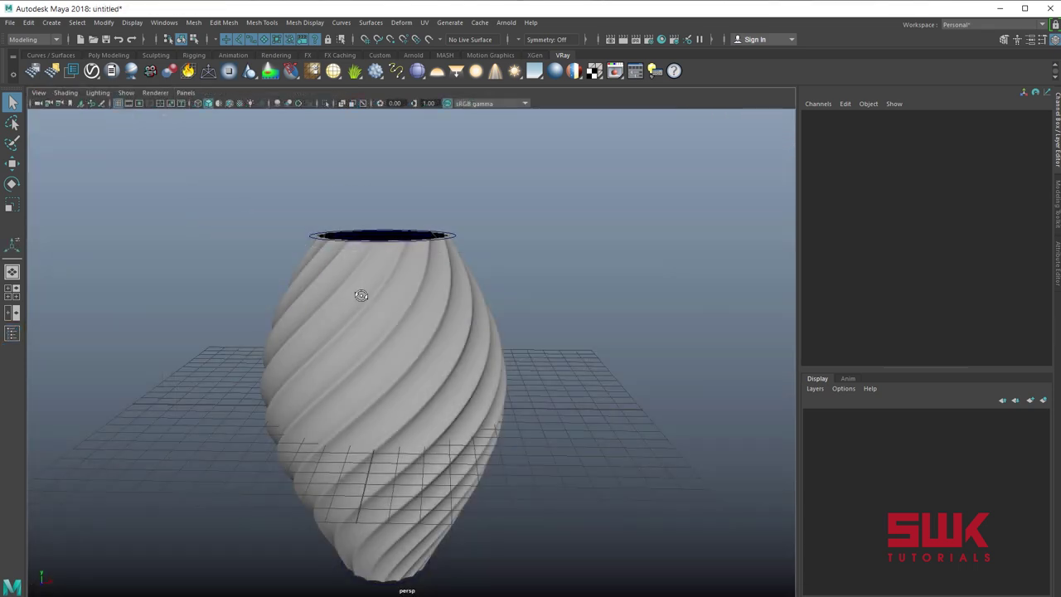
alt+drag(360, 296, 470, 364)
alt+middle_drag(471, 364, 470, 408)
scroll(370, 341, up, 3)
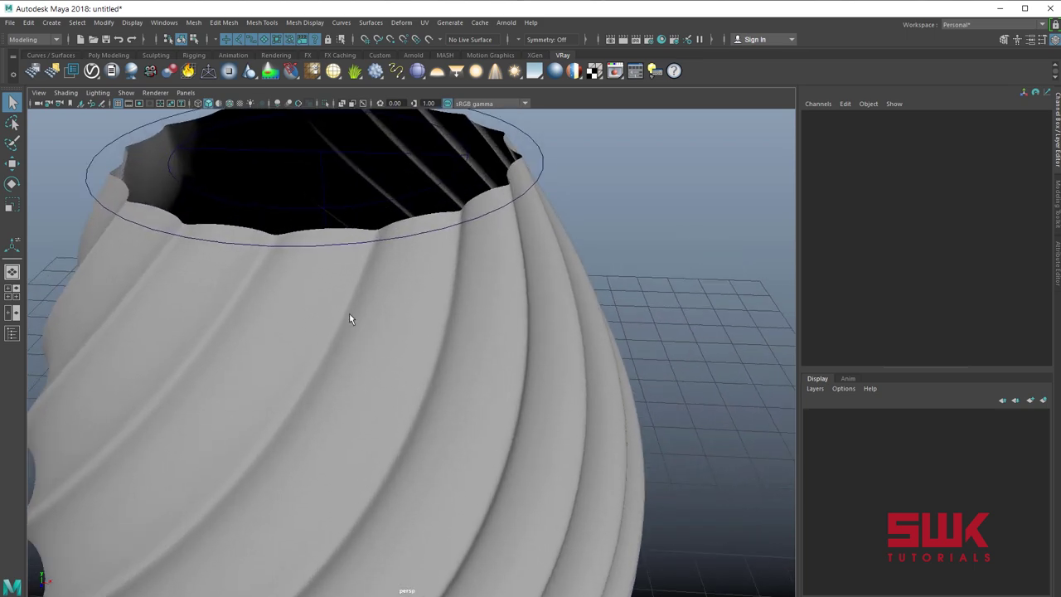
click(397, 294)
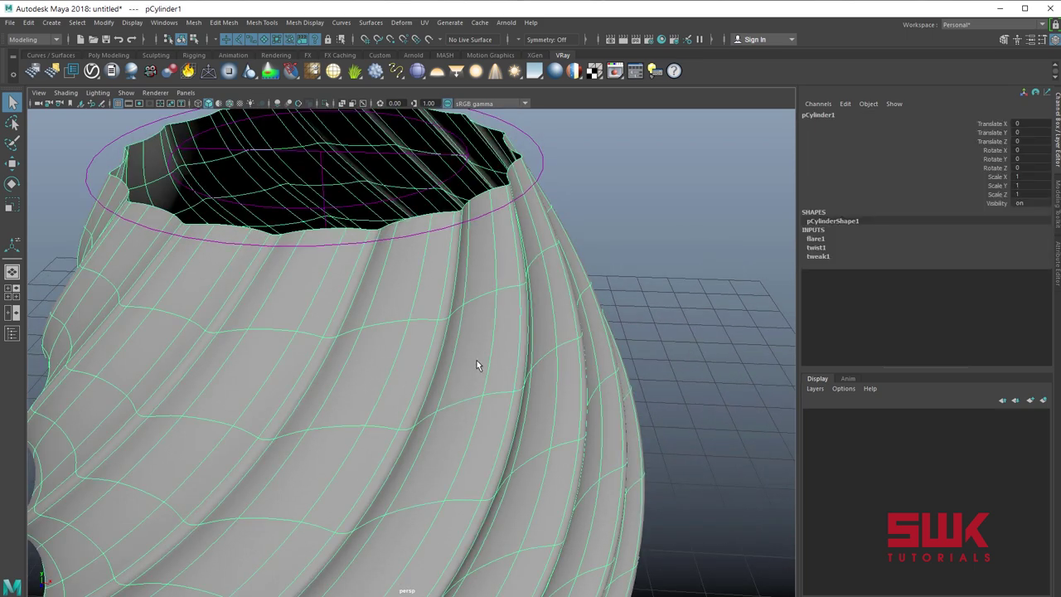
scroll(478, 363, down, 3)
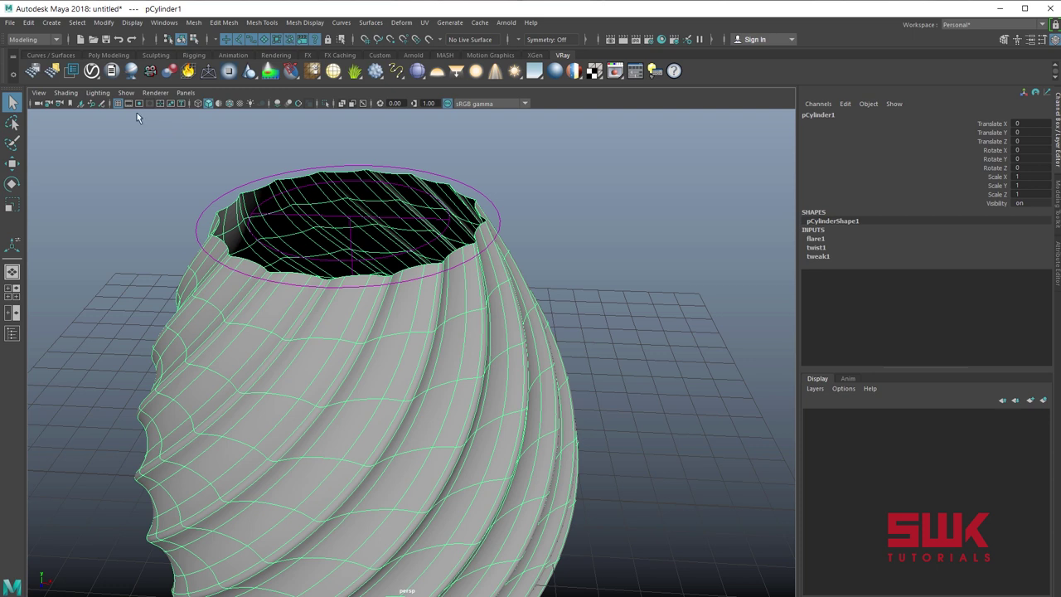
click(31, 23)
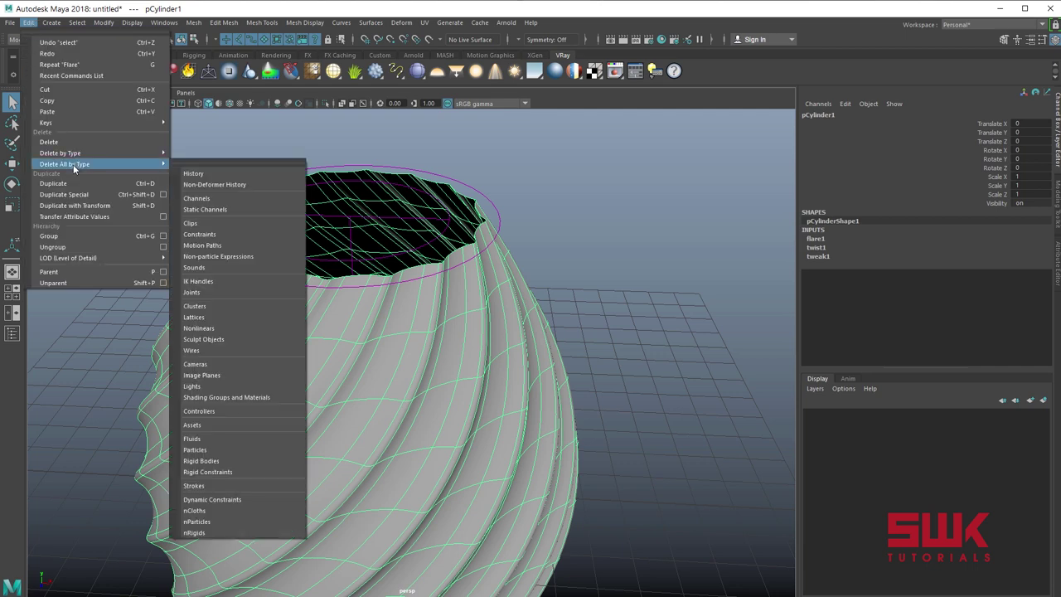
mouse_move(92, 153)
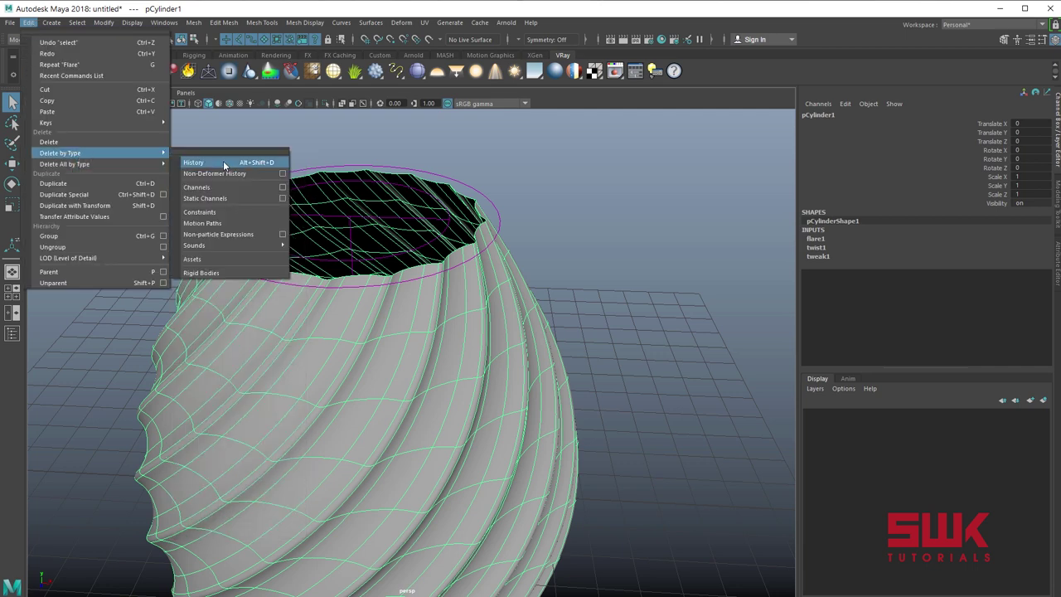
click(332, 7)
- Show the vase from the top view with smooth preview off and switch the mesh to vertex selection
alt+middle_drag(384, 260, 435, 311)
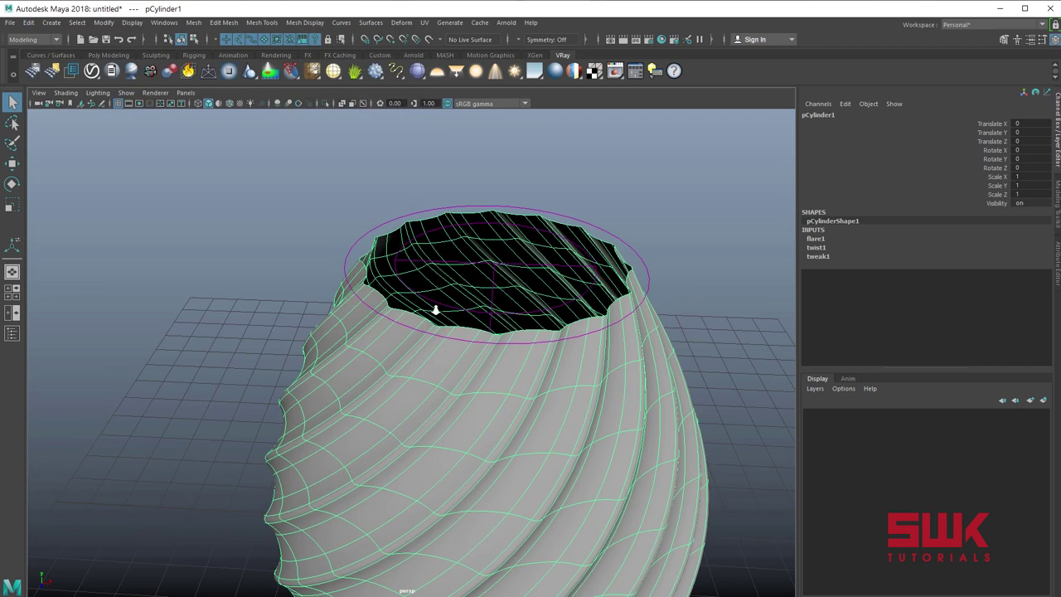
alt+right_drag(435, 310, 500, 343)
key(space)
drag(499, 343, 458, 343)
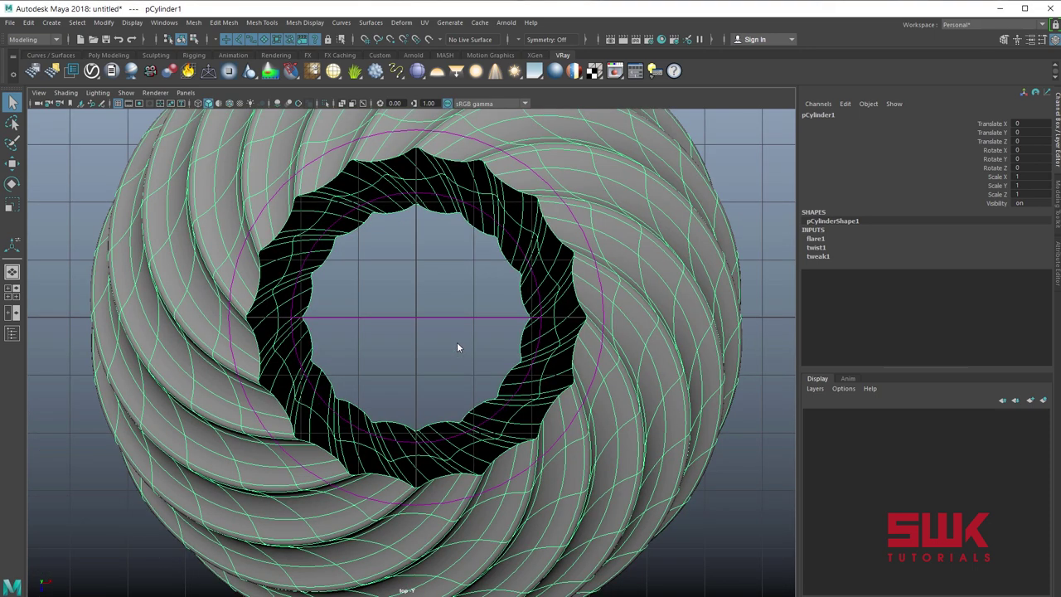
key(1)
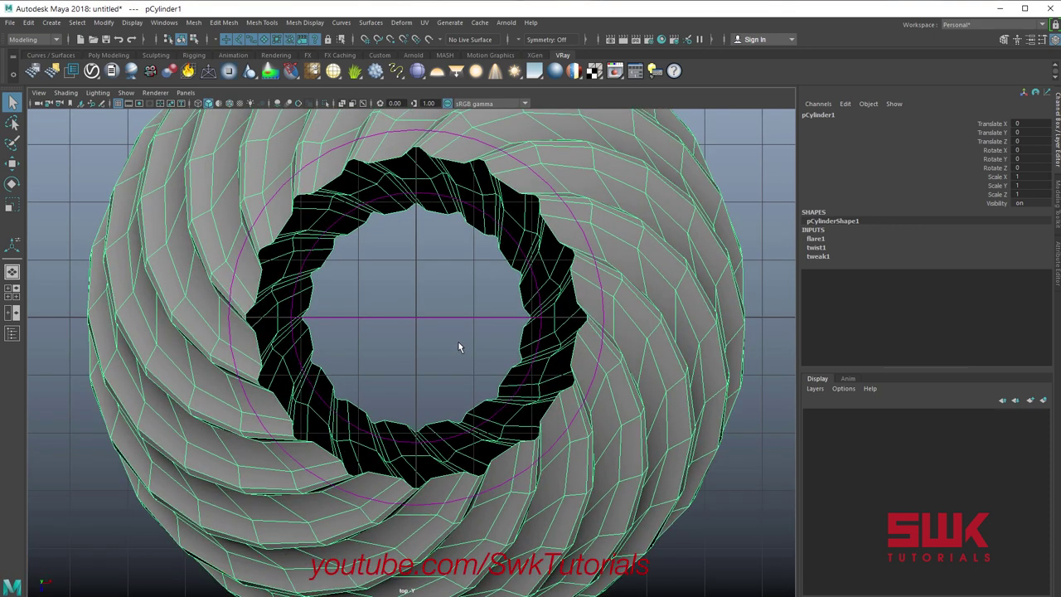
alt+middle_drag(308, 343, 400, 364)
right_drag(447, 251, 398, 253)
scroll(414, 296, up, 3)
scroll(412, 302, up, 4)
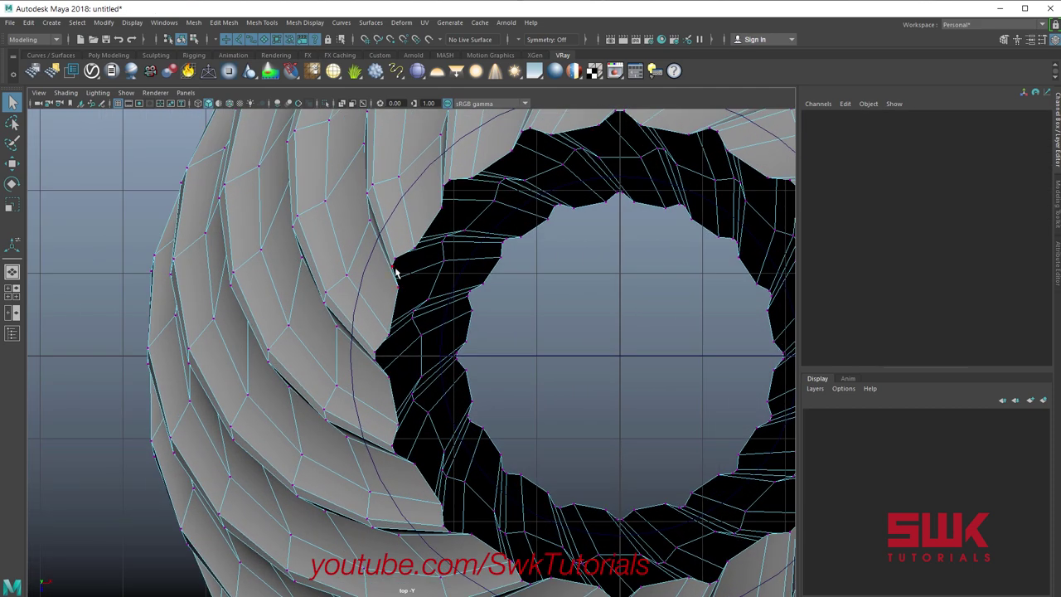
- Select the pairs of protruding outer vertices at every rib tip around the vase's top rim
drag(396, 235, 383, 298)
alt+middle_drag(380, 331, 391, 264)
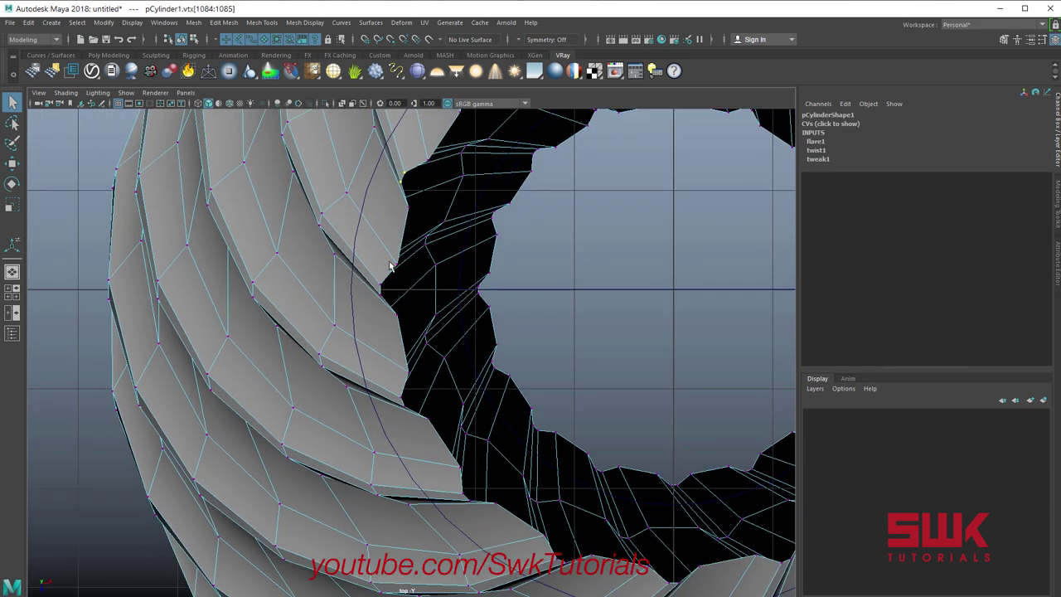
shift+drag(373, 275, 388, 310)
alt+middle_drag(393, 344, 362, 238)
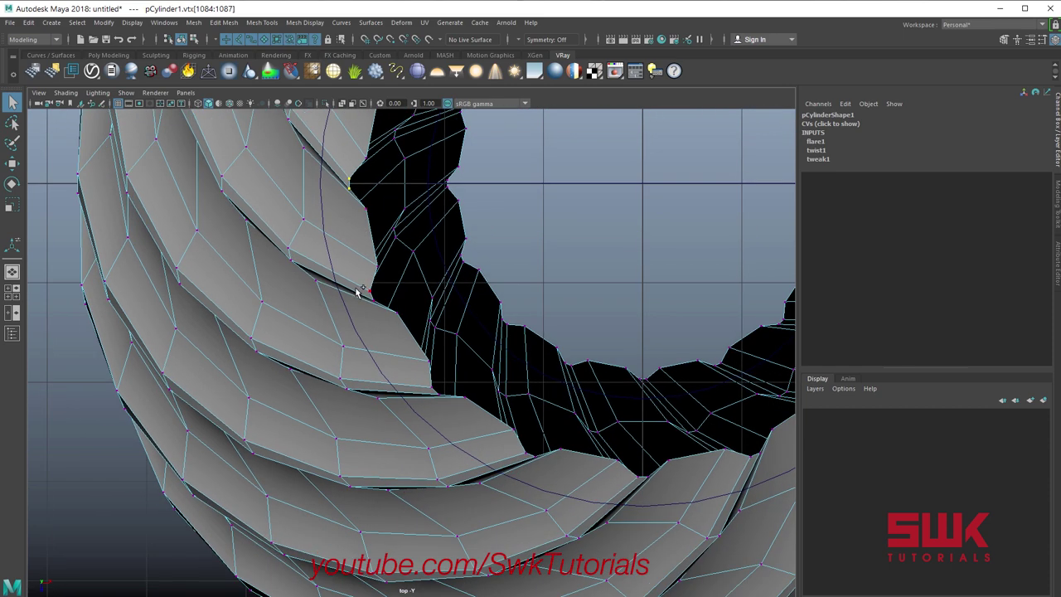
shift+drag(358, 285, 381, 310)
alt+middle_drag(393, 372, 347, 297)
shift+drag(375, 305, 401, 331)
alt+middle_drag(393, 343, 299, 291)
shift+drag(373, 322, 396, 338)
shift+drag(489, 358, 519, 338)
alt+middle_drag(522, 347, 388, 347)
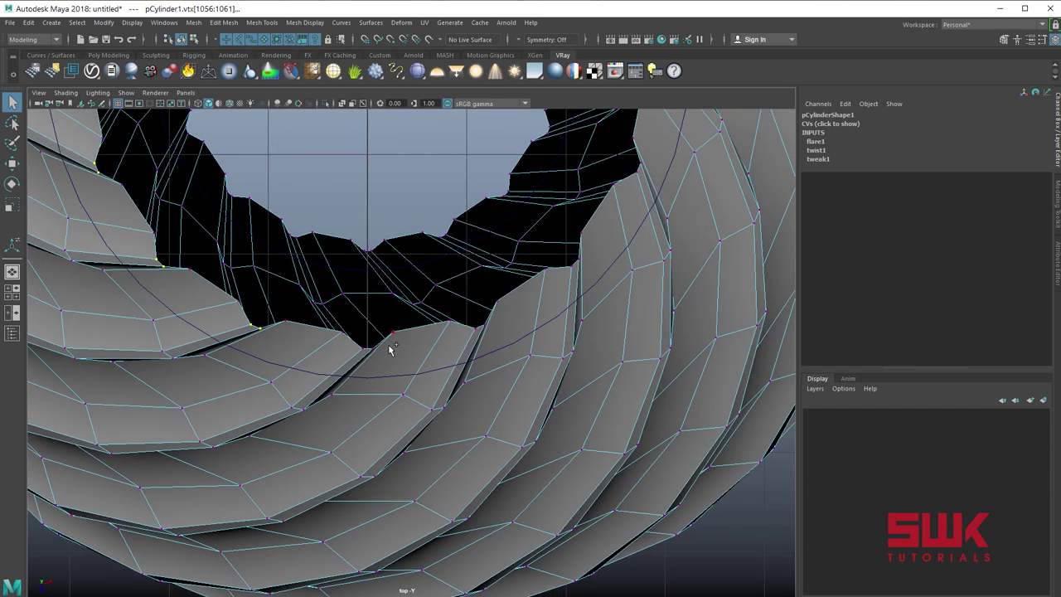
shift+drag(467, 338, 494, 318)
alt+middle_drag(494, 319, 428, 340)
shift+drag(497, 275, 521, 295)
shift+drag(557, 180, 579, 199)
alt+middle_drag(598, 193, 560, 419)
scroll(560, 418, down, 2)
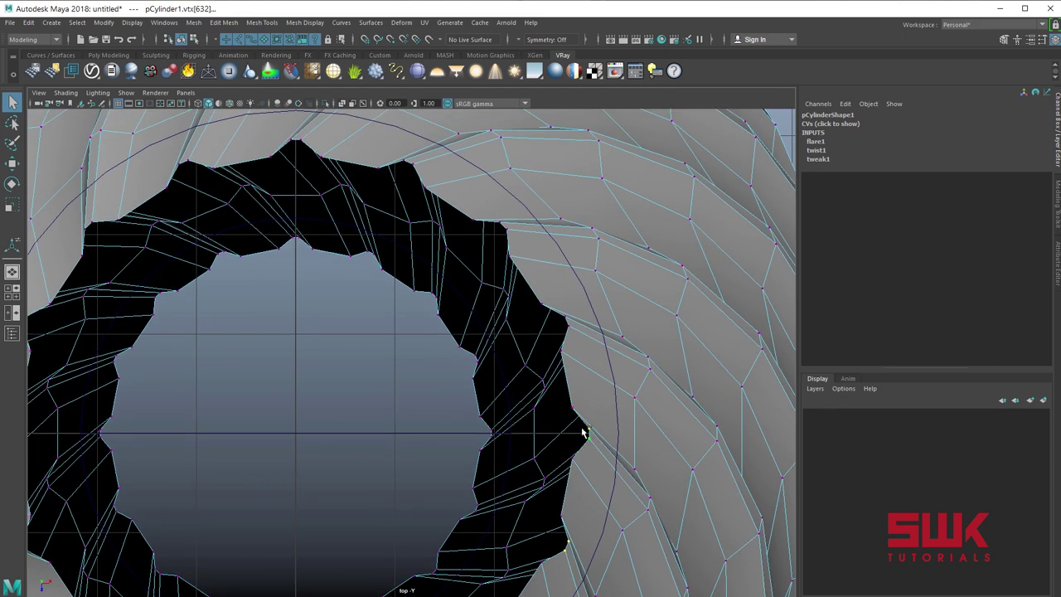
alt+middle_drag(235, 242, 520, 259)
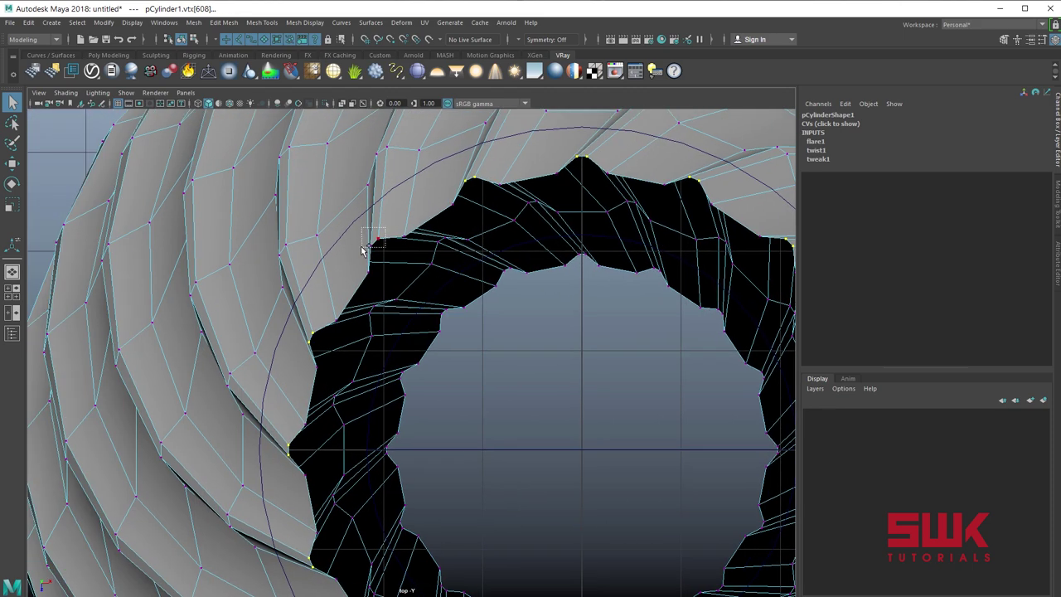
- In the front view with wireframe display, deselect all vertices below the top rim
key(space)
drag(492, 342, 490, 366)
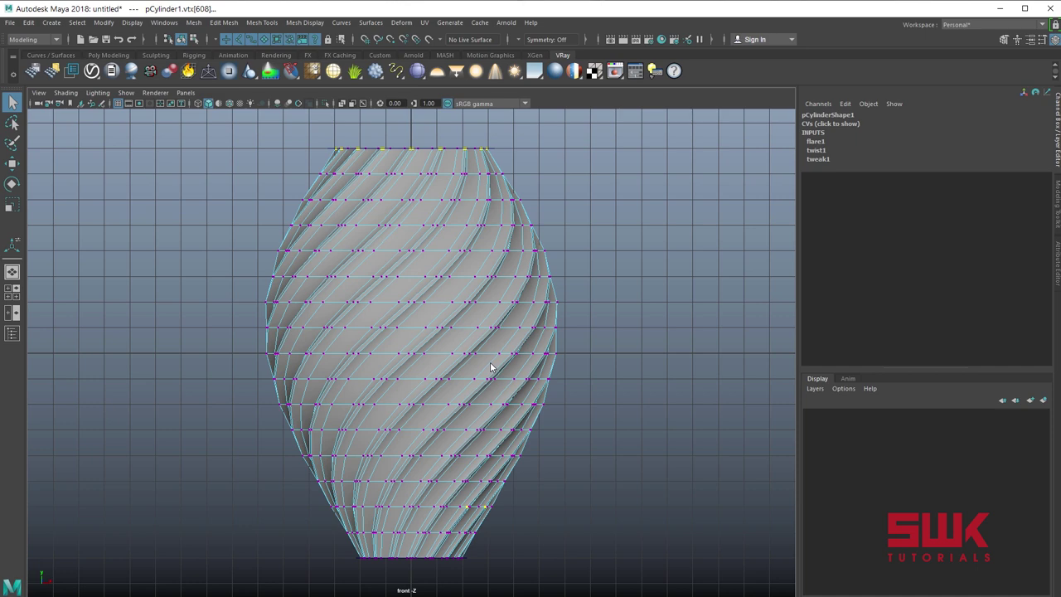
key(4)
drag(561, 569, 137, 215)
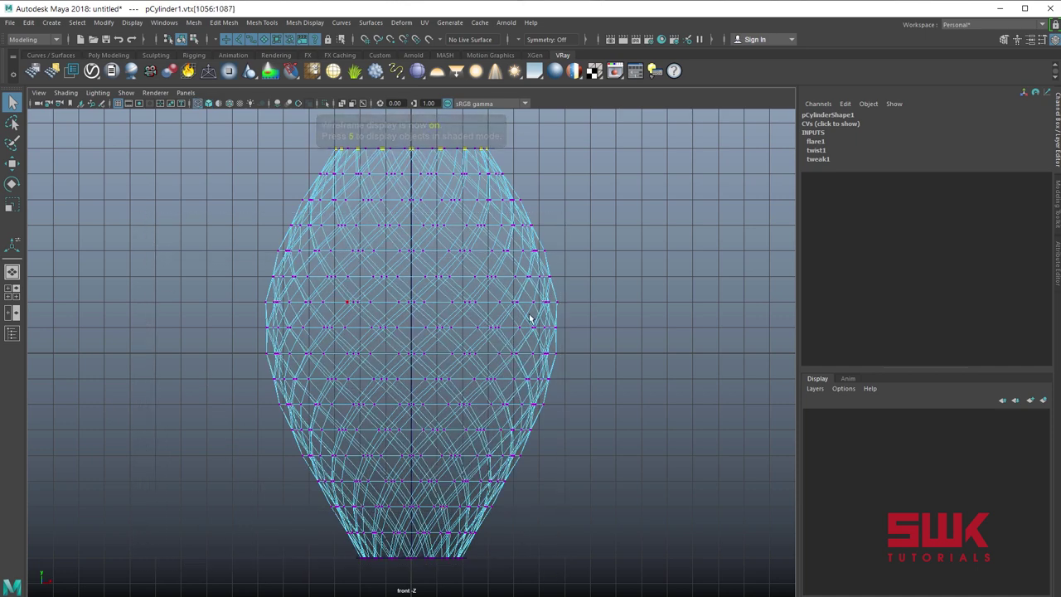
- In the shaded top view, scale the selected rim vertices uniformly inward so the rim's outline becomes nearly circular
key(space)
drag(579, 312, 534, 314)
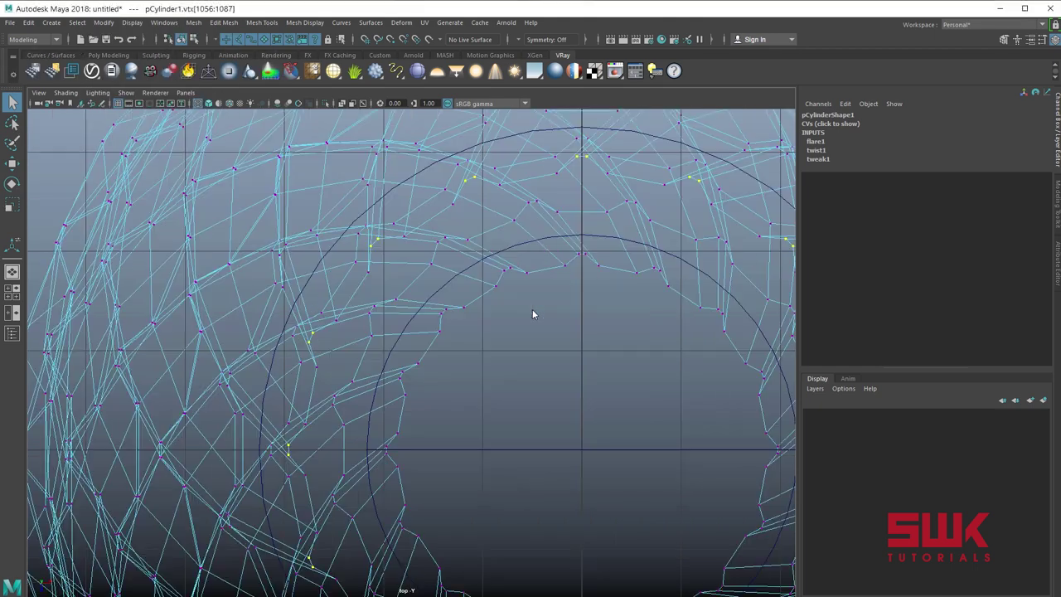
key(5)
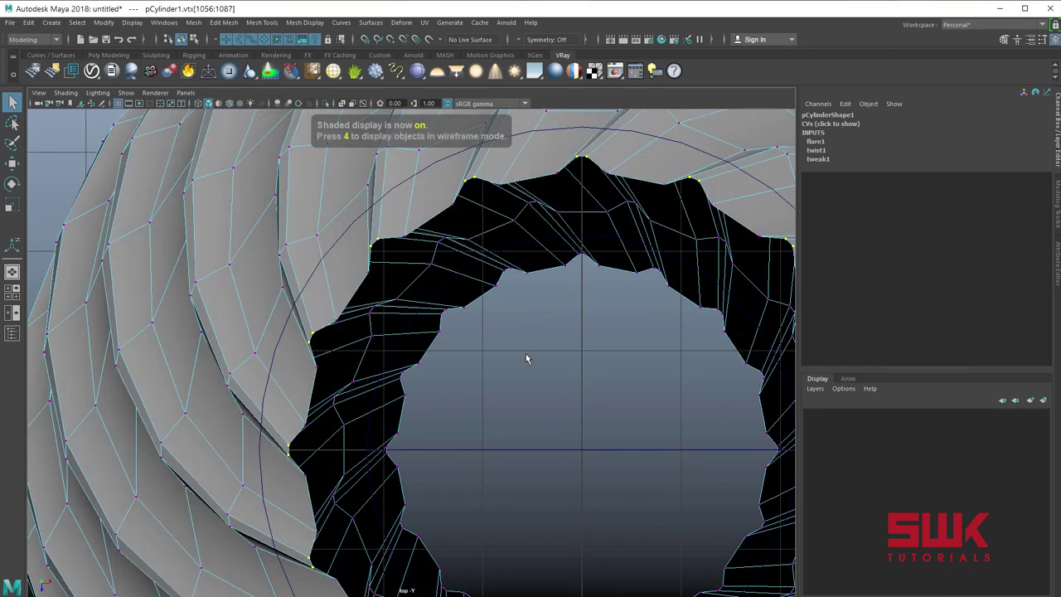
alt+middle_drag(526, 357, 473, 297)
key(r)
alt+middle_drag(567, 421, 561, 406)
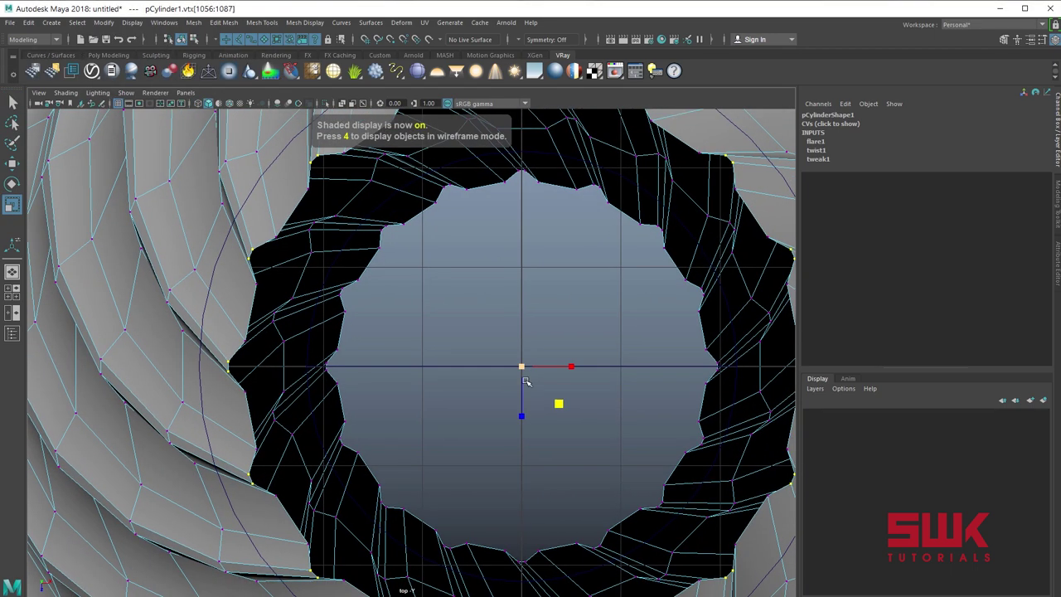
drag(561, 405, 557, 402)
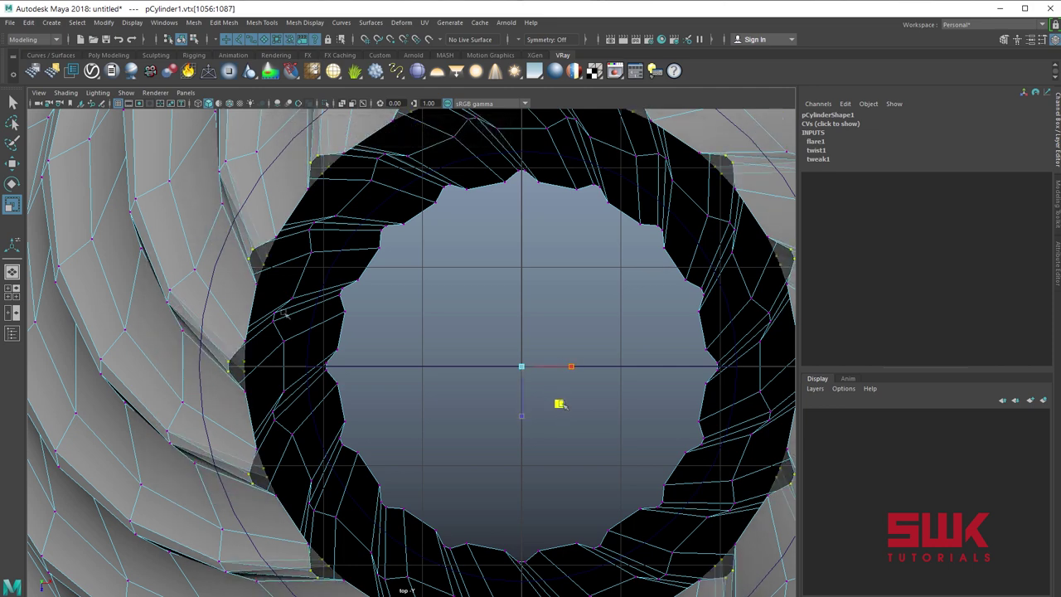
middle_drag(560, 404, 559, 403)
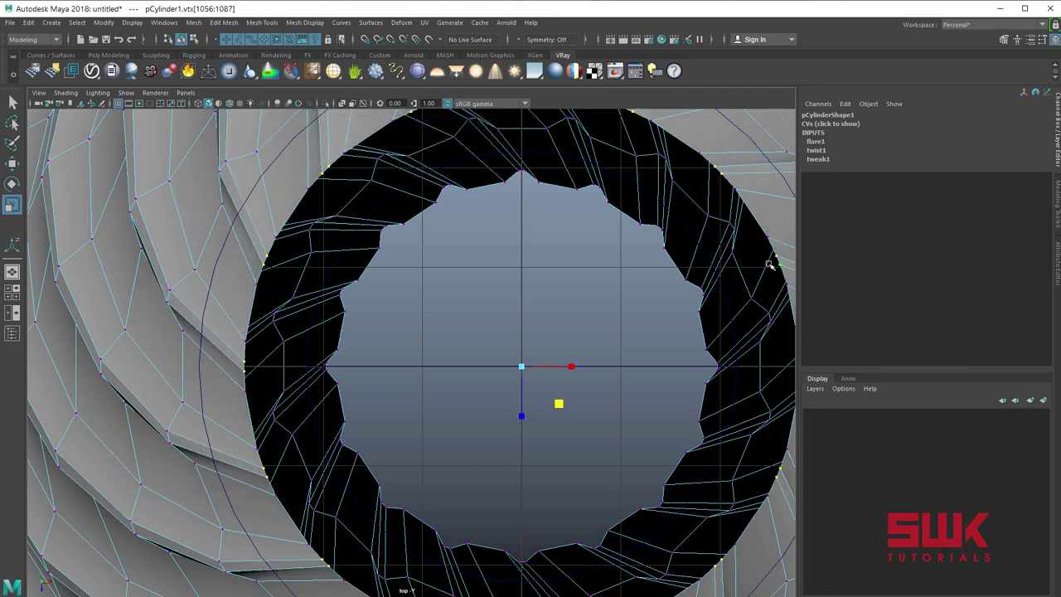
key(q)
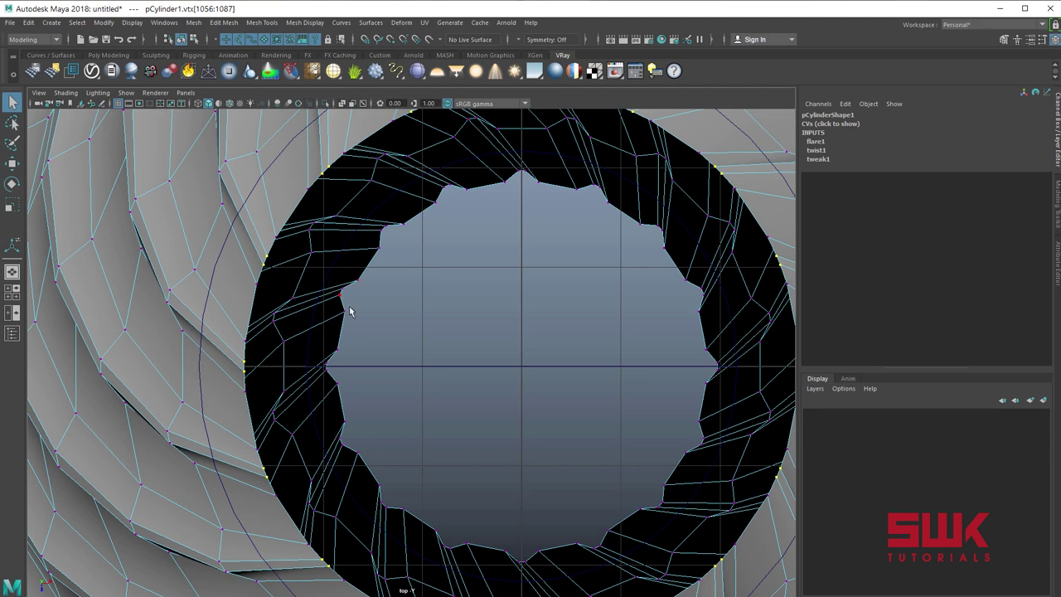
- Return the vase to object mode in the perspective view and turn on its smooth mesh preview
key(space)
drag(349, 310, 349, 287)
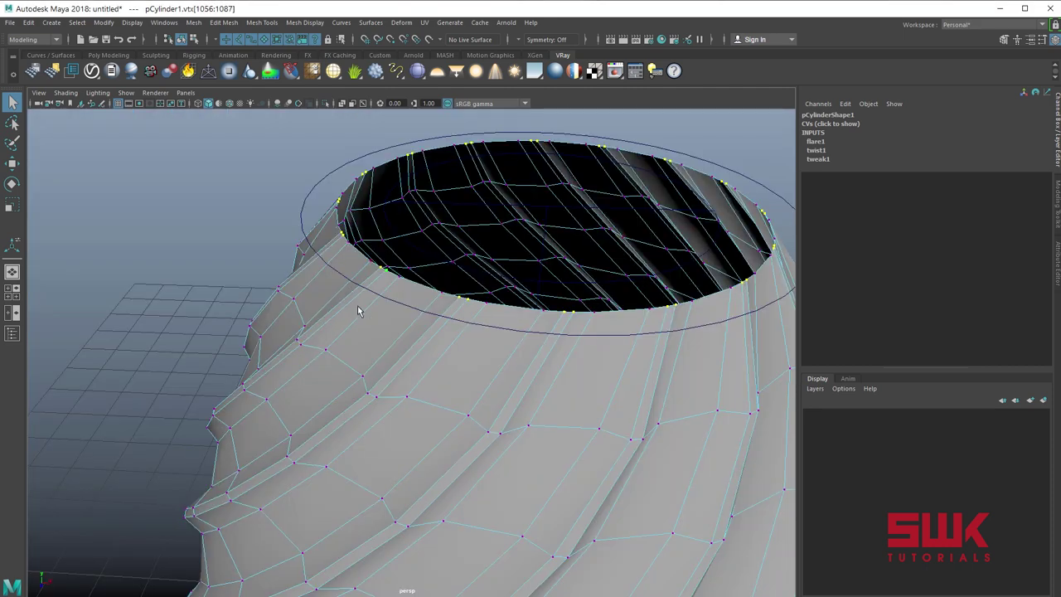
right_drag(358, 310, 420, 290)
key(3)
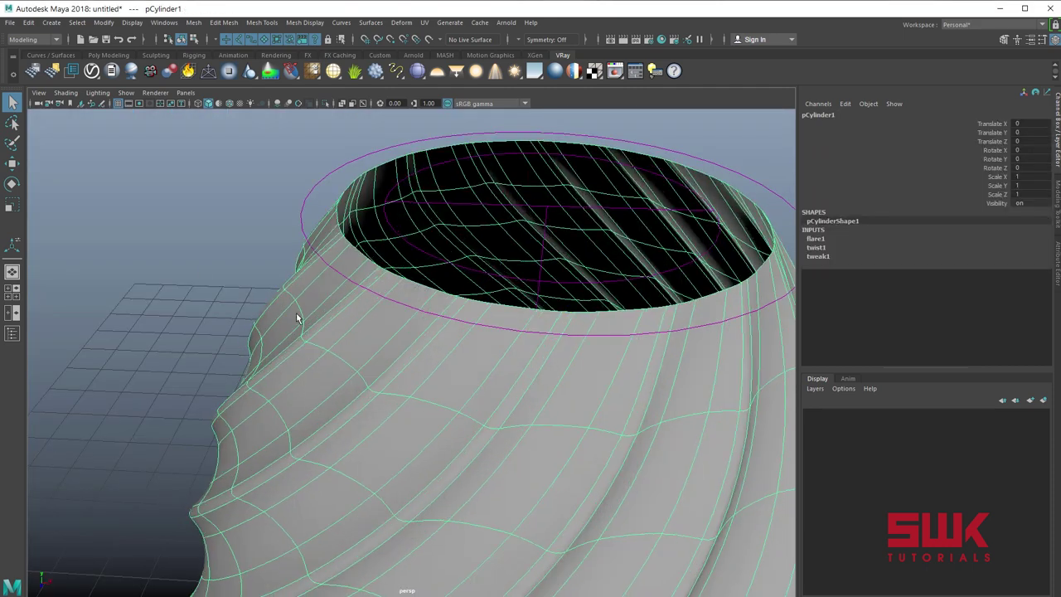
- Examine the smoothed vase's rim and ribbed body from above and toward the lower end
click(225, 295)
alt+drag(225, 295, 390, 290)
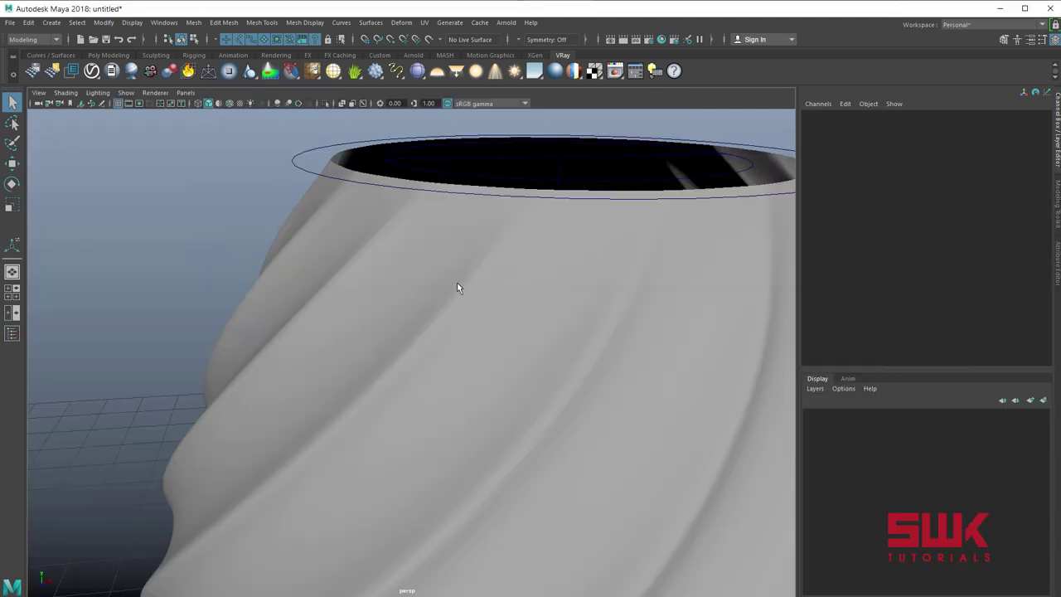
alt+drag(504, 229, 581, 502)
alt+right_drag(582, 501, 590, 534)
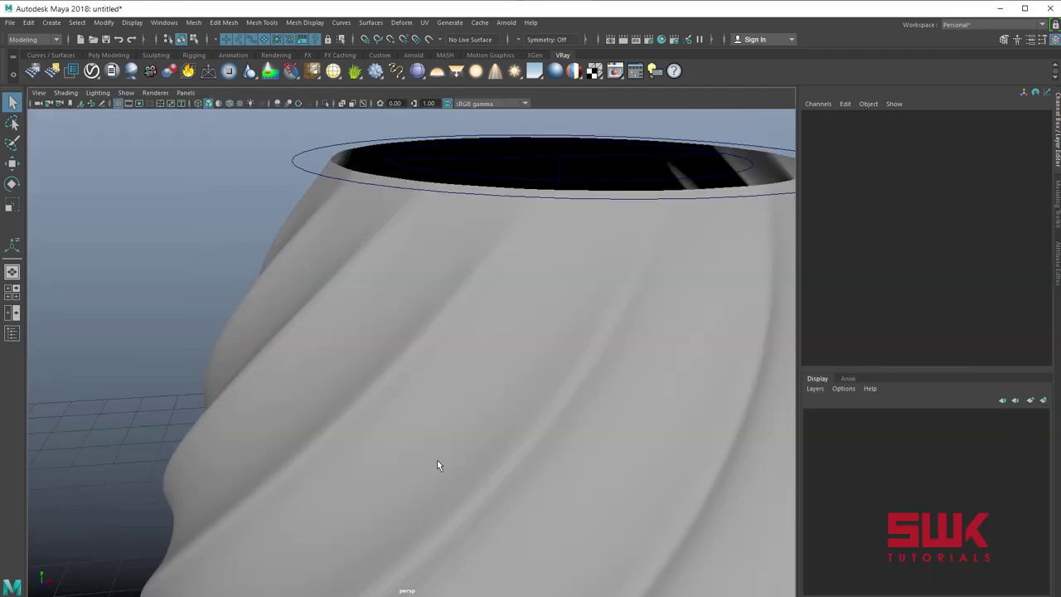
alt+right_drag(439, 462, 476, 478)
alt+drag(476, 477, 441, 344)
alt+drag(441, 487, 419, 448)
- In the view from below, select the pairs of protruding vertices at every rib tip around the vase's bottom opening
key(space)
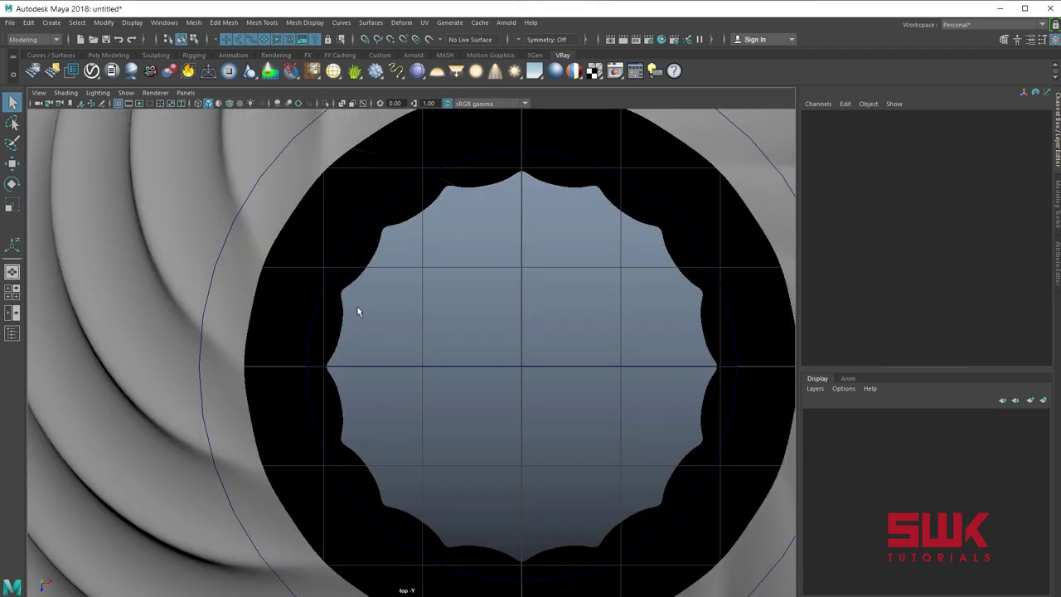
click(357, 275)
right_drag(357, 276, 339, 296)
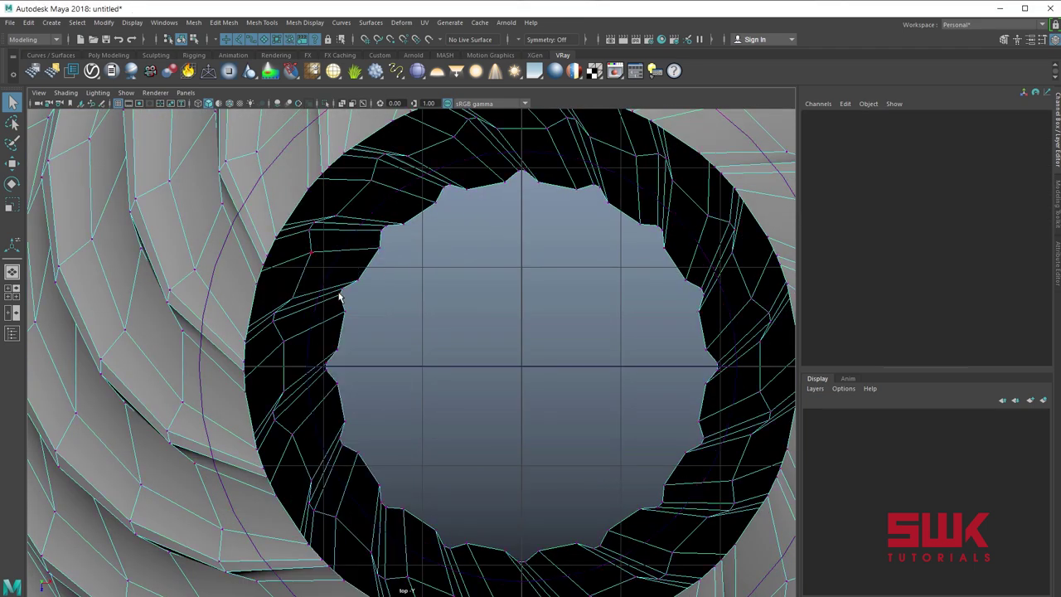
click(348, 309)
shift+click(321, 371)
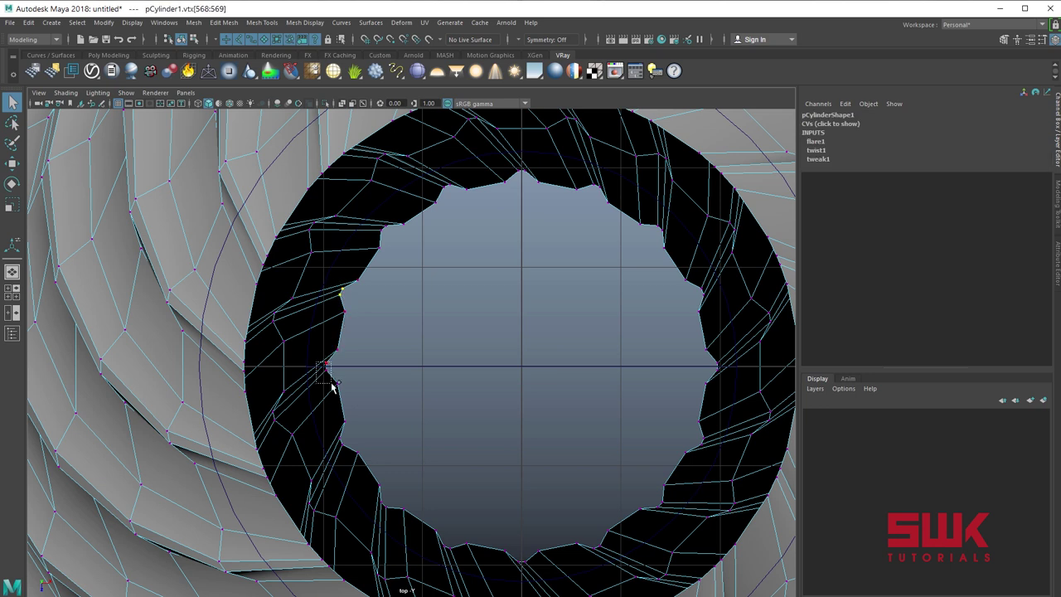
shift+drag(330, 427, 353, 457)
shift+drag(375, 494, 400, 519)
shift+drag(433, 543, 469, 567)
shift+drag(514, 555, 544, 570)
shift+drag(606, 548, 609, 551)
shift+drag(655, 496, 675, 515)
shift+drag(713, 279, 698, 298)
shift+drag(669, 218, 650, 236)
shift+drag(604, 177, 588, 197)
shift+drag(528, 165, 439, 194)
shift+drag(389, 220, 377, 241)
- Scale the selected bottom vertices uniformly inward so the opening becomes nearly circular, and return to object mode in the perspective view
key(r)
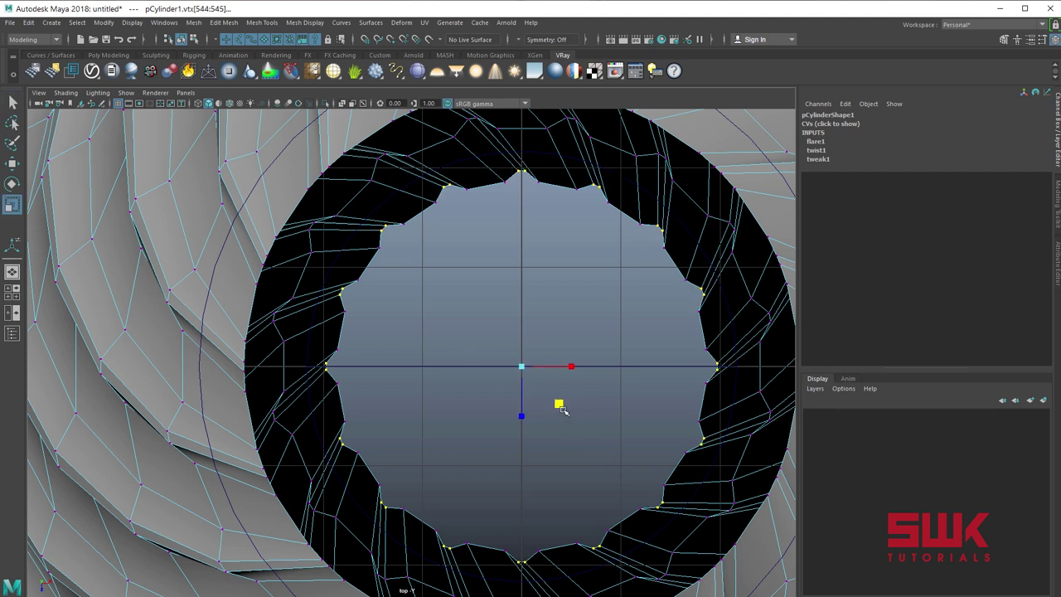
drag(558, 405, 564, 401)
key(q)
key(space)
right_drag(569, 378, 591, 356)
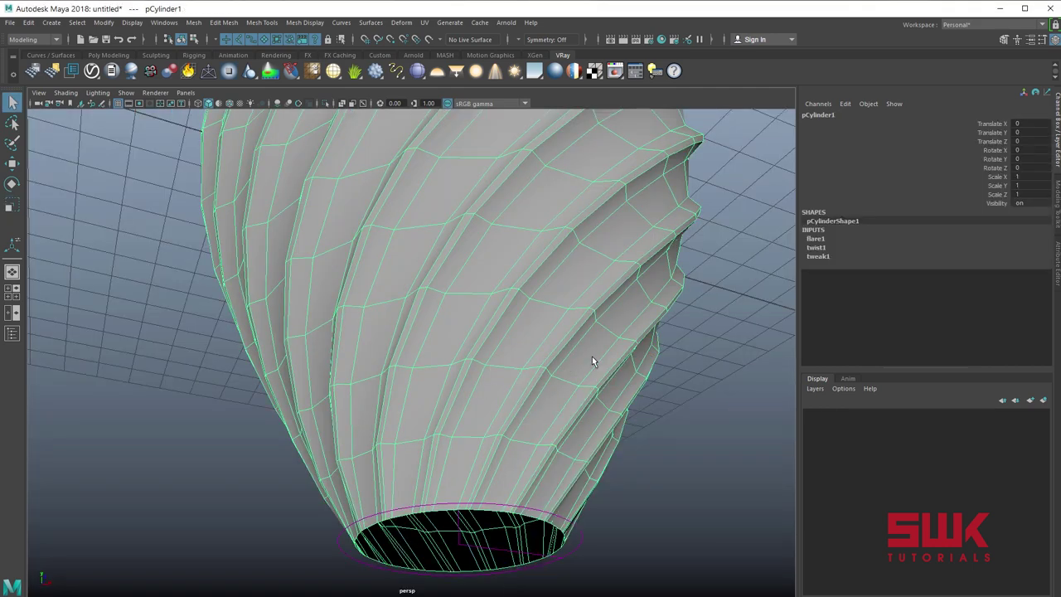
click(649, 426)
alt+drag(667, 446, 522, 445)
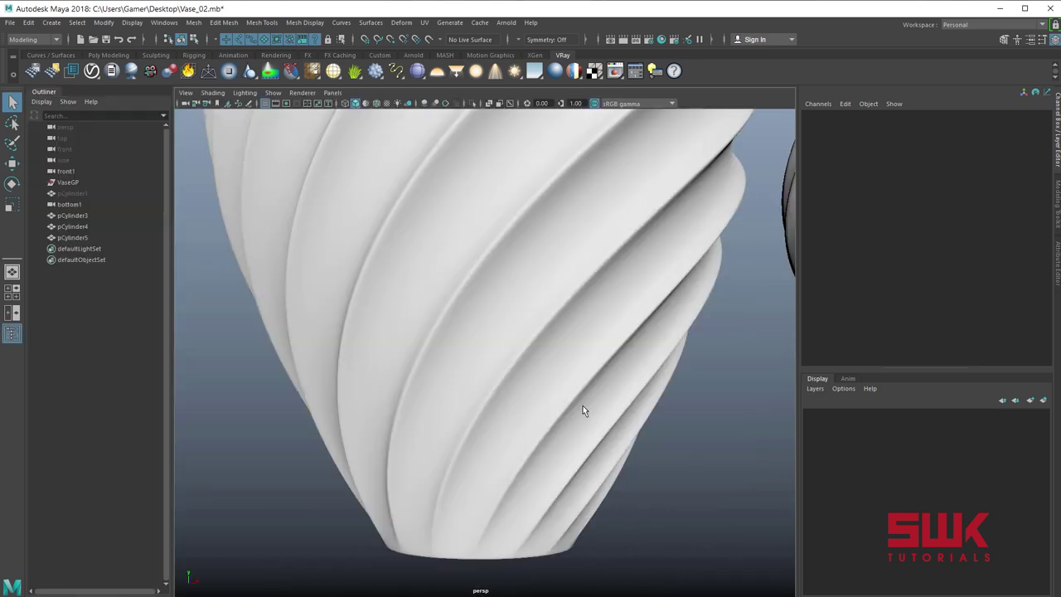
- Close the vase's open ends with Fill Hole and turn off its smooth mesh preview
alt+drag(583, 406, 449, 331)
alt+right_drag(449, 331, 599, 401)
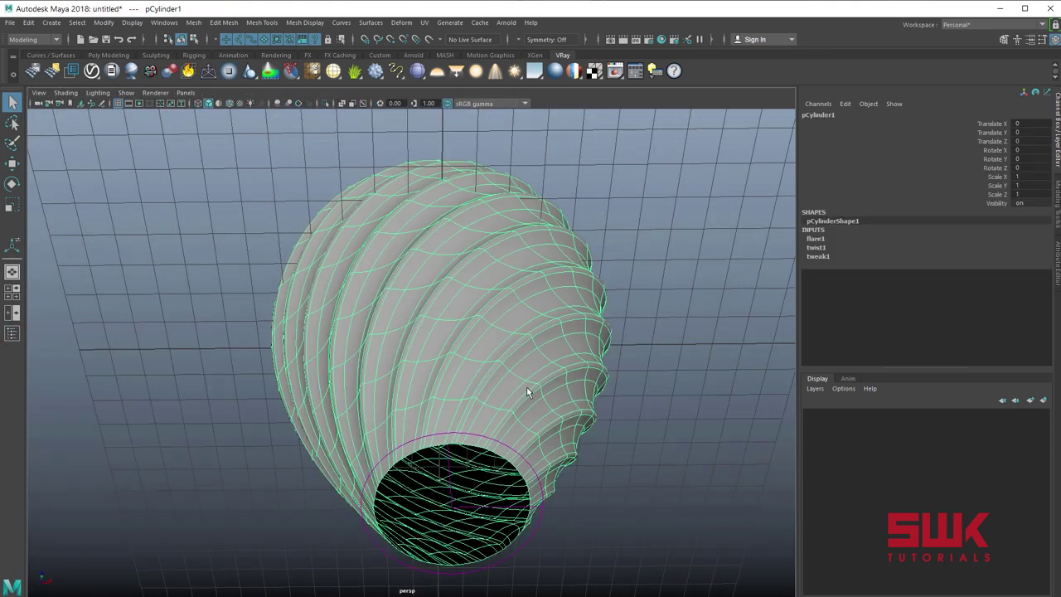
alt+drag(527, 387, 497, 357)
click(195, 22)
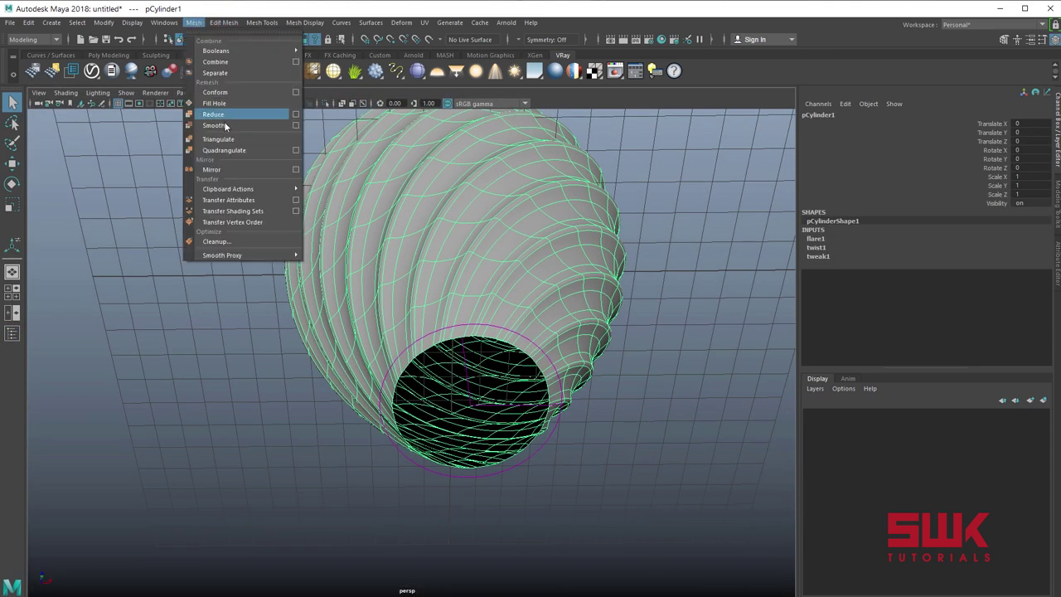
click(232, 106)
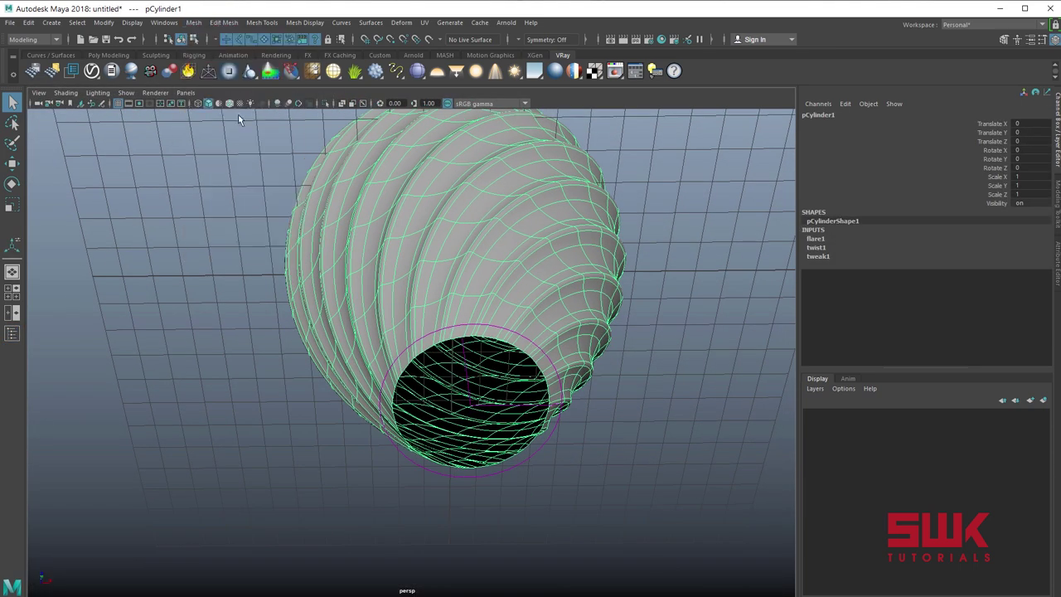
key(w)
key(q)
click(501, 318)
key(1)
- Select the bottom cap face and extrude it slightly inward to form a narrow border around the base
alt+middle_drag(502, 335, 489, 419)
alt+right_drag(489, 420, 572, 419)
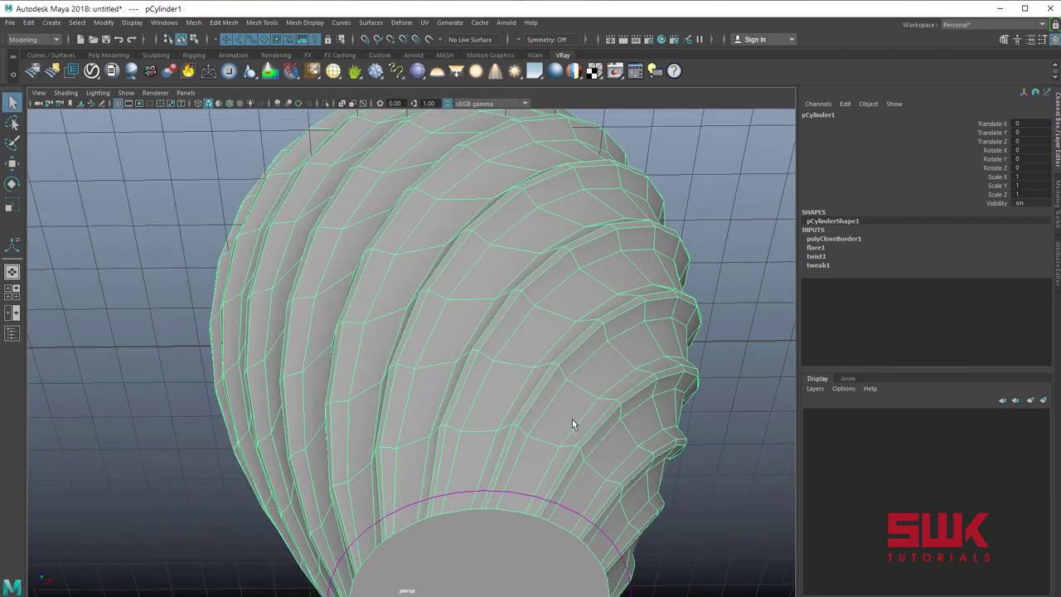
alt+drag(572, 419, 496, 308)
right_drag(496, 309, 498, 364)
click(498, 339)
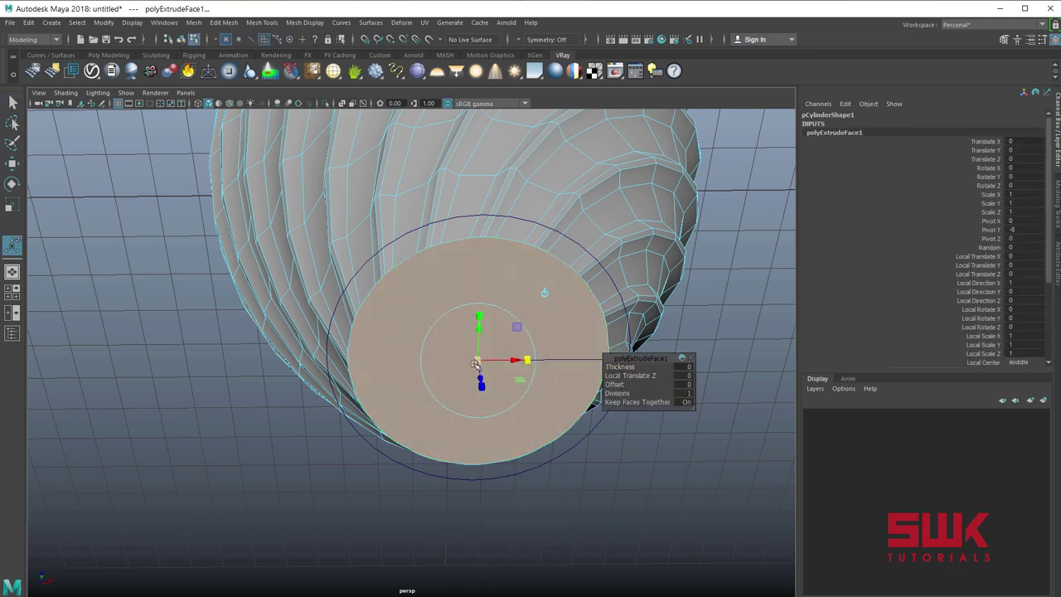
drag(475, 363, 478, 365)
- Extrude the inner bottom face again with a local scale of 0.583, collapse it to a single point and return to object mode
key(ctrl+e)
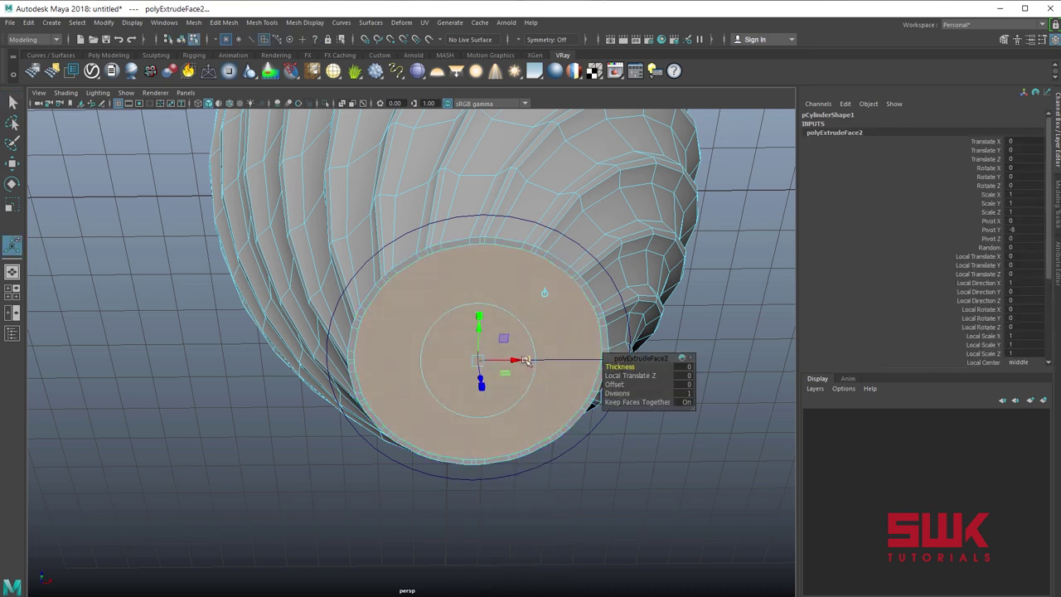
click(530, 360)
drag(478, 361, 456, 363)
click(224, 23)
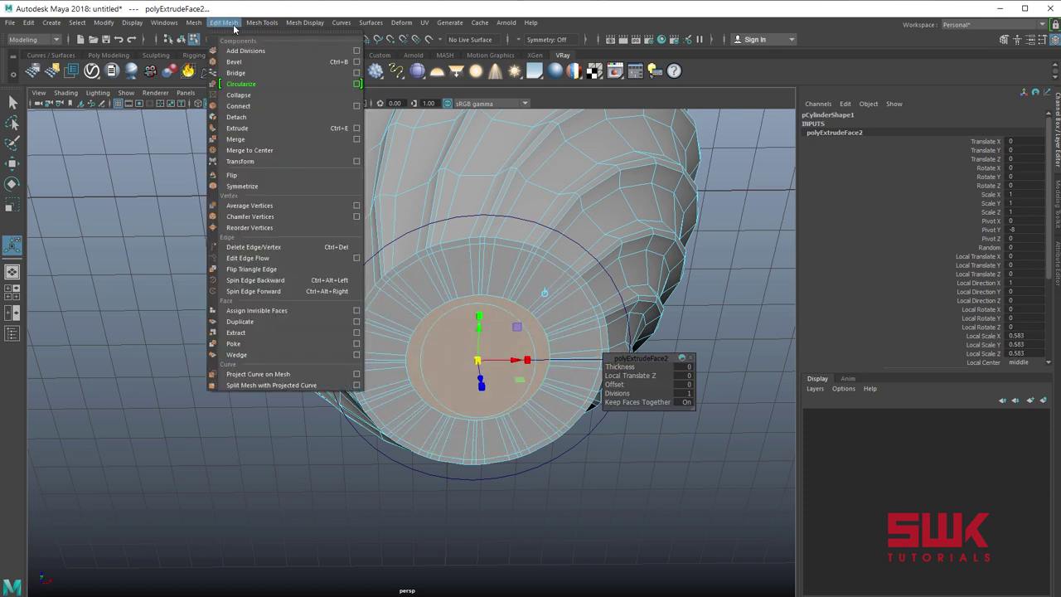
click(238, 95)
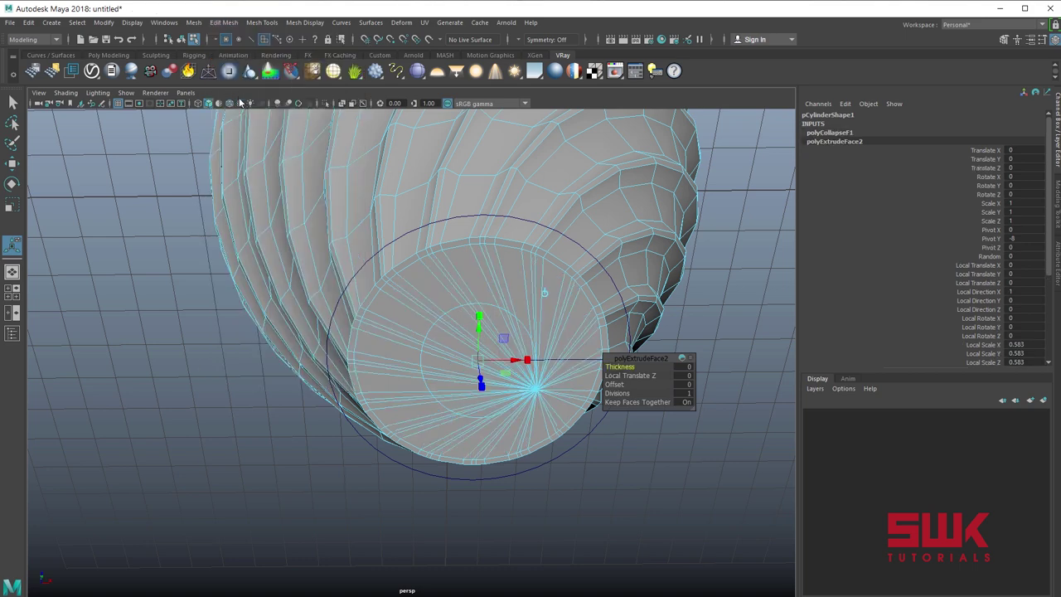
key(q)
right_drag(530, 308, 541, 286)
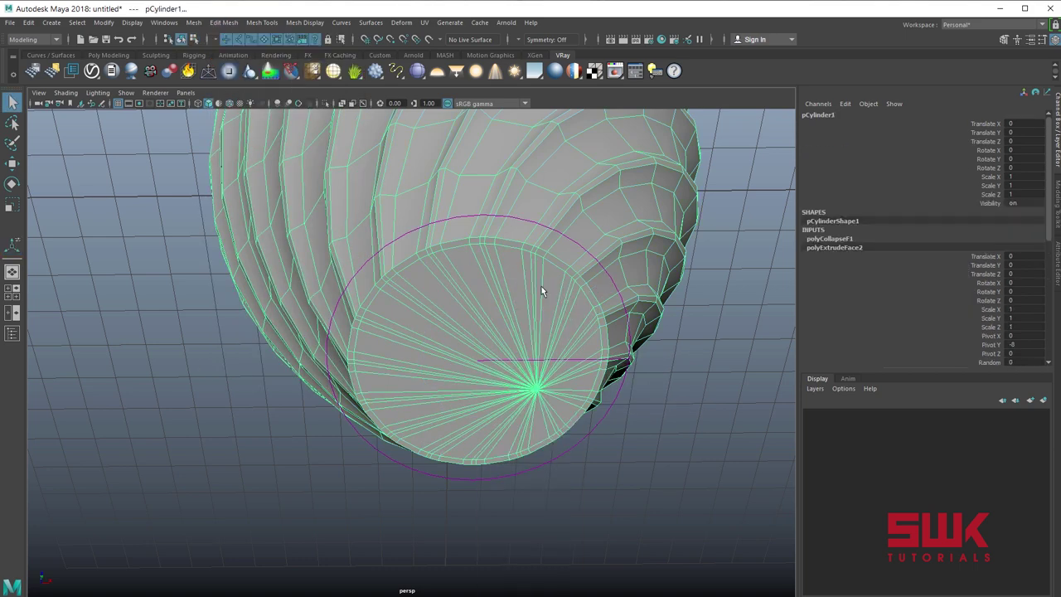
- Insert an edge loop around the vase just above its base and show the smooth mesh preview in object mode
alt+drag(541, 284, 518, 450)
click(526, 474)
click(485, 268)
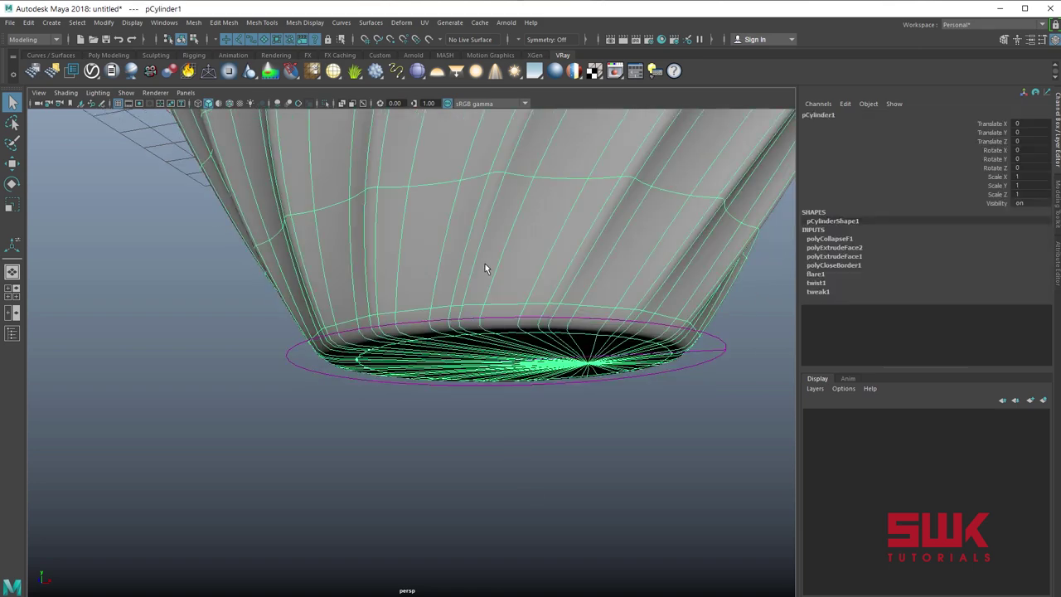
shift+right_drag(485, 263, 438, 281)
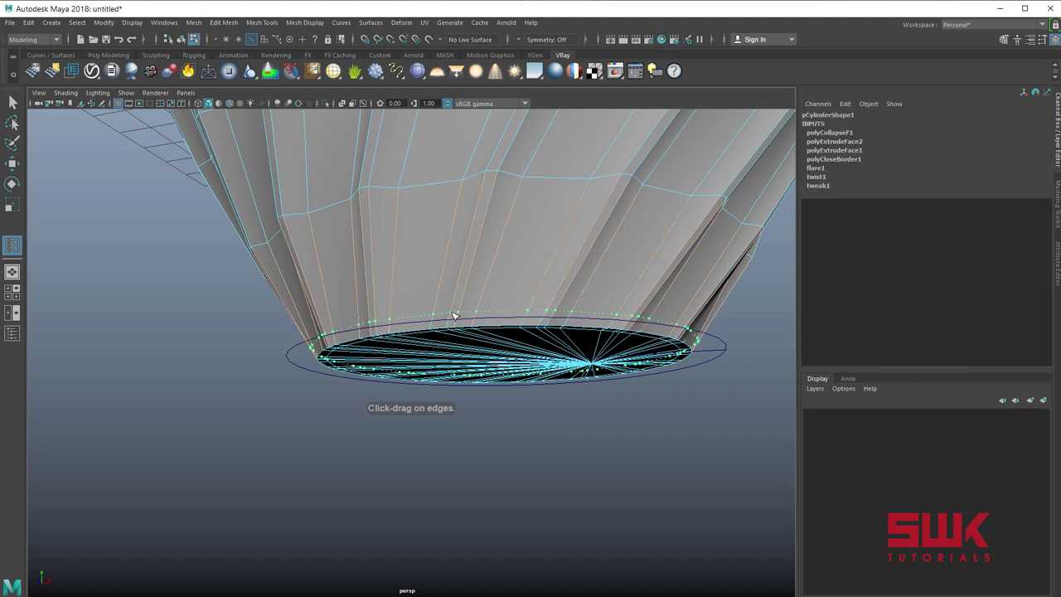
click(455, 313)
key(q)
right_drag(464, 287, 496, 261)
key(3)
click(552, 478)
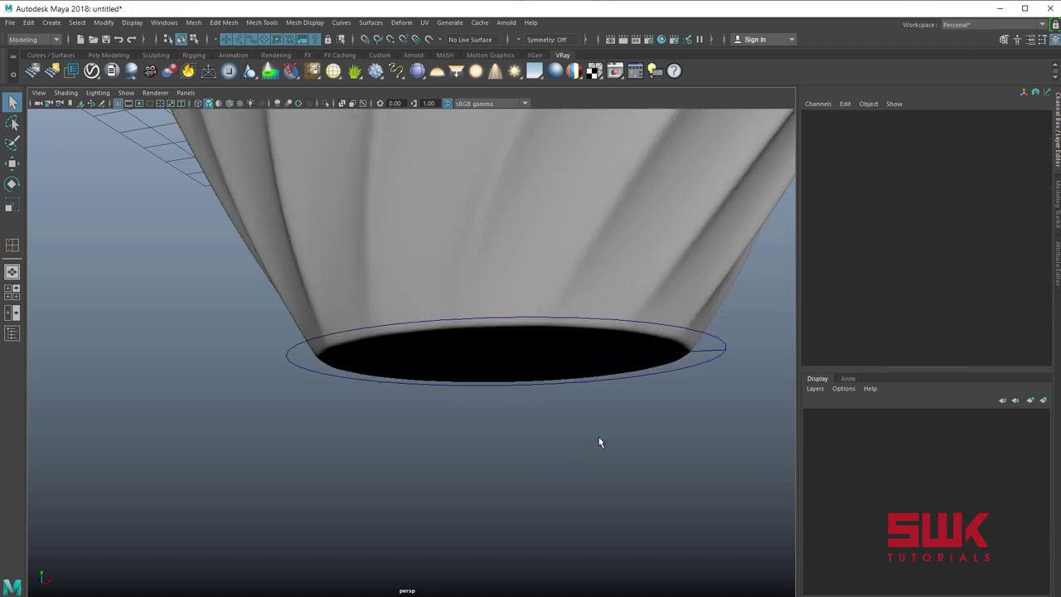
- Turn off the smooth preview, select the top cap face and extrude it inward with a local scale of 0.9
alt+drag(598, 437, 589, 415)
alt+right_drag(589, 414, 509, 364)
alt+drag(508, 365, 536, 377)
click(488, 280)
key(1)
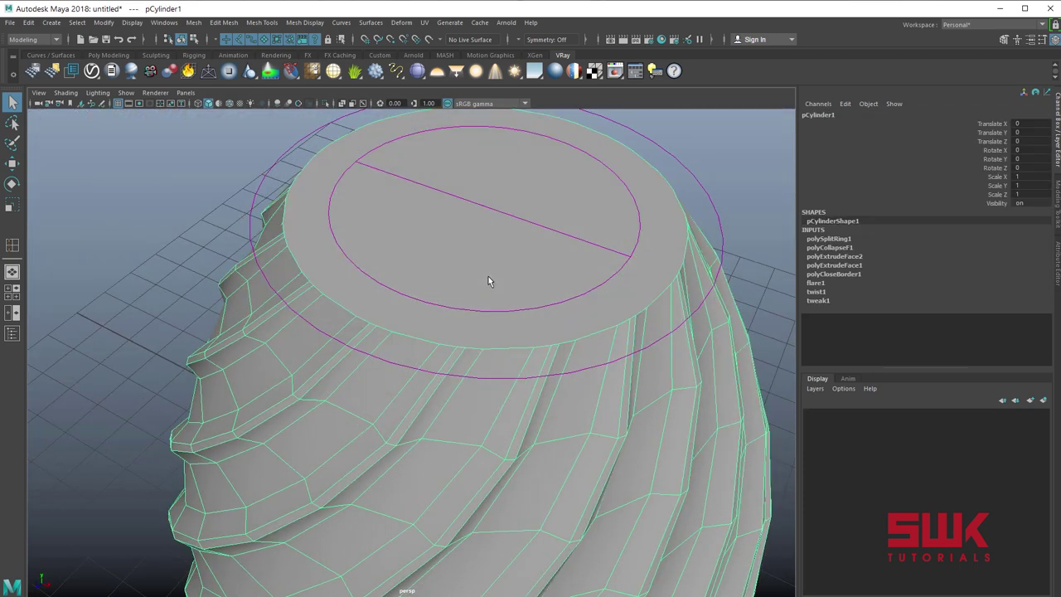
alt+drag(464, 258, 473, 293)
right_drag(473, 293, 472, 353)
click(470, 321)
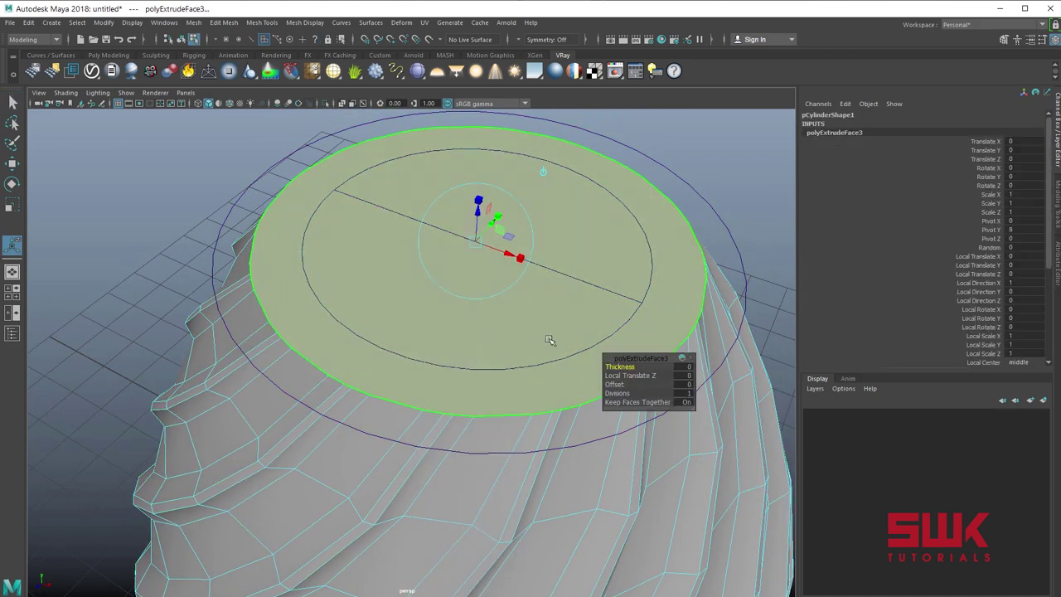
click(520, 258)
drag(476, 243, 468, 376)
key(q)
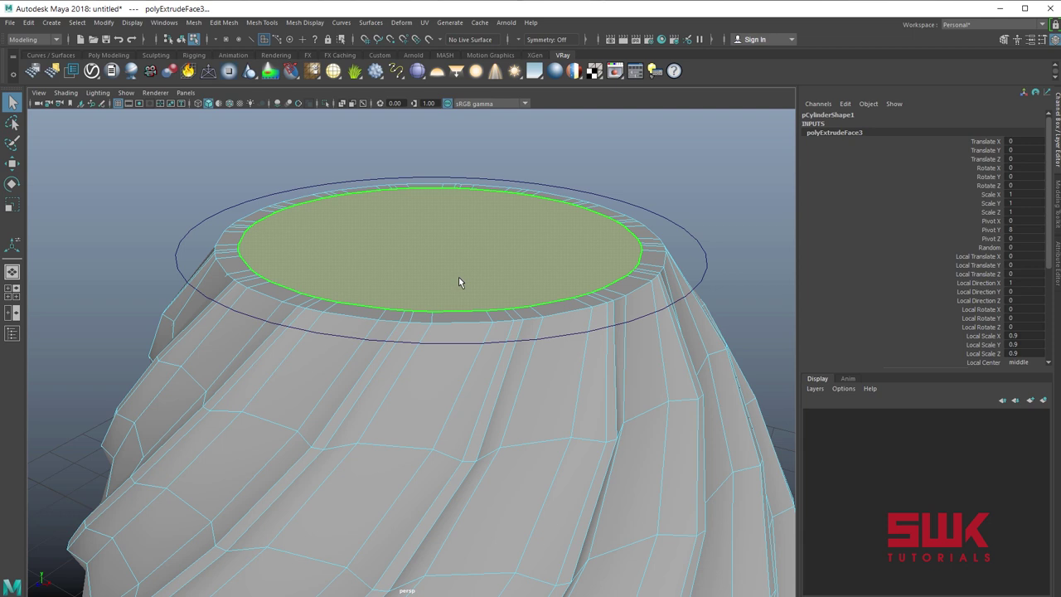
- Extrude the inner top face down into the vase in two extrusions, scaling it to shape the inner wall, and leave component mode
key(ctrl+e)
drag(440, 200, 456, 398)
key(r)
key(ctrl+e)
key(r)
ctrl+drag(422, 351, 443, 415)
key(F8)
key(q)
- Insert one edge loop just below the outer rim edge and another along the middle of the rim's flat top
shift+right_drag(425, 374, 373, 394)
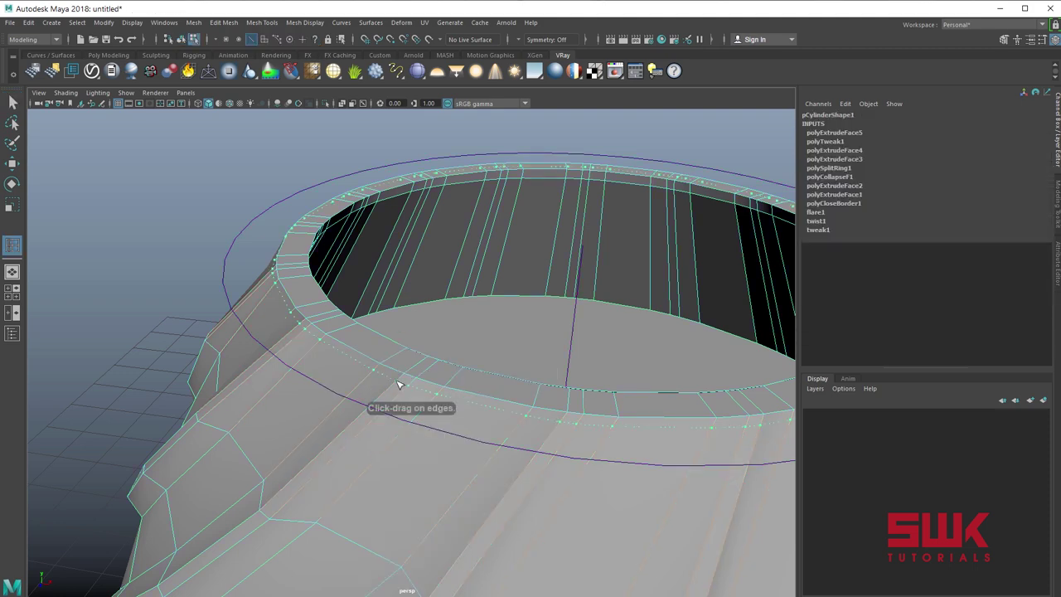
click(397, 385)
click(419, 367)
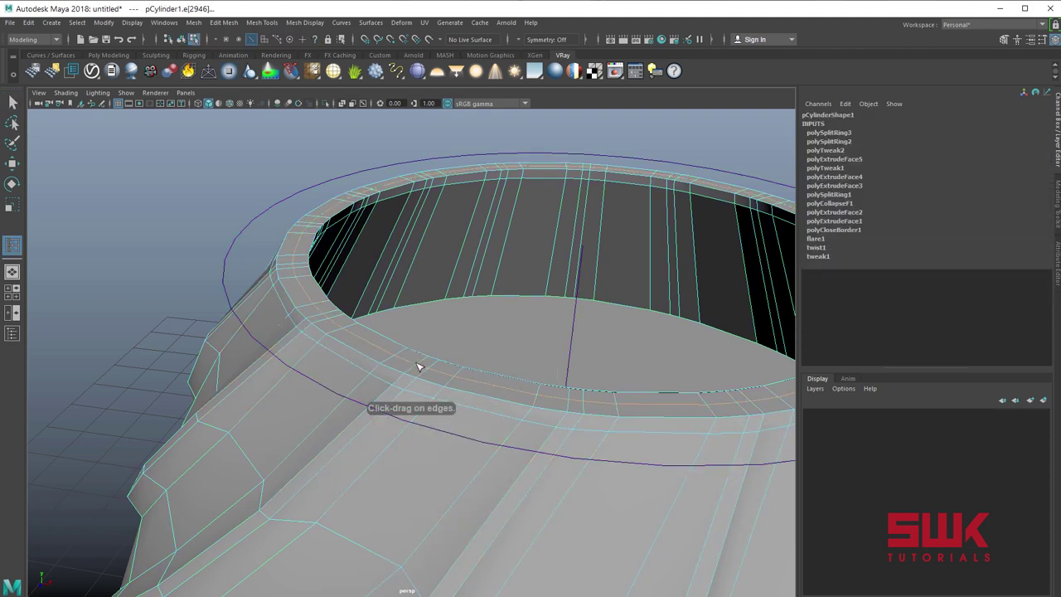
- Raise the edge loop in the middle of the rim slightly, and show the smooth mesh preview in object mode
key(w)
alt+drag(450, 319, 512, 213)
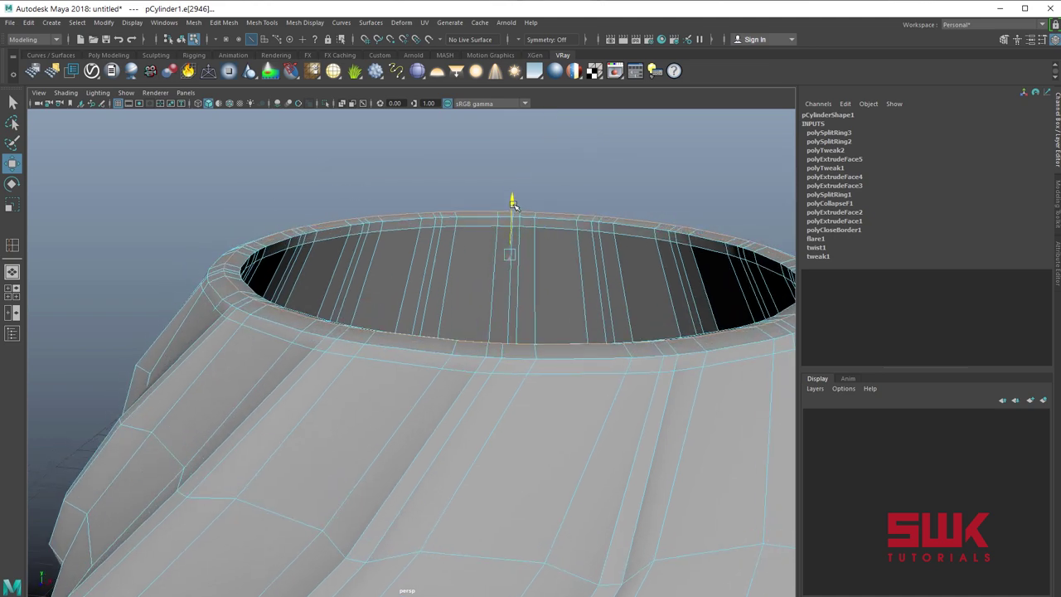
key(q)
right_drag(529, 226, 583, 210)
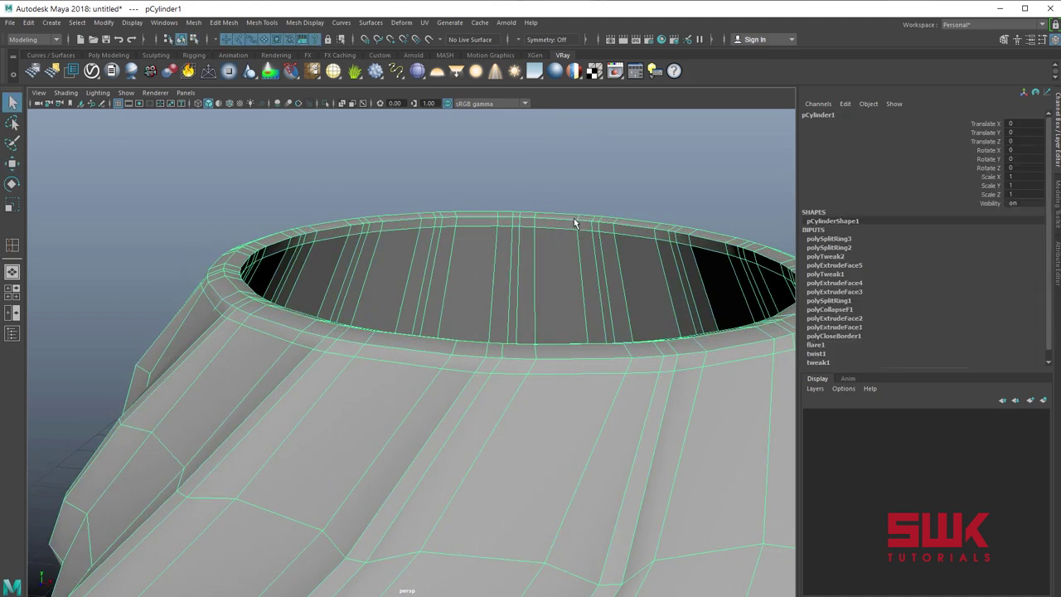
key(3)
click(581, 156)
alt+drag(581, 162, 575, 291)
alt+middle_drag(572, 390, 527, 296)
- Delete the cap face inside the vase's neck and turn the smooth mesh preview back on in object mode
click(509, 317)
key(1)
right_drag(509, 317, 511, 346)
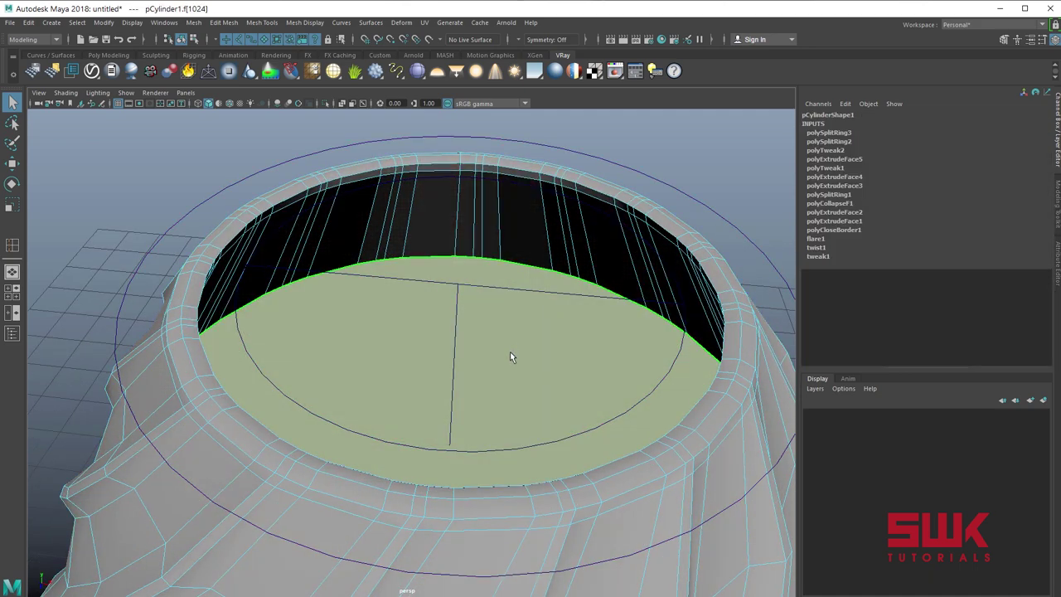
key(Delete)
right_drag(516, 238, 554, 214)
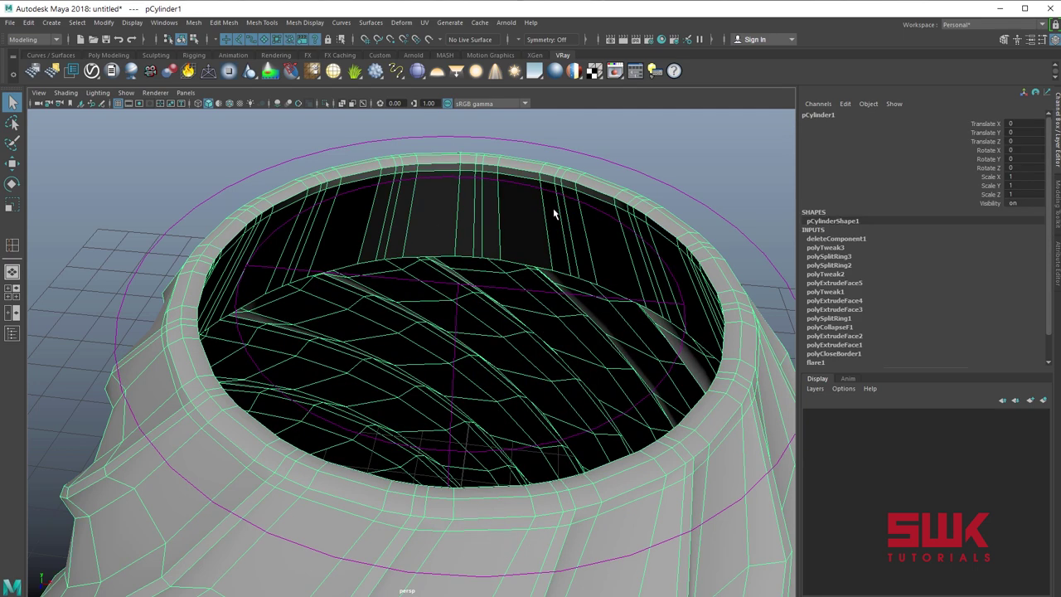
key(3)
click(631, 176)
- Examine the overall shape of the smoothed vase and compare it with the finished vases in Vase_02.mb
alt+drag(639, 211, 609, 251)
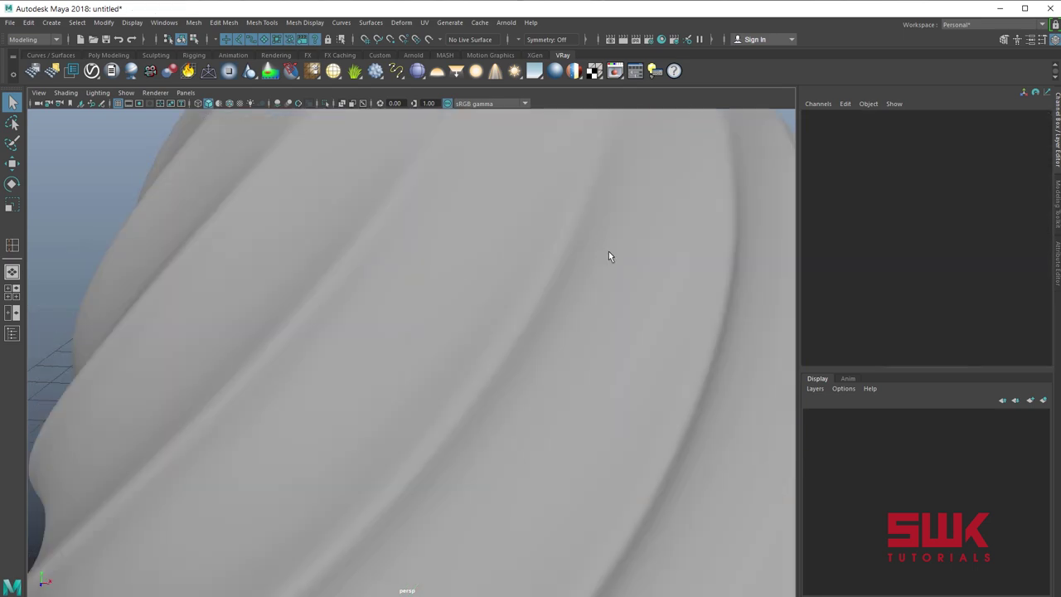
alt+right_drag(608, 251, 429, 359)
alt+middle_drag(480, 431, 514, 315)
alt+right_drag(514, 316, 365, 322)
alt+drag(364, 322, 401, 310)
alt+middle_drag(402, 310, 350, 313)
alt+drag(350, 314, 342, 329)
alt+right_drag(343, 329, 329, 353)
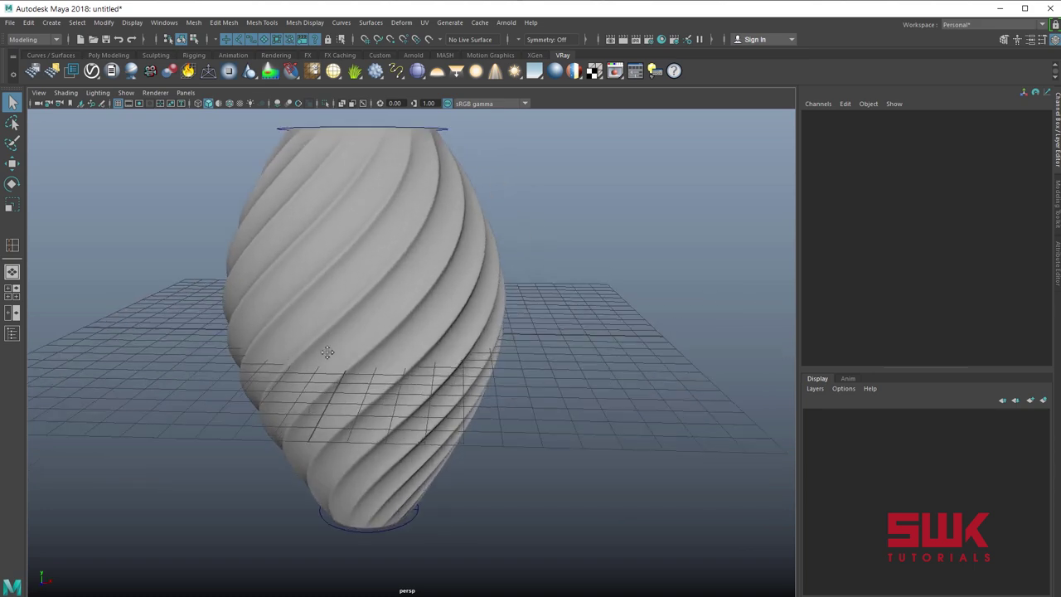
alt+middle_drag(363, 350, 298, 356)
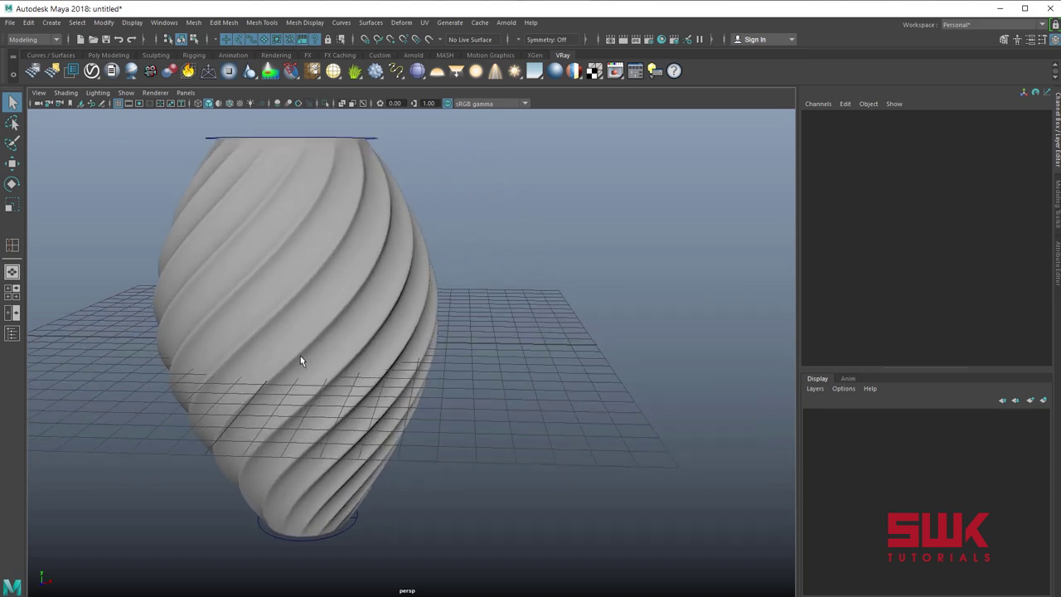
alt+drag(300, 361, 276, 366)
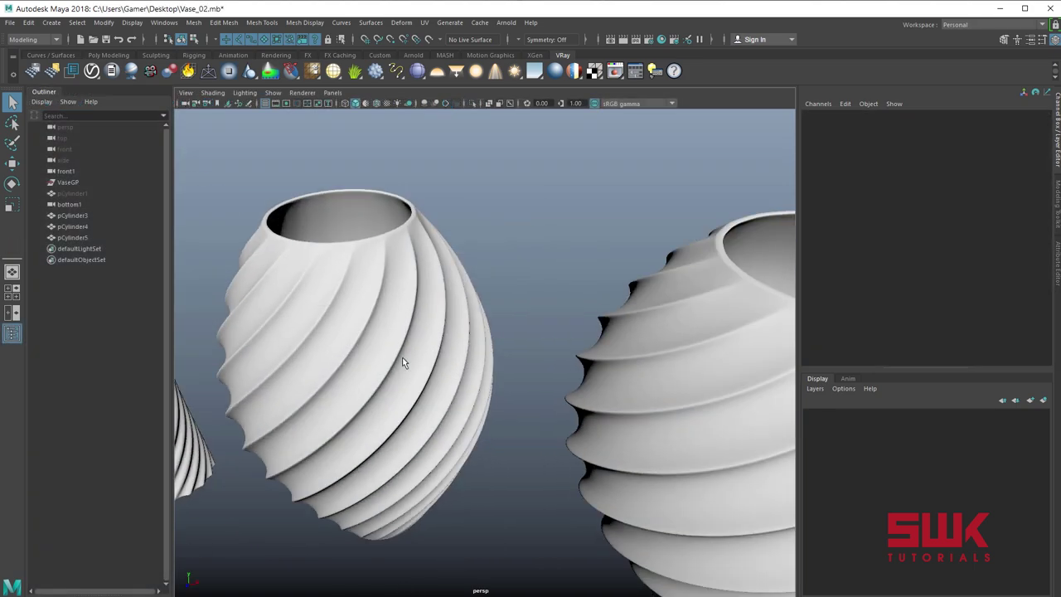
alt+right_drag(403, 362, 635, 329)
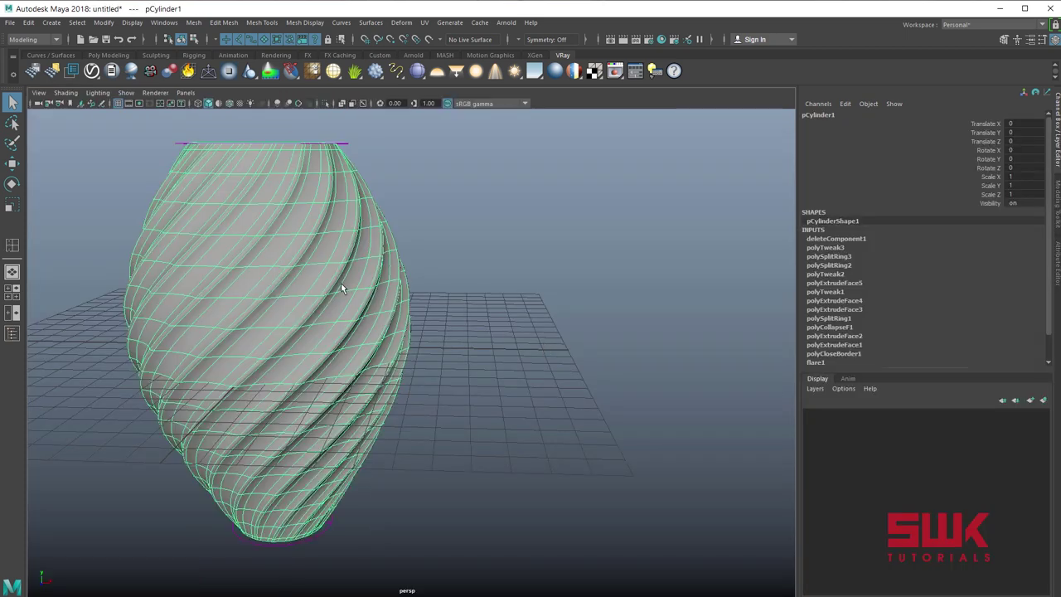
- Duplicate the vase and move the copy about 16.5 units along X, beside the original
key(ctrl+d)
key(w)
drag(357, 347, 789, 353)
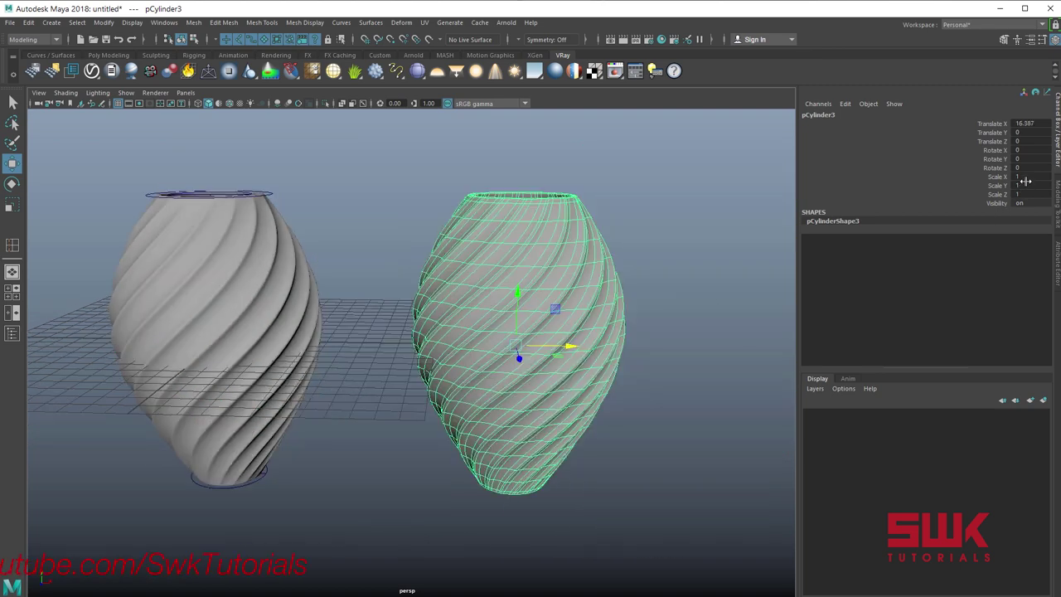
- Widen the duplicated vase by setting its Scale X and Scale Z to 1.5, and deselect it
click(1026, 177)
drag(1026, 184, 1024, 197)
key(r)
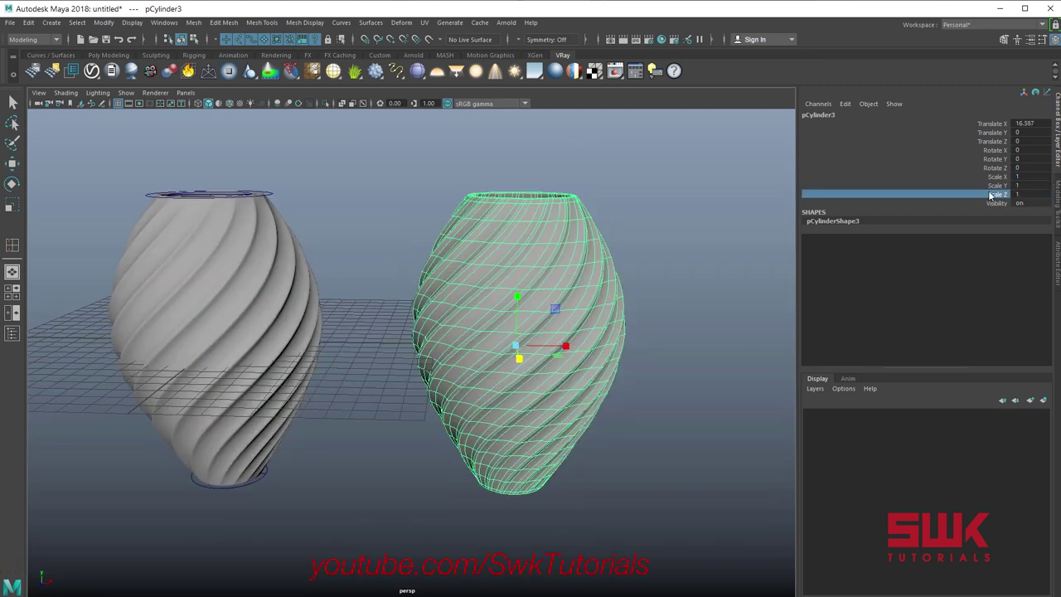
double_click(1028, 194)
double_click(1031, 178)
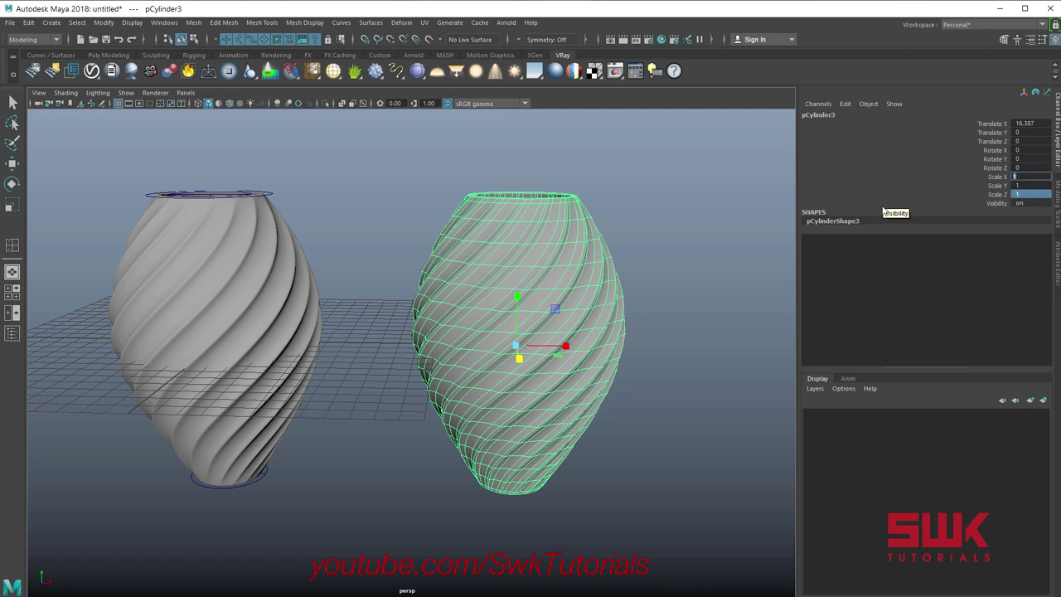
key(Return)
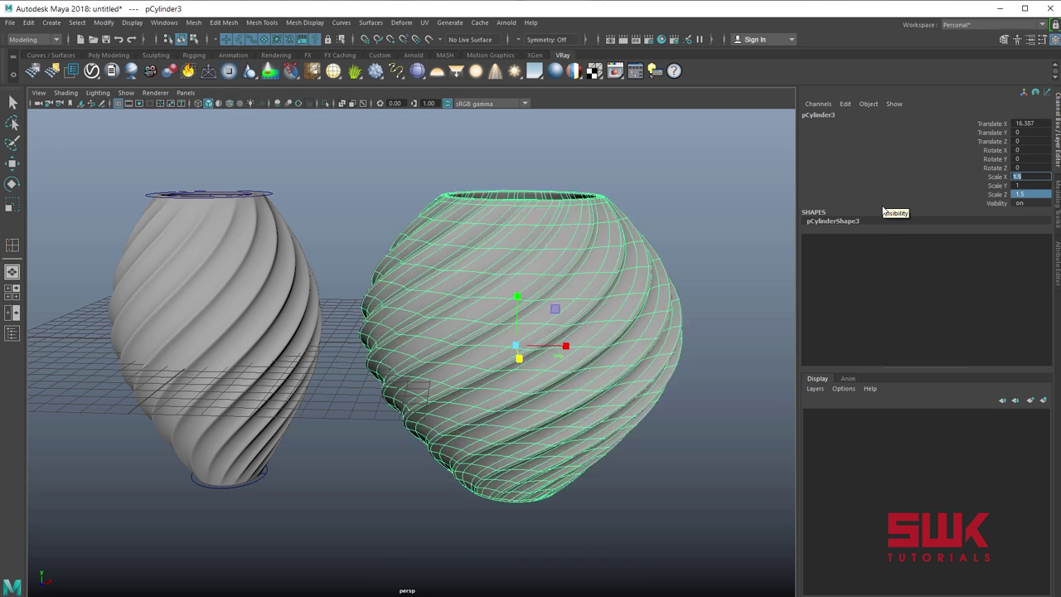
click(661, 465)
alt+right_drag(675, 460, 561, 462)
alt+middle_drag(561, 461, 606, 460)
key(q)
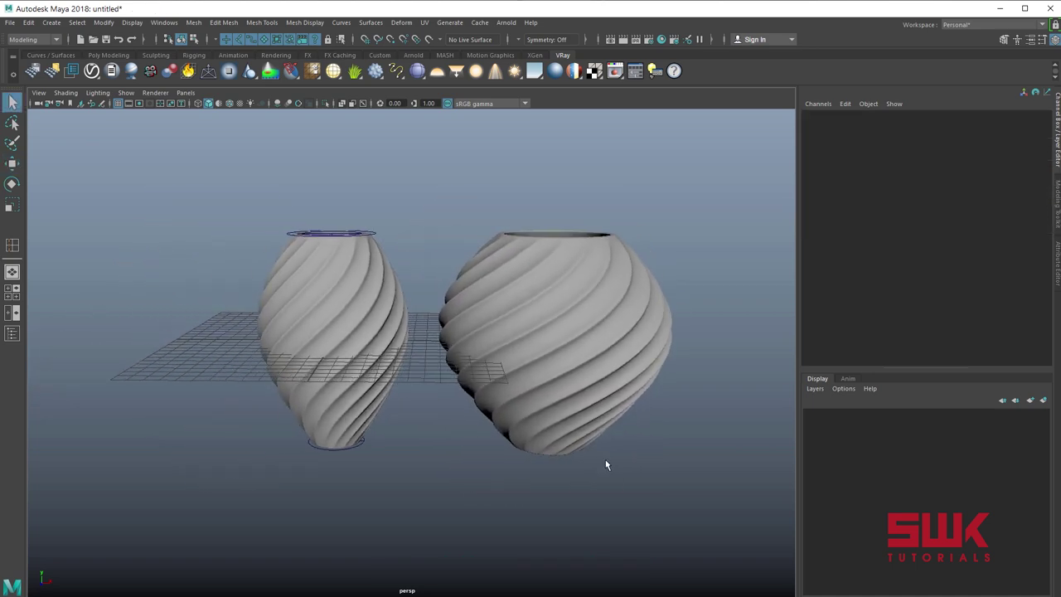
- Open the Outliner and turn on the visibility of the hidden ribbed cylinder pCylinder2
alt+drag(605, 465, 277, 412)
click(164, 22)
click(187, 145)
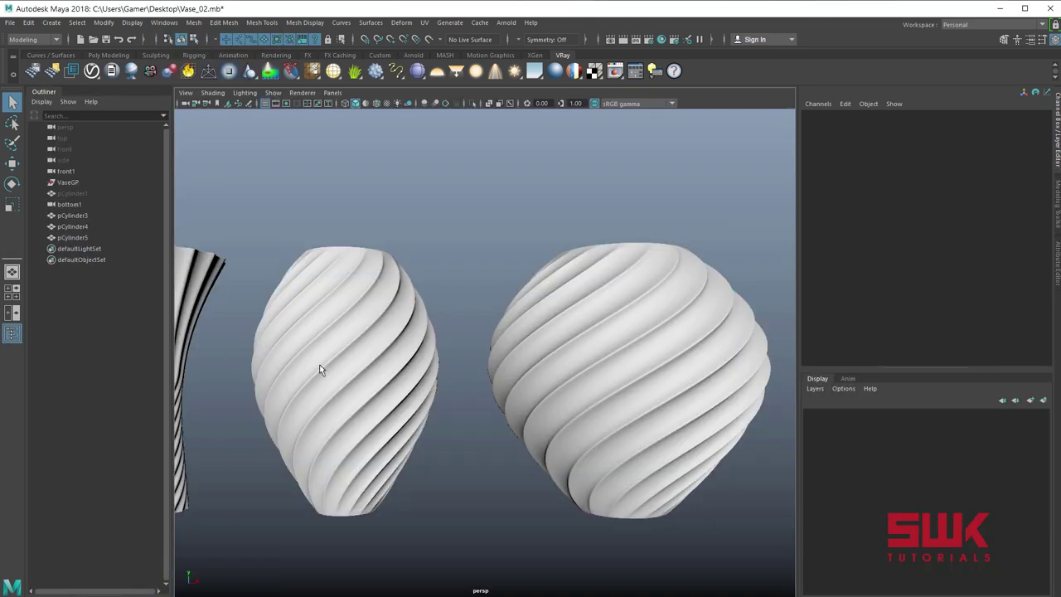
alt+drag(322, 372, 471, 377)
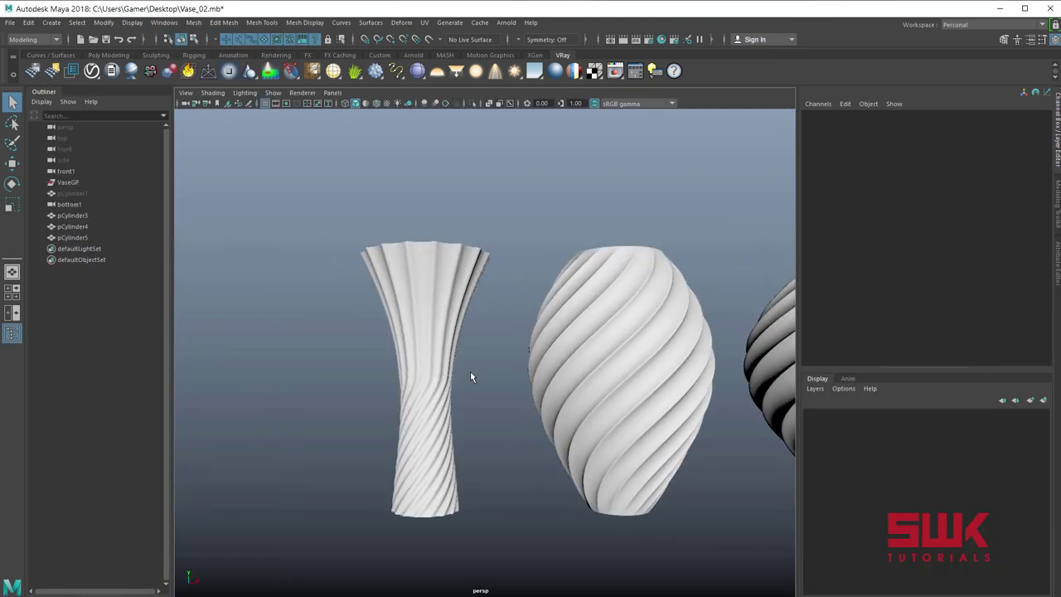
alt+right_drag(470, 372, 534, 414)
click(418, 359)
alt+middle_drag(454, 403, 427, 360)
click(428, 360)
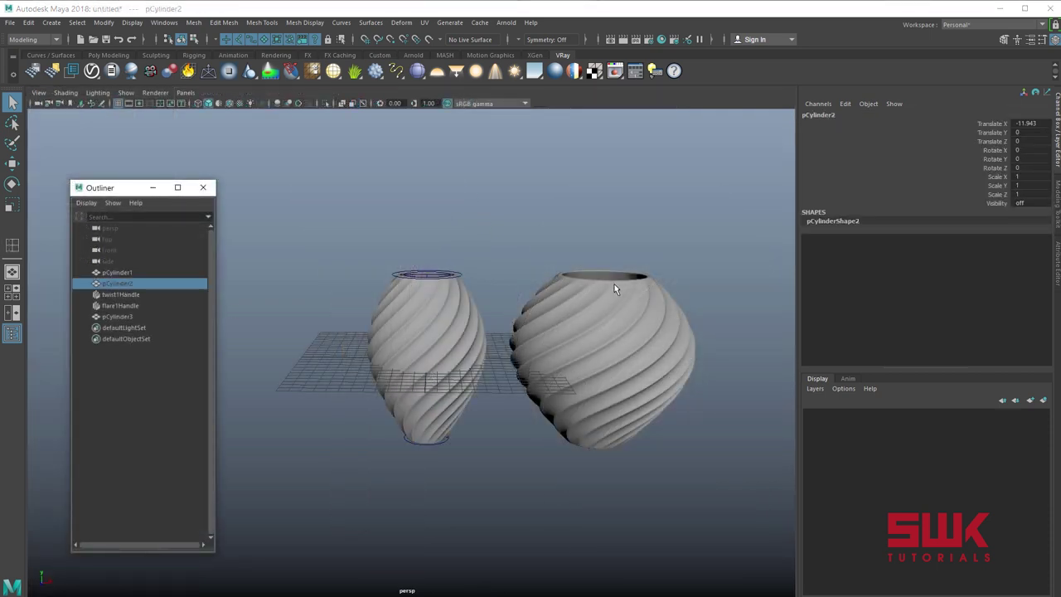
click(1020, 203)
text(1)
key(Return)
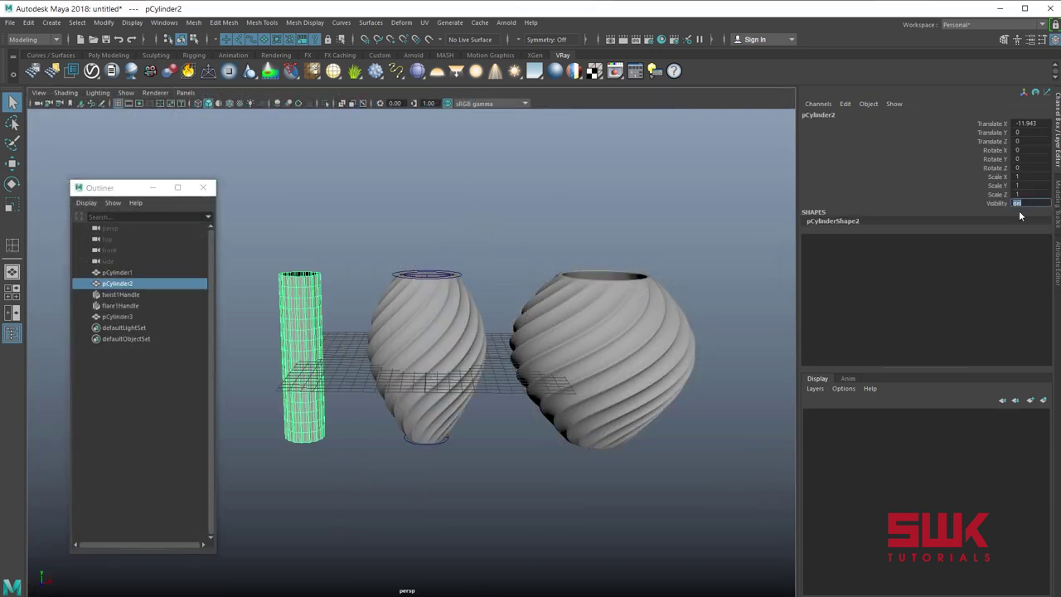
- Hide both finished vases together with their Twist and Flare handles, and close the Outliner
alt+middle_drag(456, 370, 465, 373)
drag(390, 255, 667, 455)
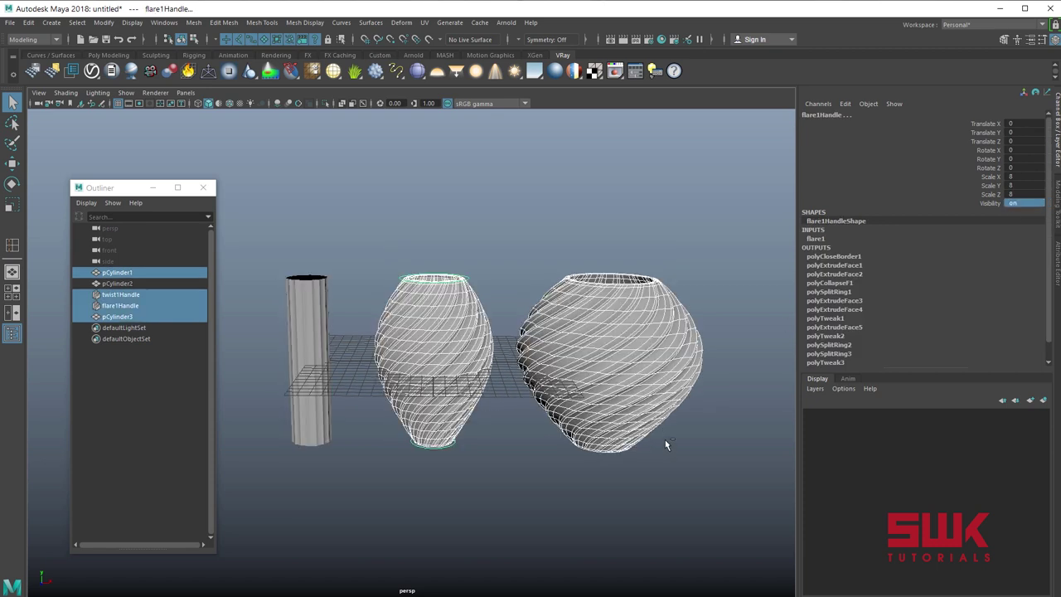
key(ctrl+h)
click(203, 187)
- Add a Twist deformer to the ribbed cylinder and set its End Angle to -180
click(307, 349)
scroll(348, 373, up, 5)
alt+middle_drag(394, 423, 496, 430)
click(405, 23)
mouse_move(427, 176)
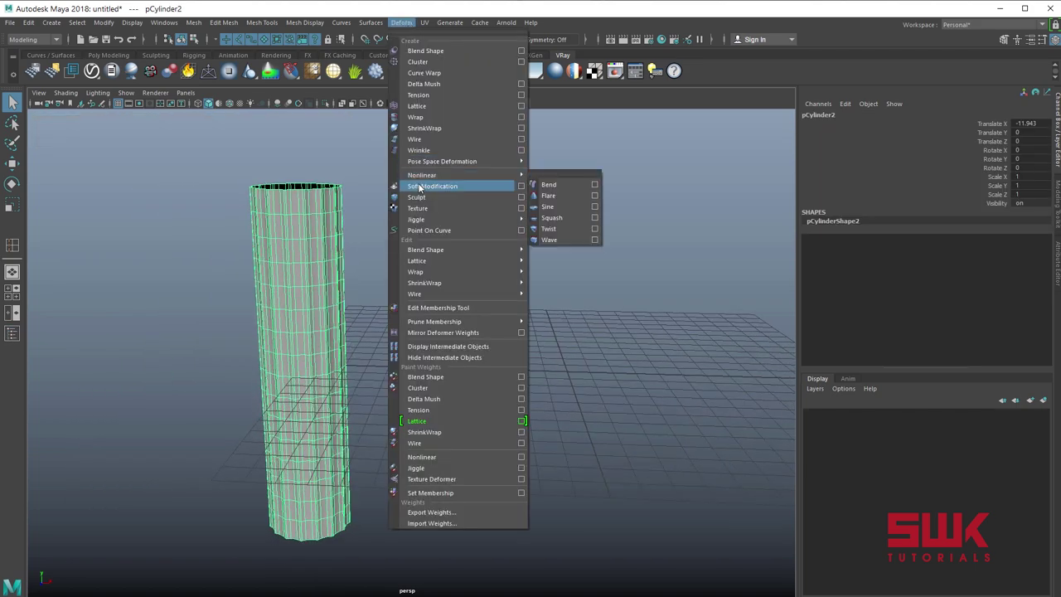
click(571, 227)
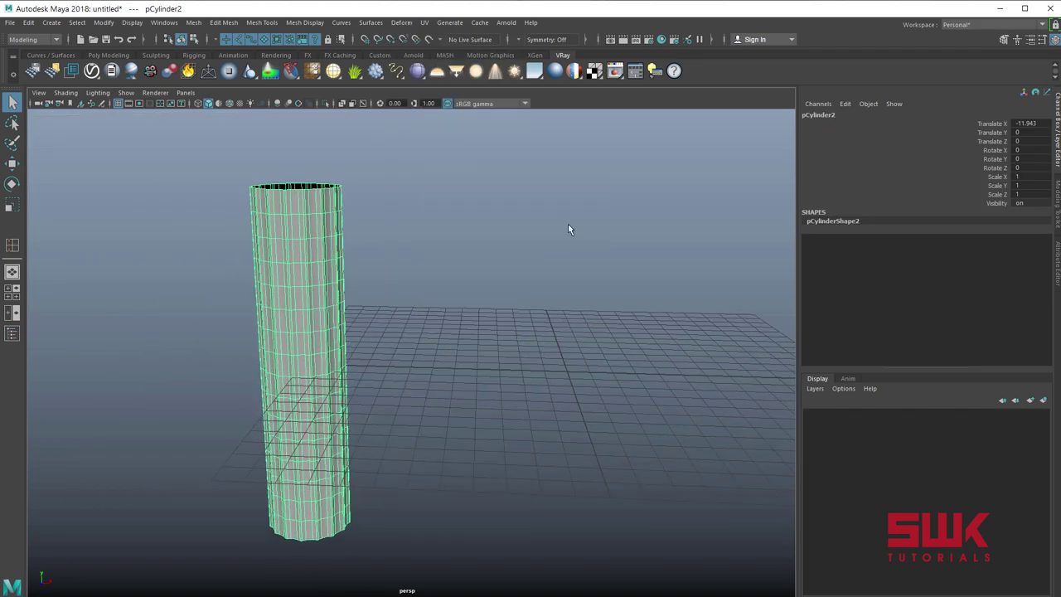
click(824, 236)
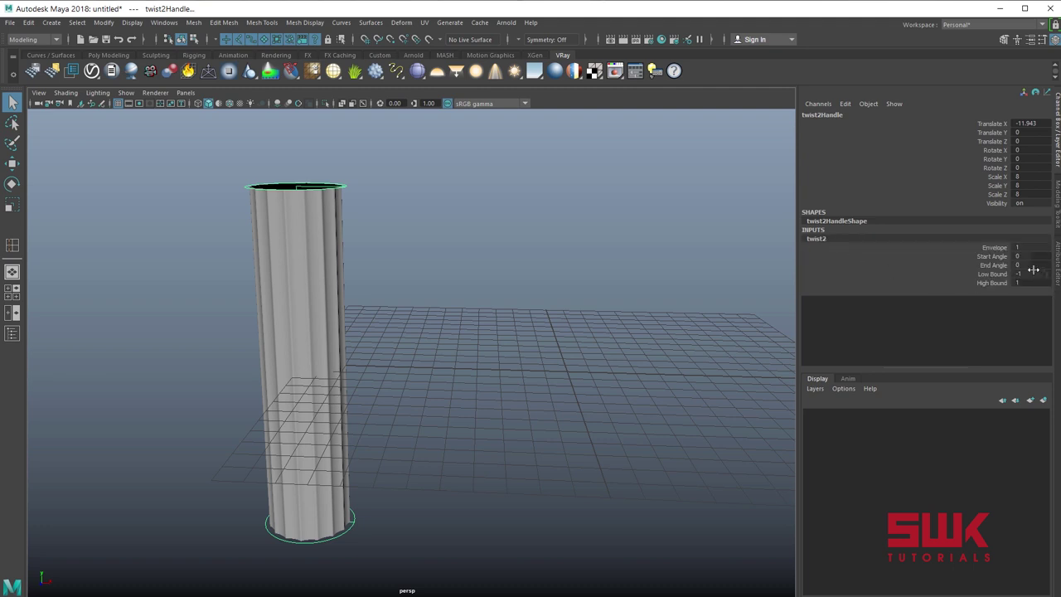
double_click(1029, 263)
text(-180)
key(Return)
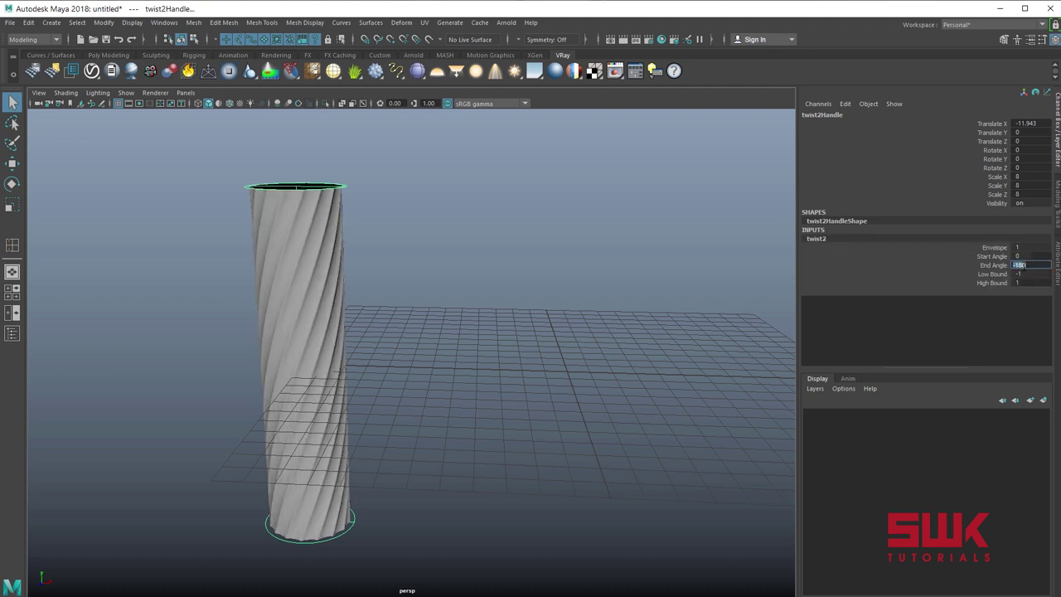
- Limit the twist to the lower half of the cylinder by setting the Twist deformer's High Bound to 0
alt+drag(494, 397, 530, 379)
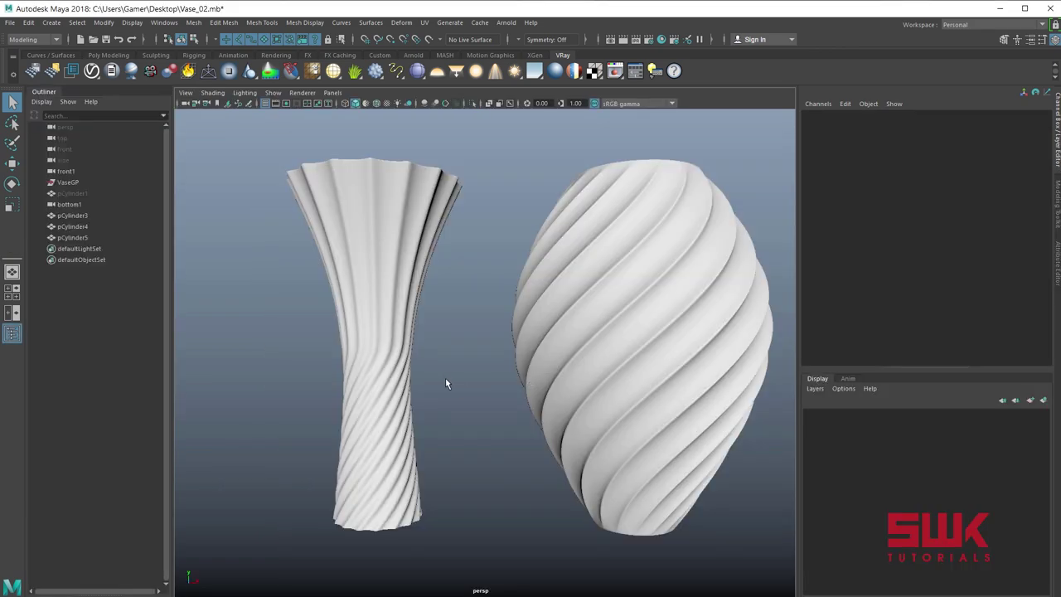
alt+middle_drag(445, 378, 462, 384)
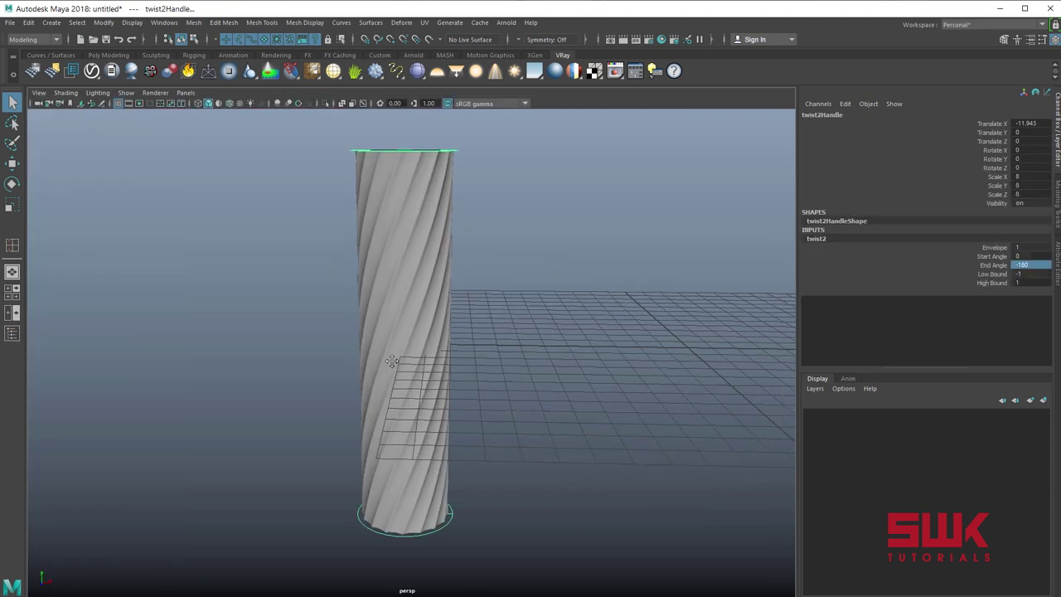
alt+drag(634, 356, 594, 355)
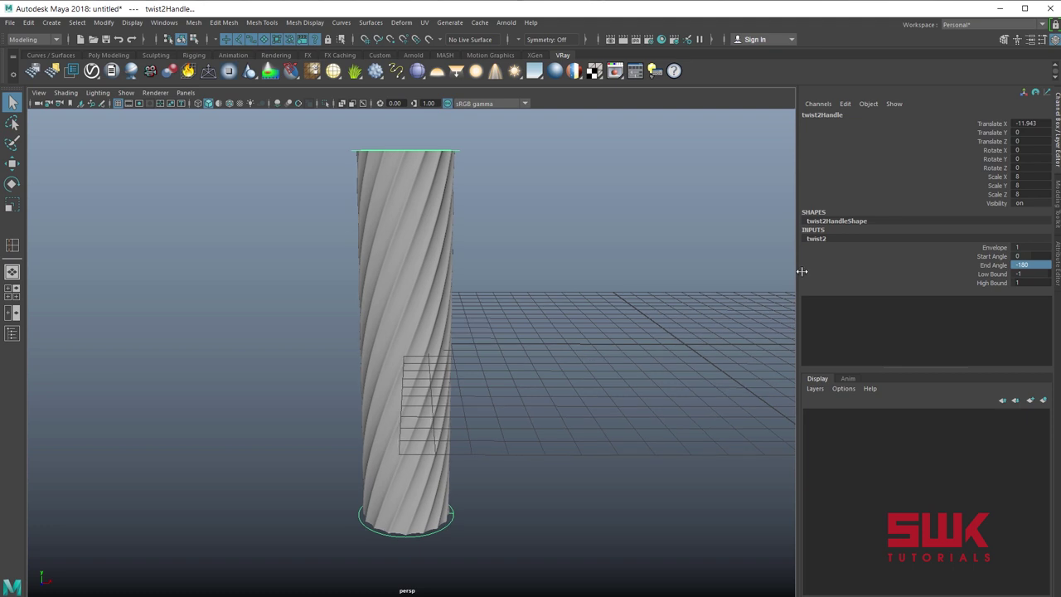
click(401, 22)
mouse_move(443, 189)
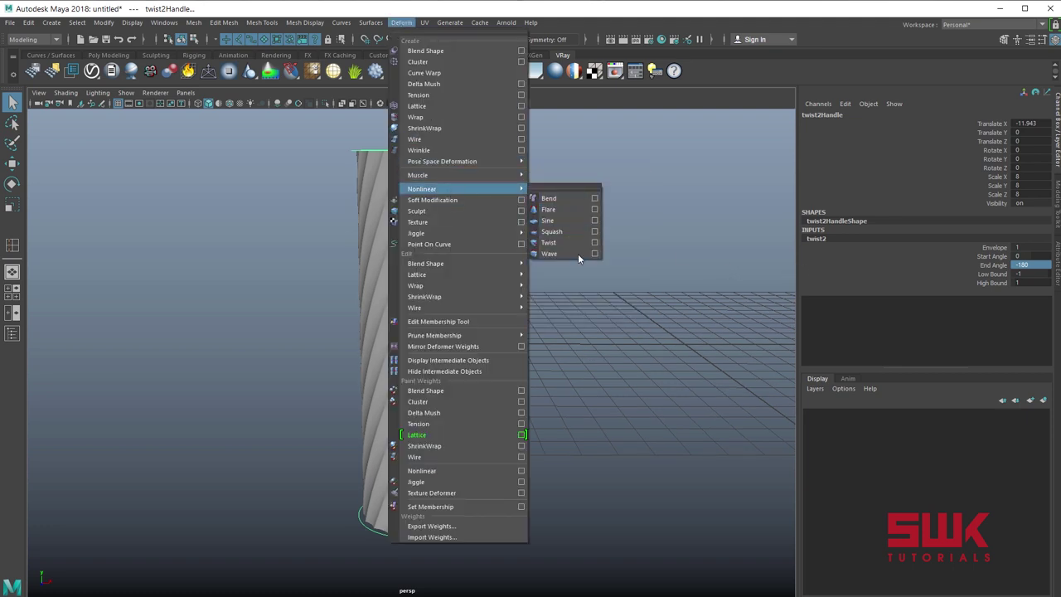
click(578, 254)
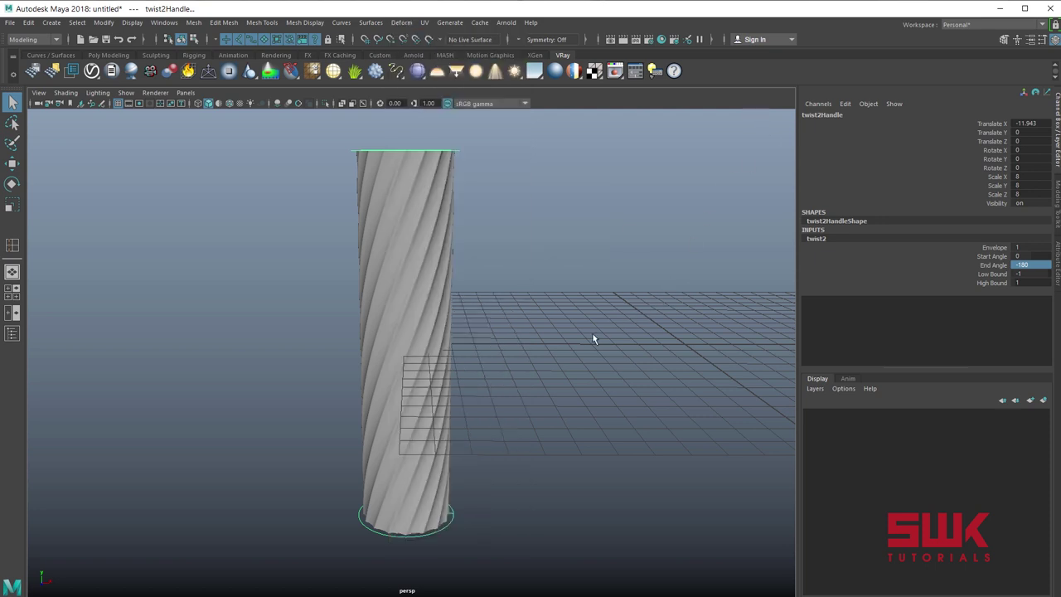
alt+drag(593, 339, 592, 334)
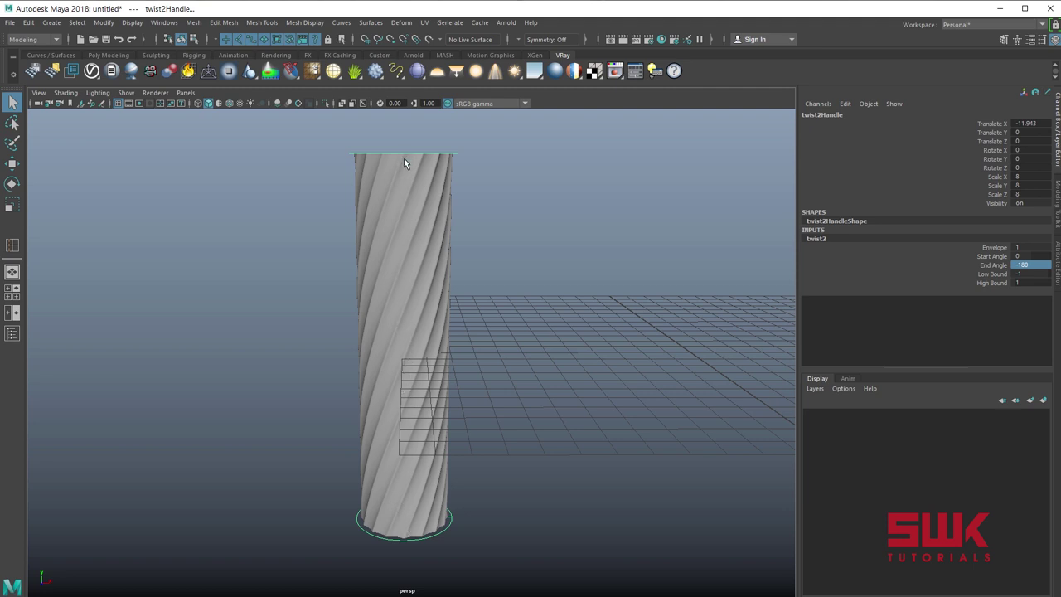
double_click(1026, 282)
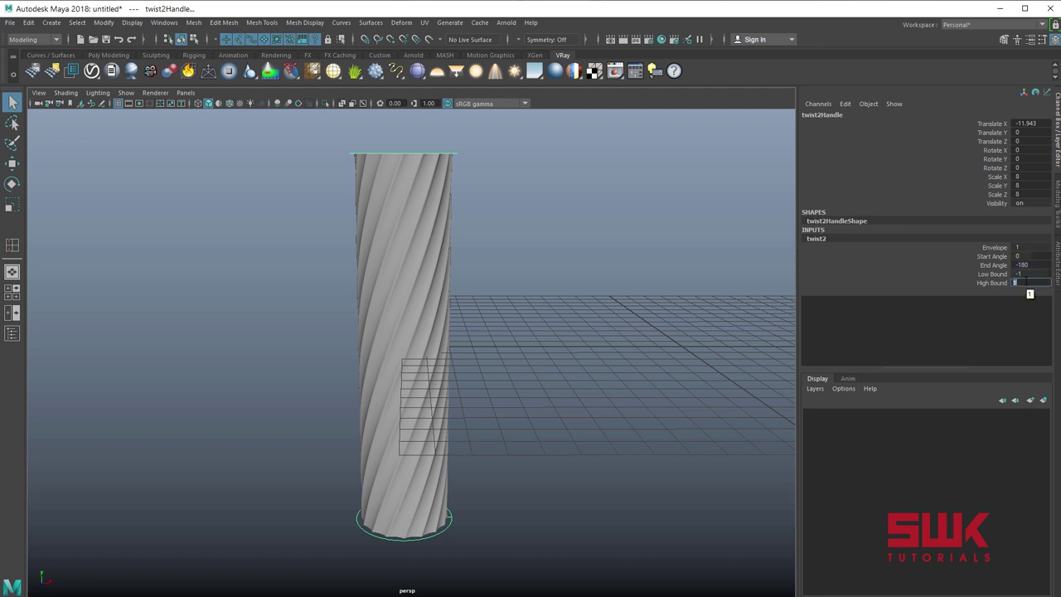
key(Return)
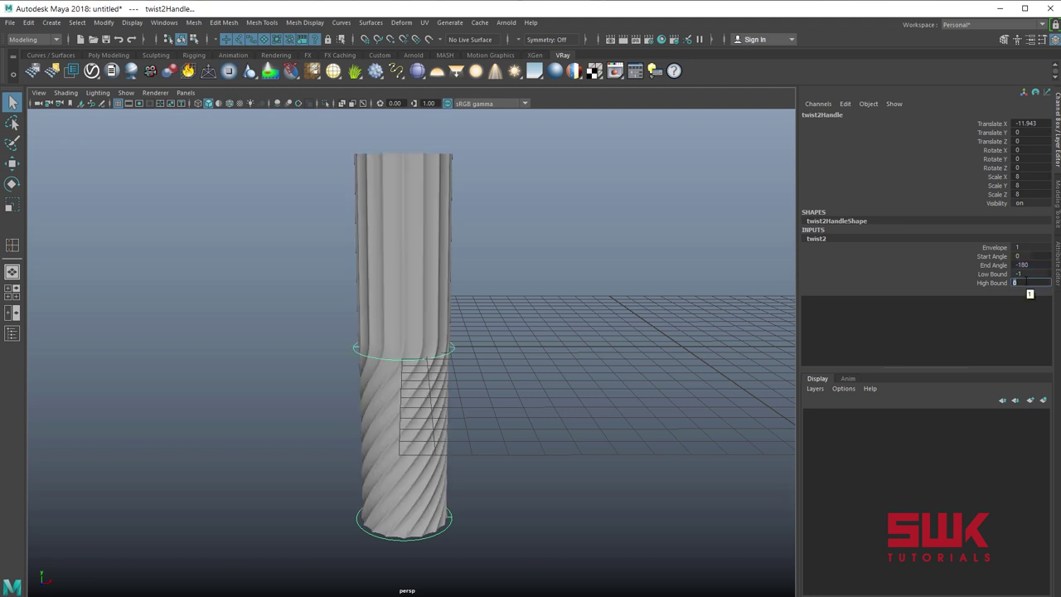
- Add a Flare deformer to the half-twisted cylinder and set its End Flare X and End Flare Z to 2
alt+drag(743, 350, 642, 362)
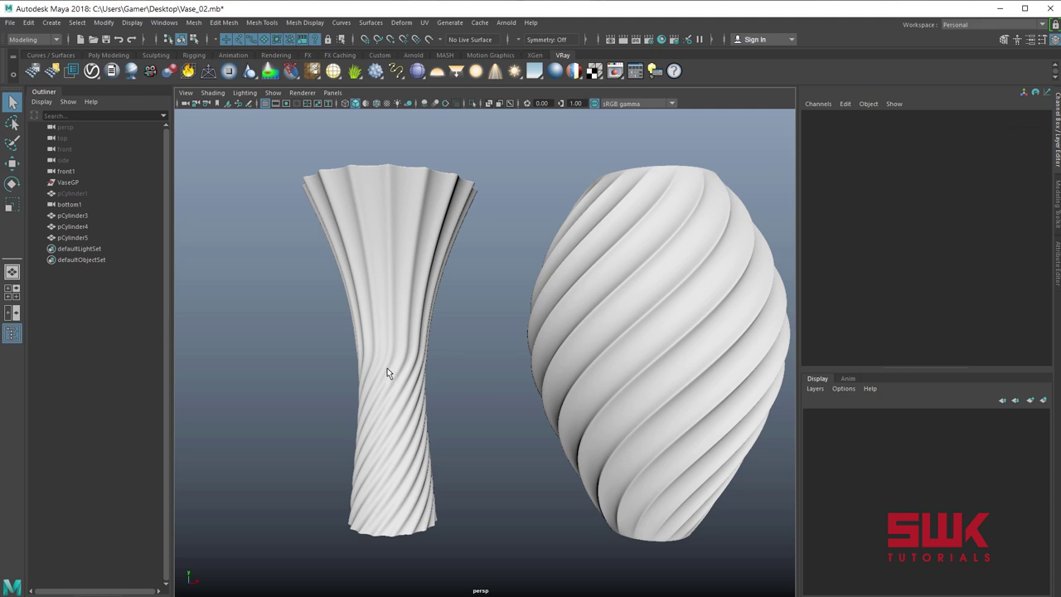
alt+drag(390, 195, 423, 222)
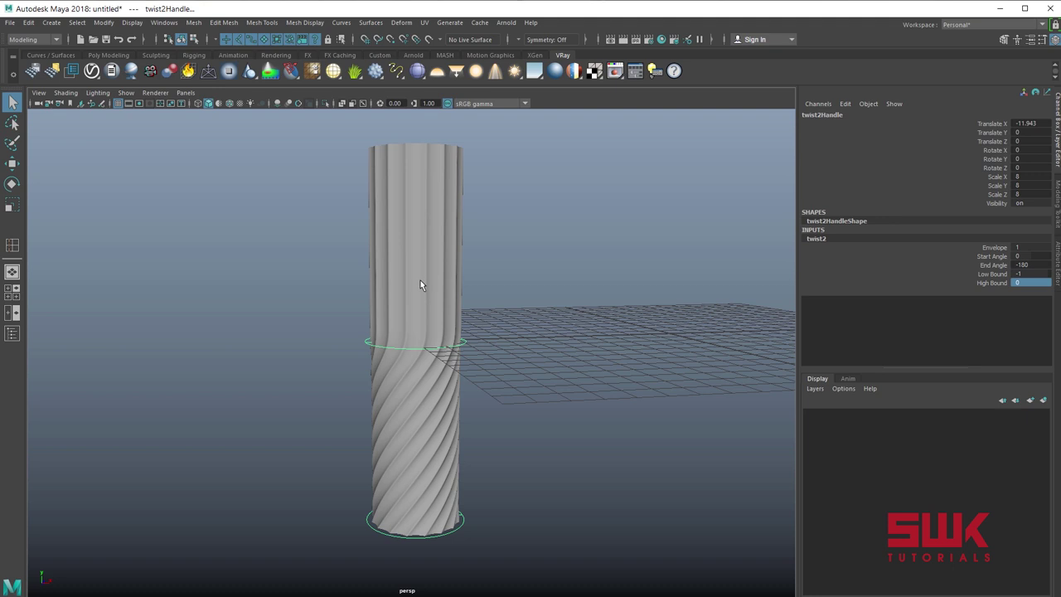
click(420, 286)
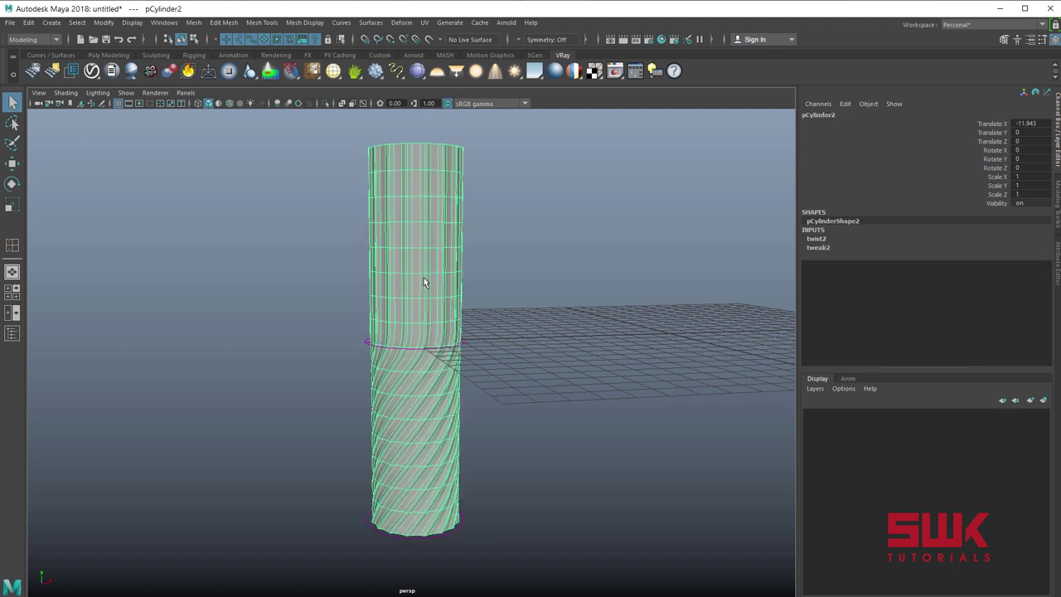
click(401, 22)
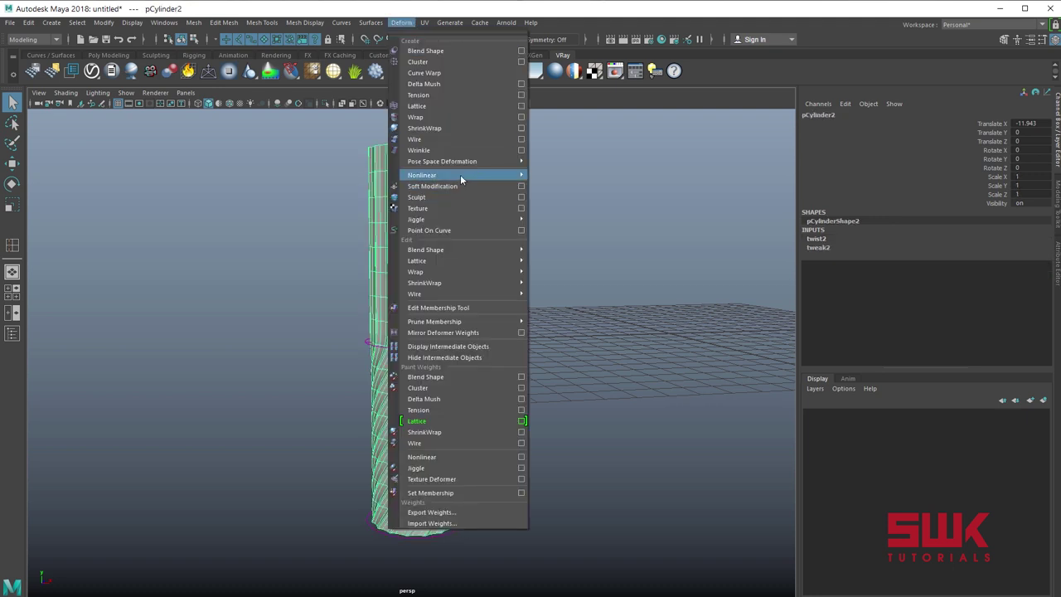
mouse_move(462, 175)
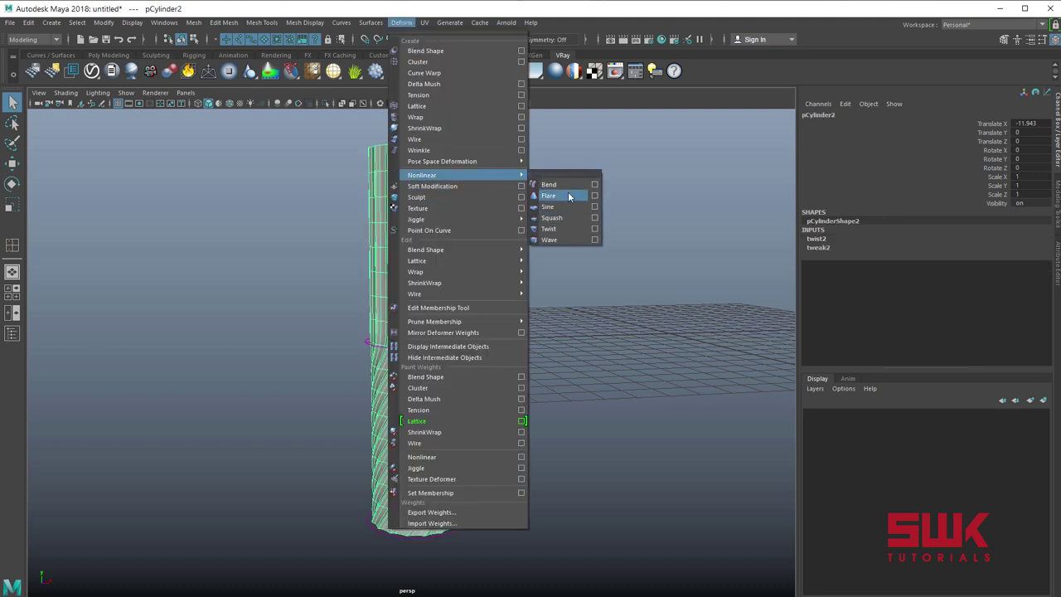
click(568, 194)
alt+drag(569, 223, 716, 246)
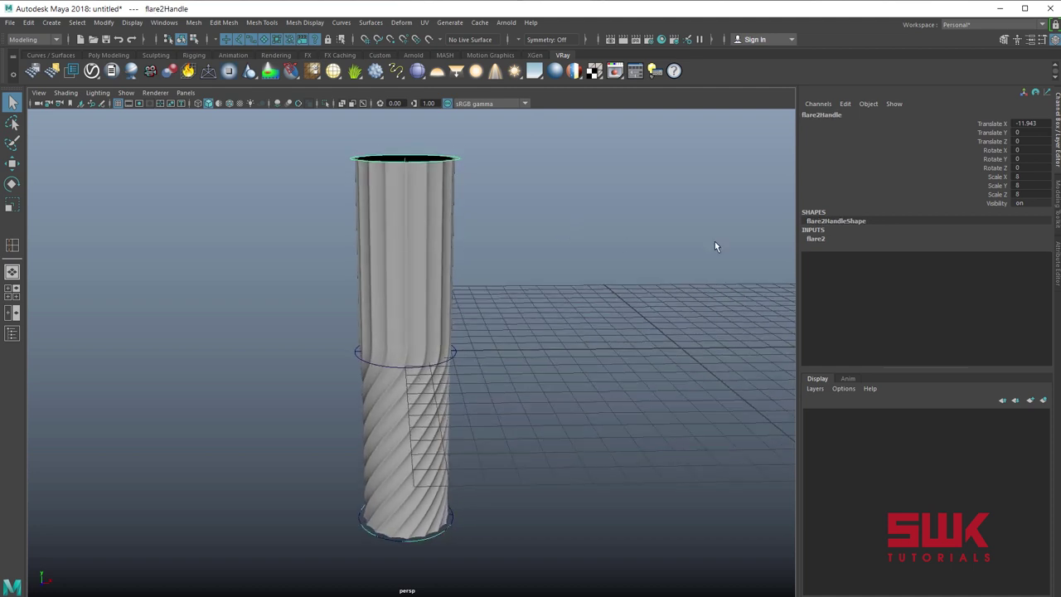
click(810, 240)
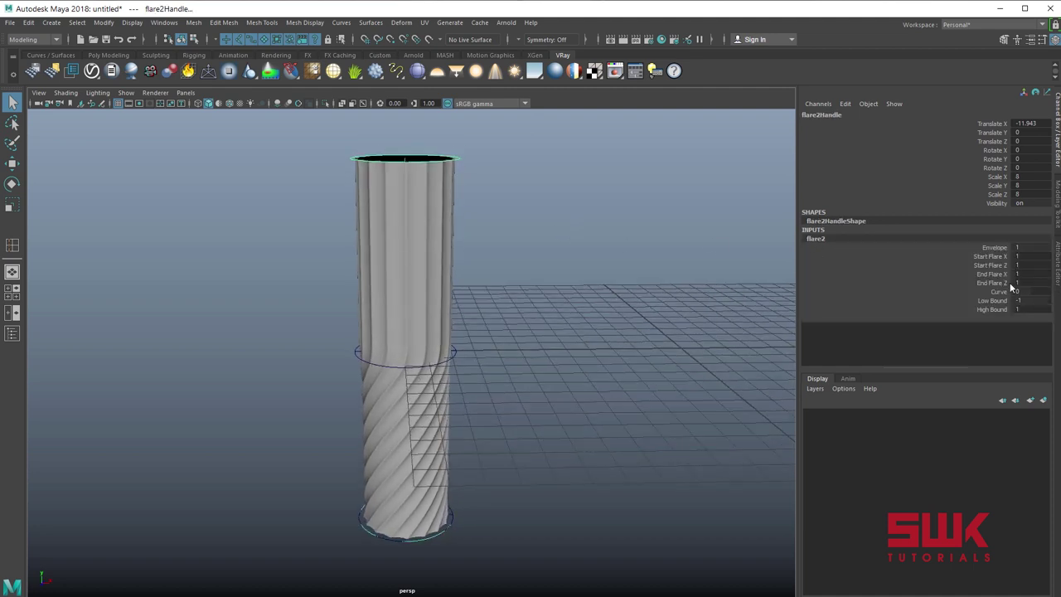
drag(997, 277, 996, 286)
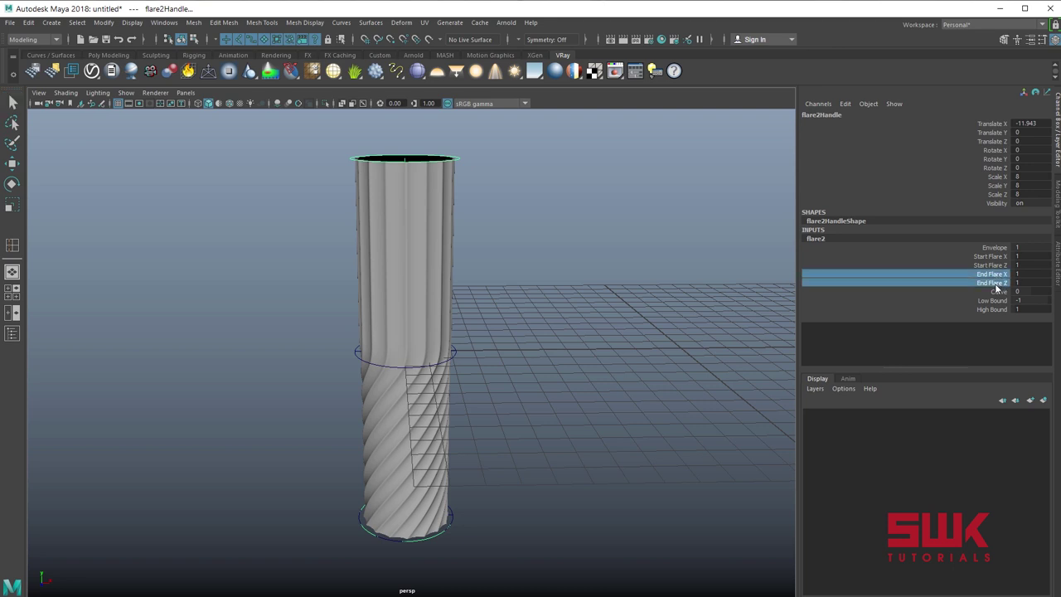
middle_drag(594, 357, 593, 330)
- Curve the cylinder's profile inward by setting the Flare deformer's Curve to -0.5
alt+drag(594, 329, 593, 330)
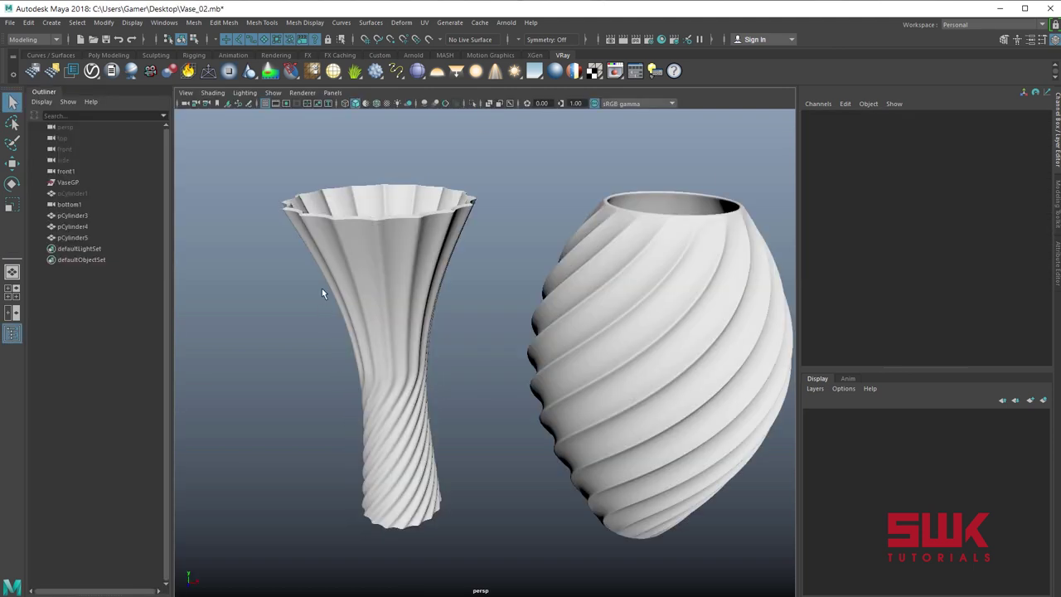
alt+drag(322, 287, 337, 240)
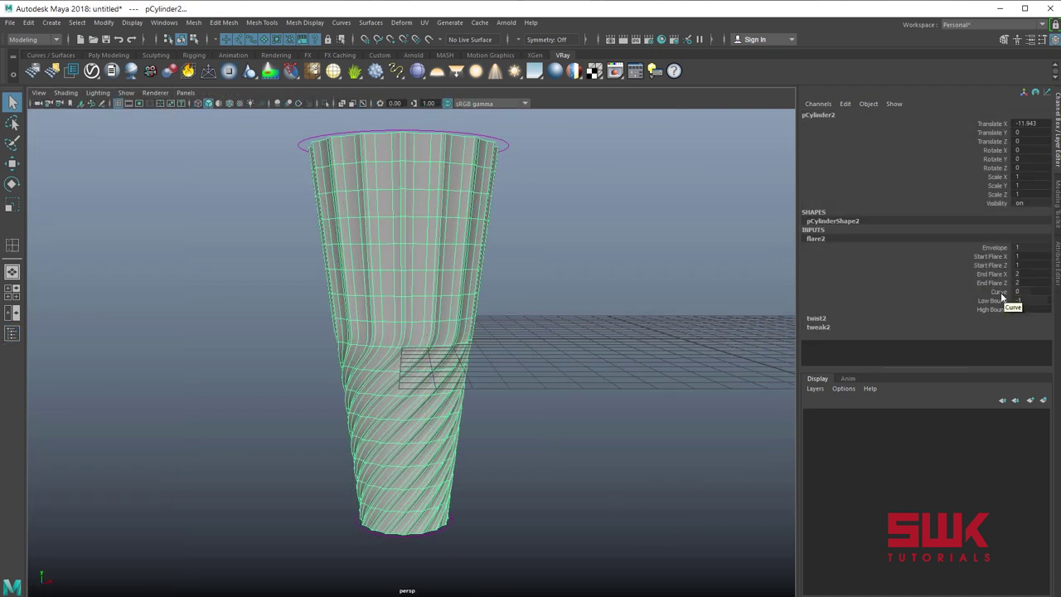
click(999, 292)
middle_drag(683, 337, 679, 329)
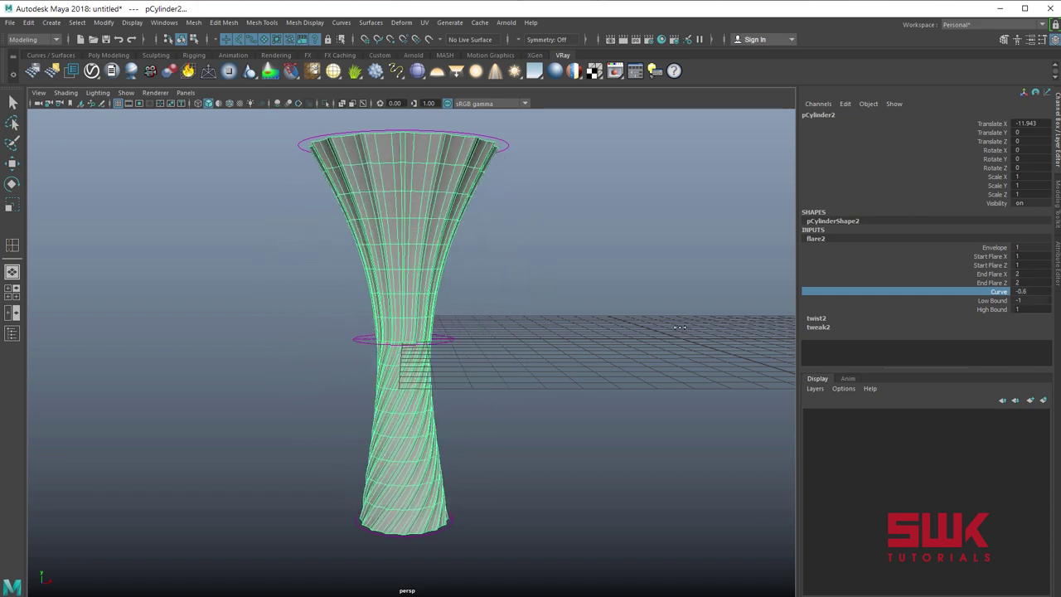
double_click(1022, 291)
text(-0.5)
key(Return)
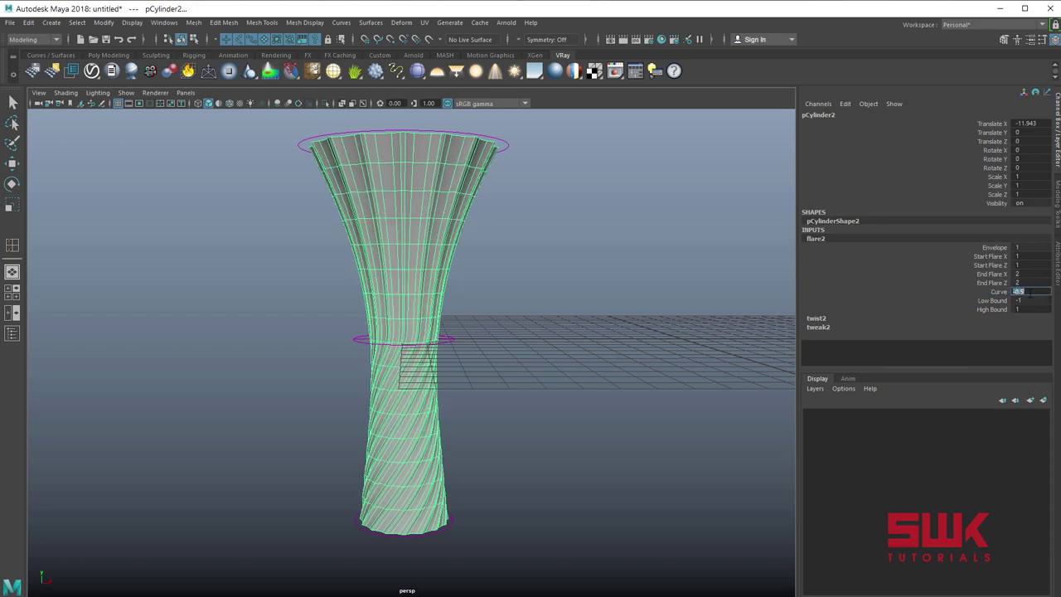
- Select the flared cylinder and examine its open rim and the transition from straight to twisted ribs
click(560, 330)
alt+drag(559, 332, 578, 357)
click(434, 267)
alt+right_drag(422, 249, 500, 302)
alt+middle_drag(482, 301, 475, 320)
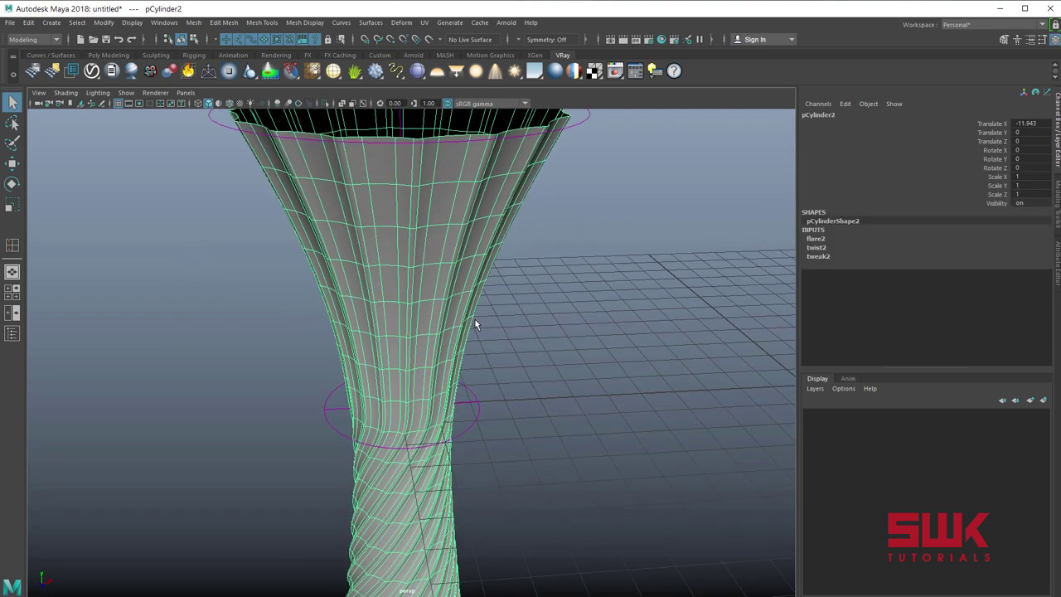
alt+right_drag(462, 309, 345, 295)
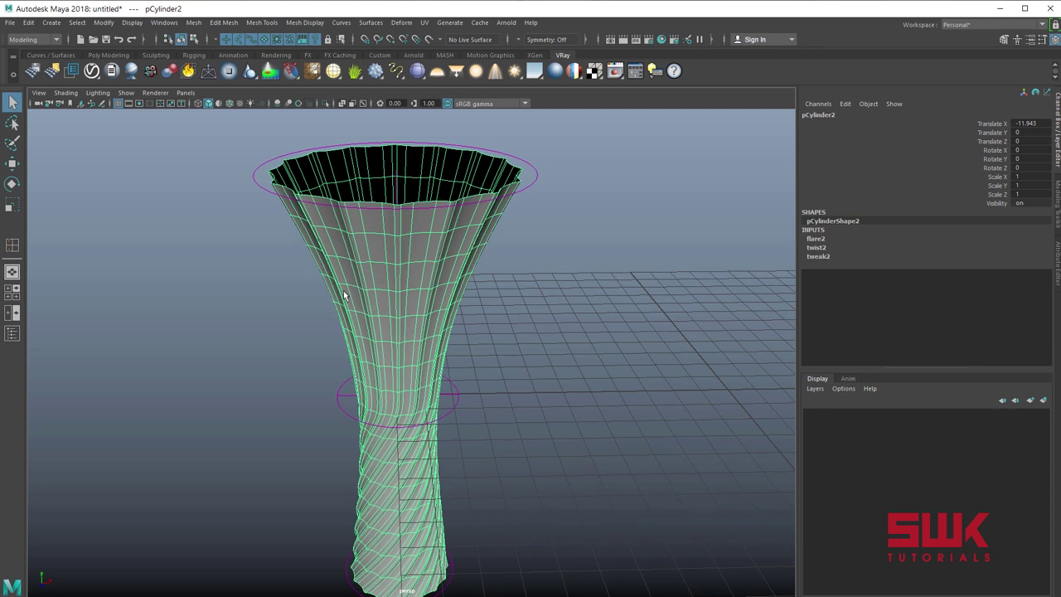
- Delete the construction history of the flared, half-twisted cylinder
click(28, 22)
mouse_move(99, 153)
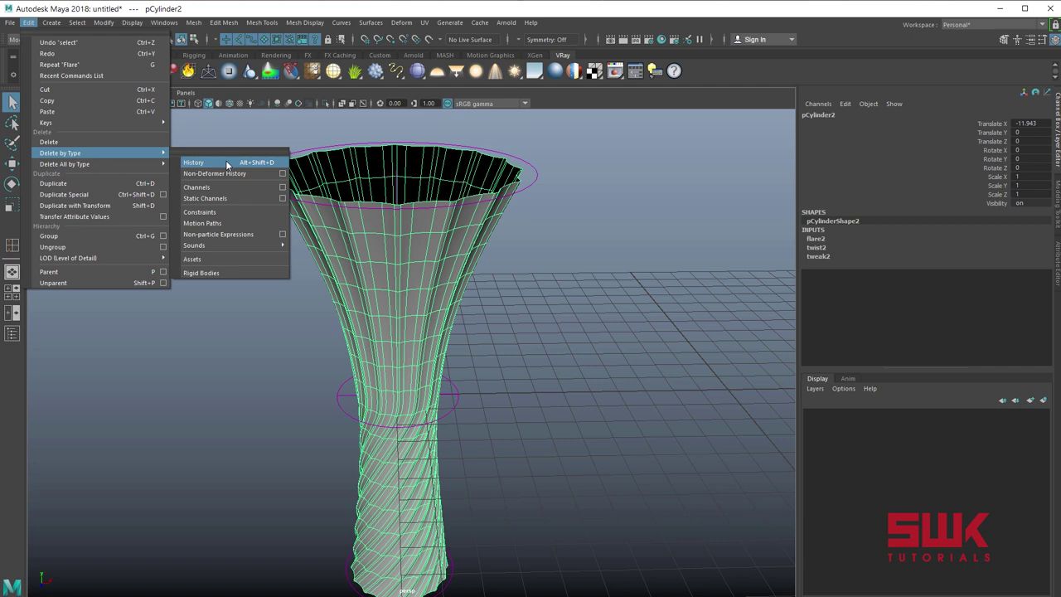
click(225, 161)
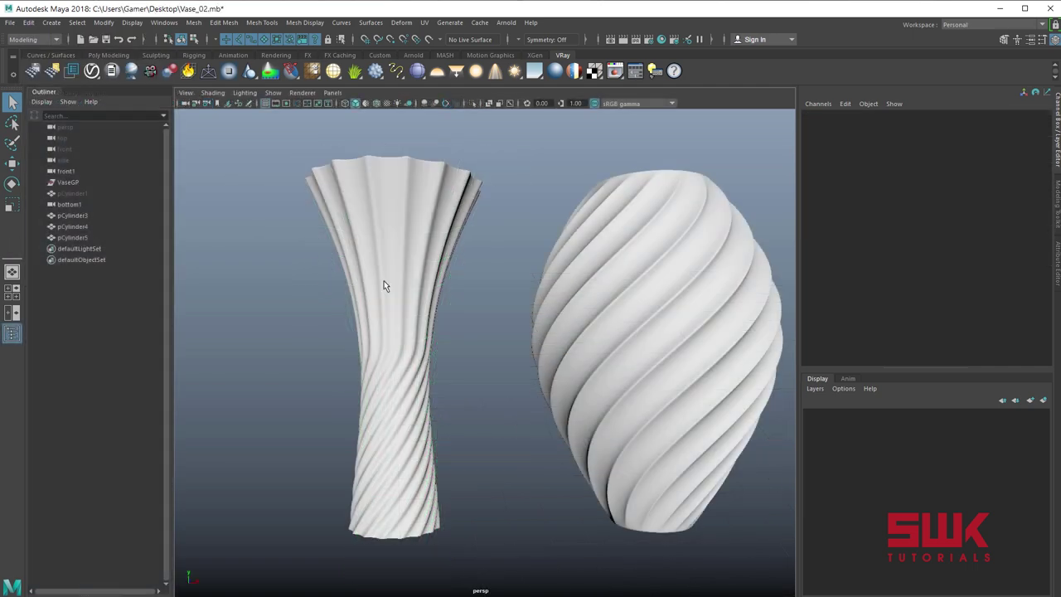
- Examine the finished flared reference vase, especially its wall thickness, rim and rib transition
scroll(384, 280, up, 5)
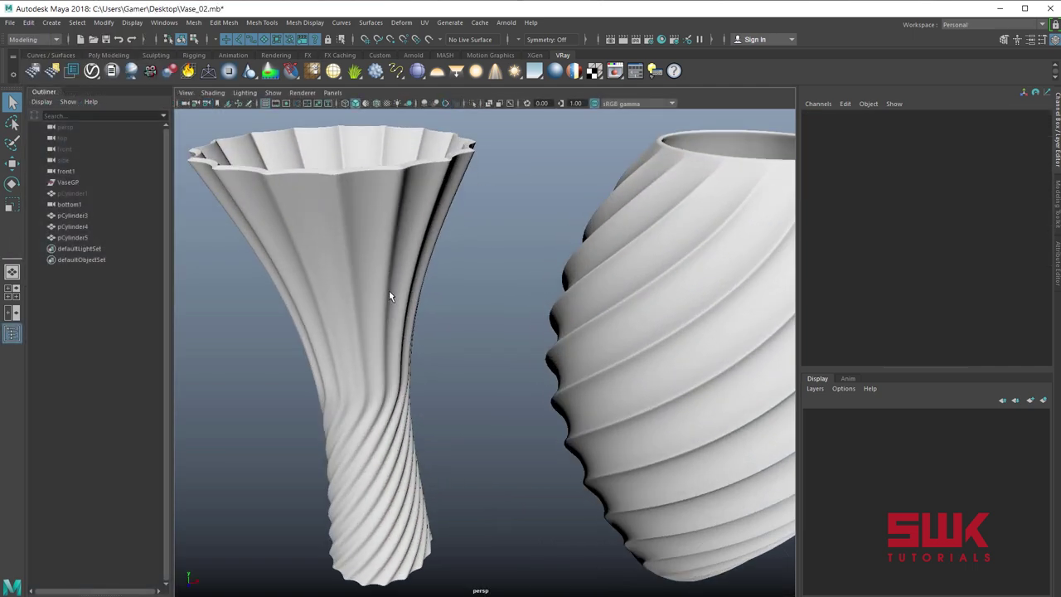
scroll(383, 291, up, 5)
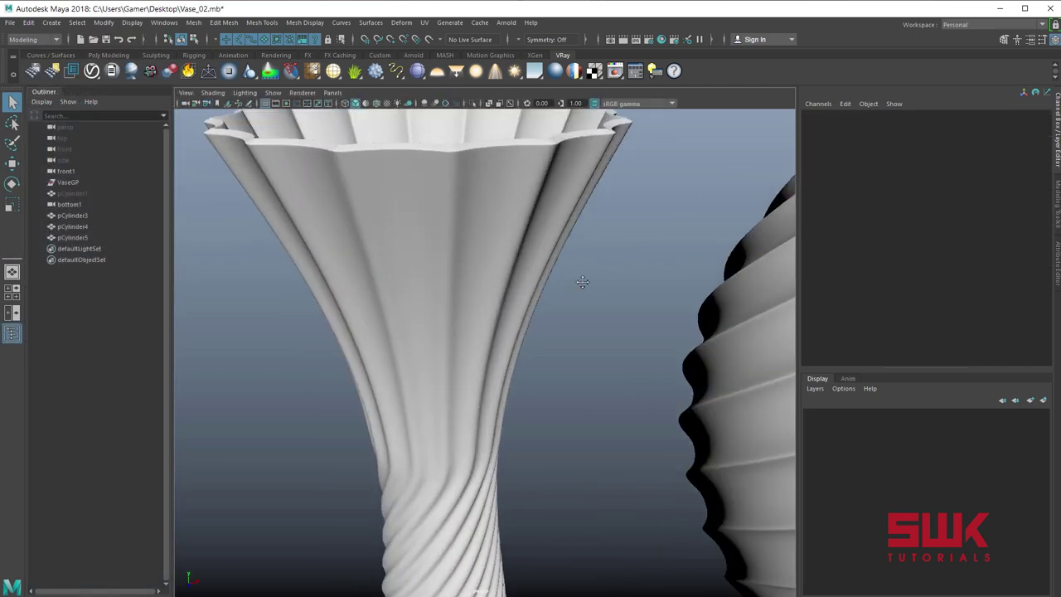
alt+middle_drag(583, 282, 475, 303)
alt+middle_drag(509, 259, 604, 293)
scroll(514, 294, down, 3)
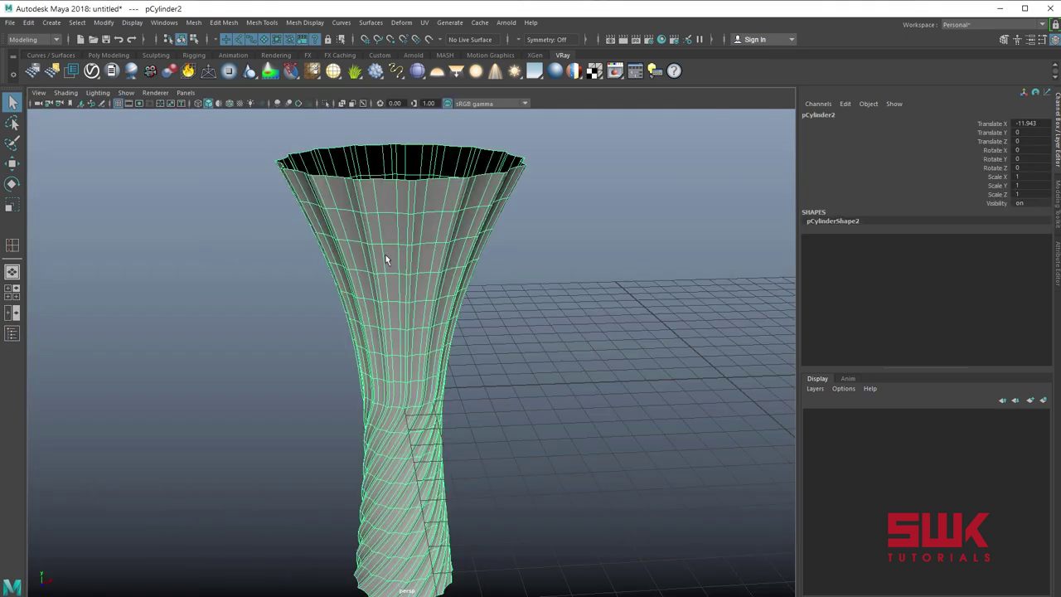
- Extrude all faces of the flared cylinder with a Local Translate Z of 0.362 to thicken its wall
alt+drag(384, 313, 354, 211)
click(267, 24)
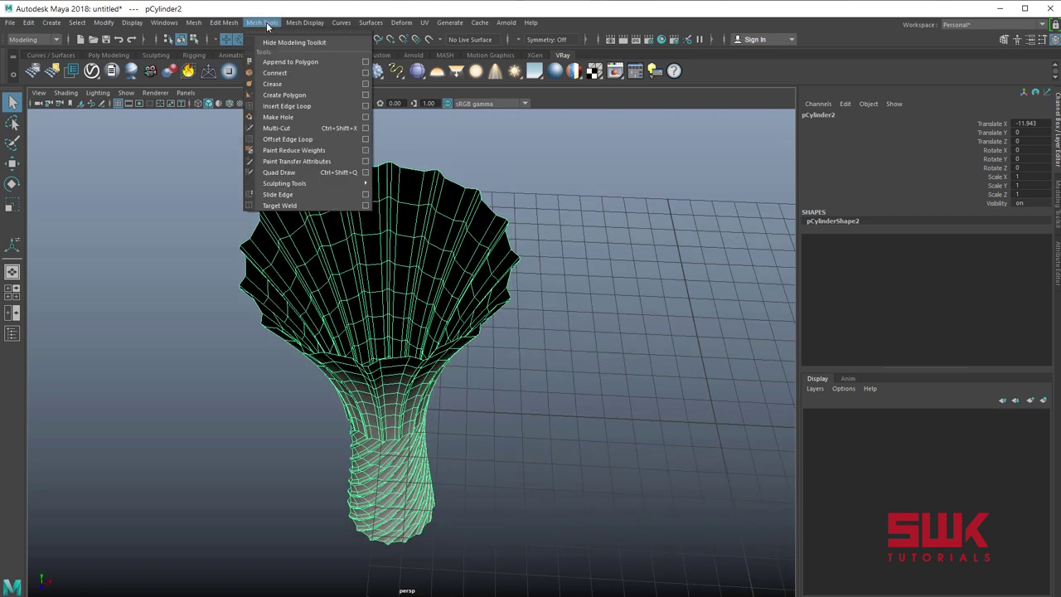
mouse_move(235, 22)
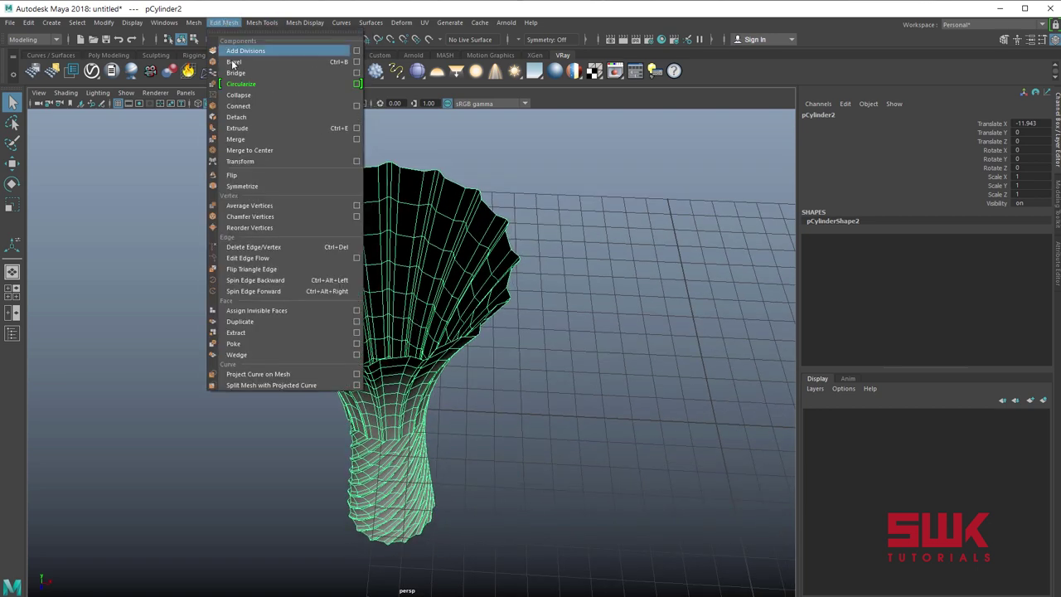
click(249, 127)
drag(463, 476, 416, 367)
key(space)
alt+middle_drag(294, 449, 441, 366)
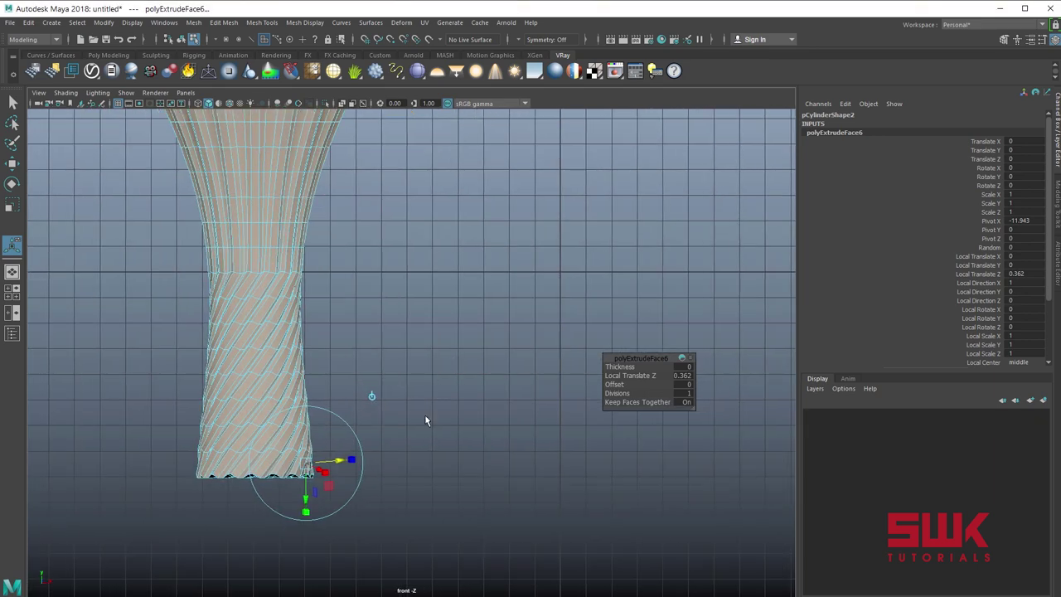
- Flatten the vertices along the cylinder's bottom edge onto one level by scaling them vertically in the front view
key(q)
alt+middle_drag(342, 450, 495, 356)
scroll(493, 355, up, 5)
right_drag(450, 365, 398, 364)
drag(225, 416, 573, 466)
key(r)
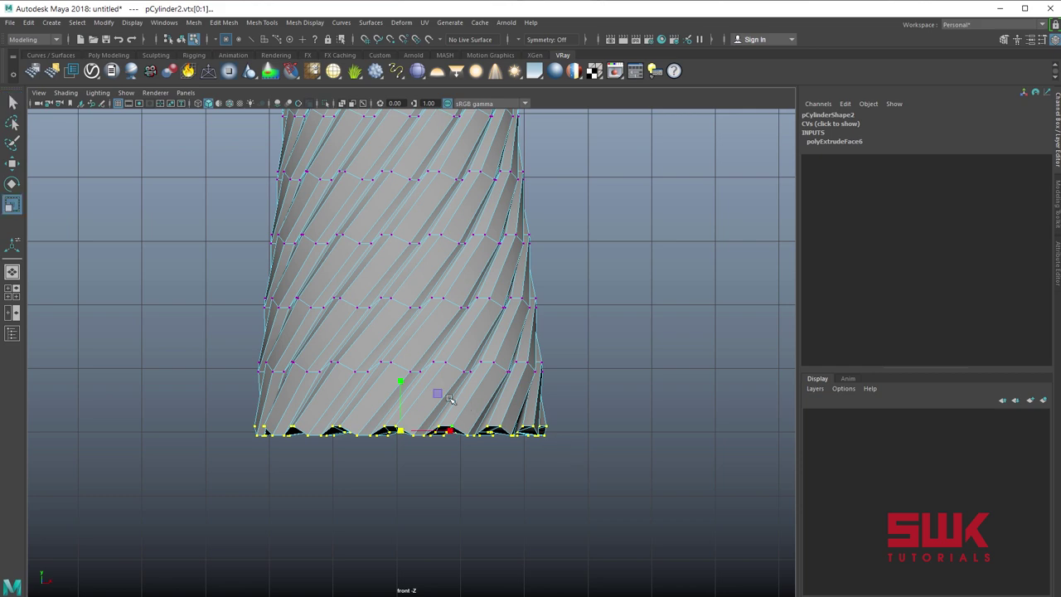
drag(401, 386, 393, 560)
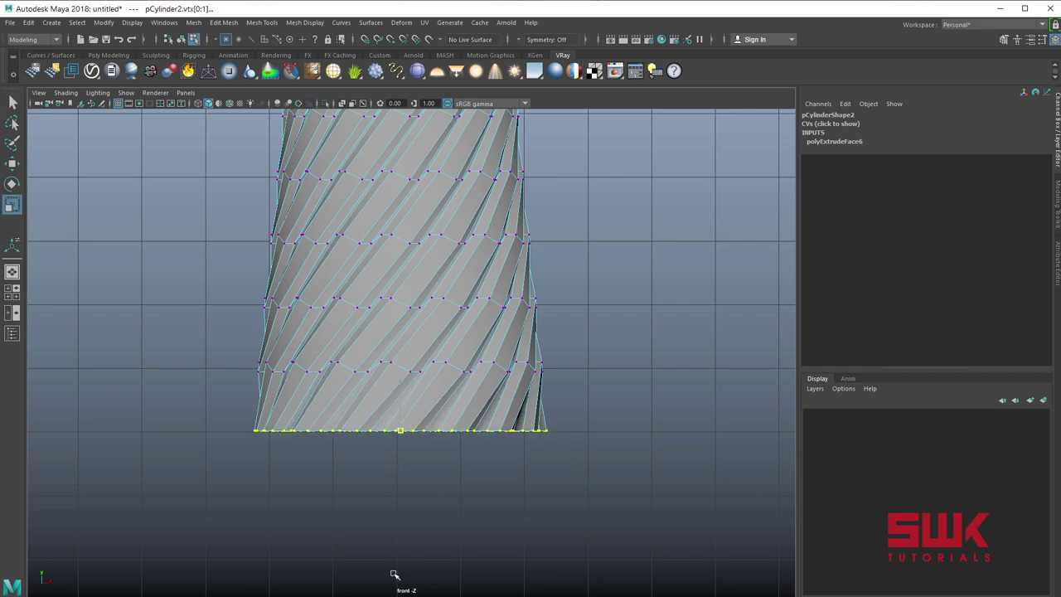
key(q)
- Delete the ring of faces joining the inner and outer walls at the vase's bottom
key(space)
drag(444, 431, 431, 408)
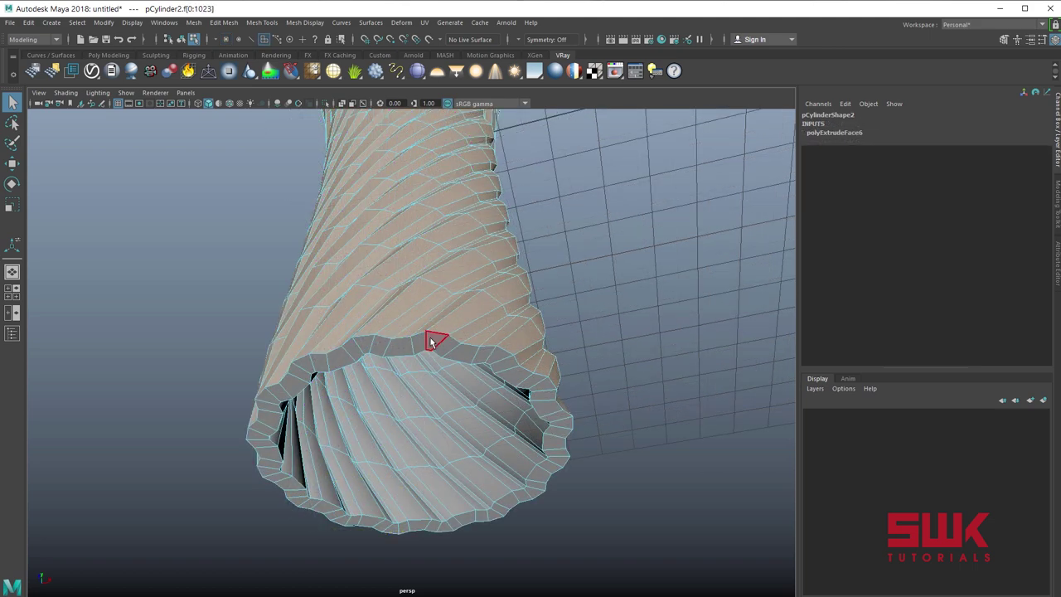
click(429, 341)
double_click(421, 344)
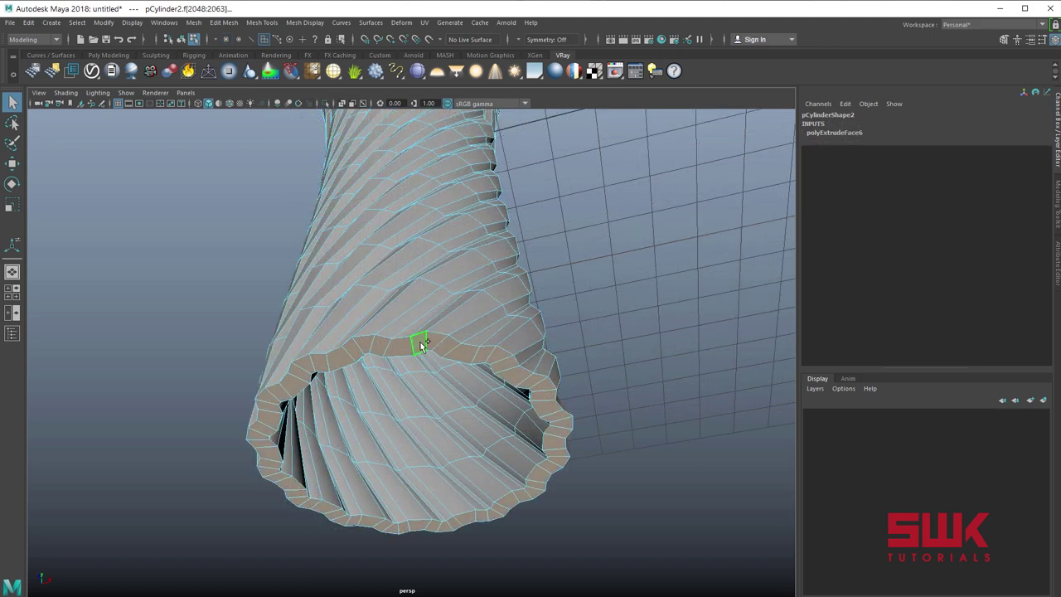
key(Delete)
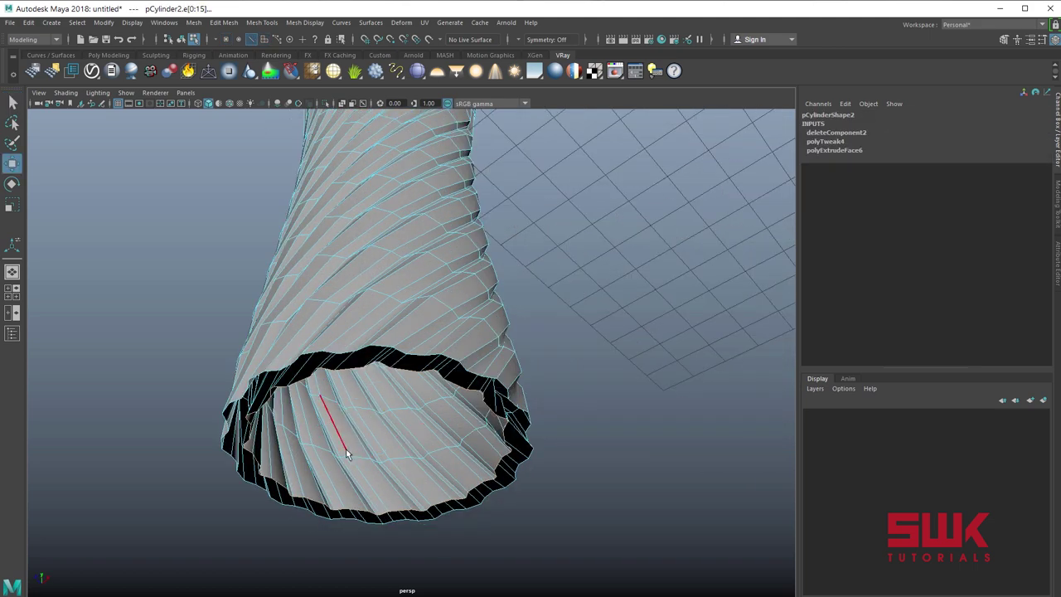
- Insert an edge loop around the inner wall just above its bottom edge
key(q)
right_drag(346, 449, 400, 434)
shift+right_click(380, 447)
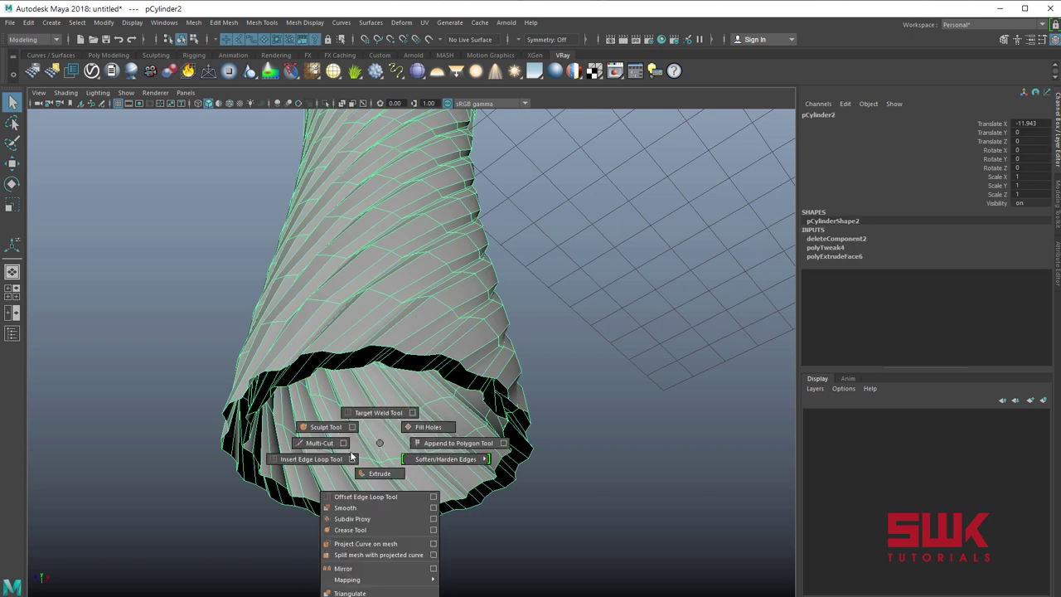
click(352, 456)
click(303, 487)
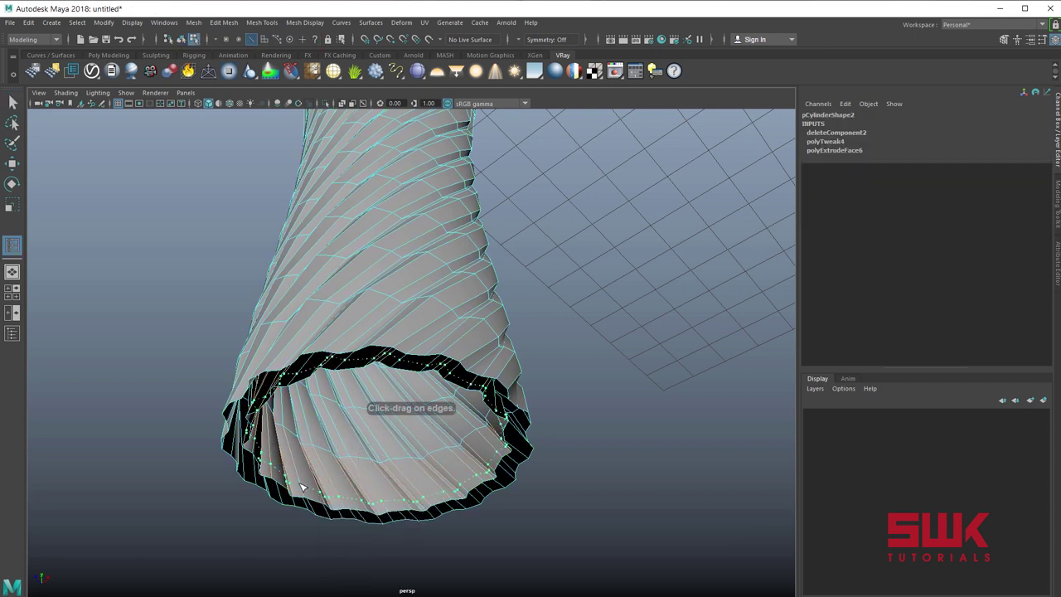
key(q)
- Delete the narrow ring of faces along the bottom of the inner wall
right_drag(304, 465, 306, 496)
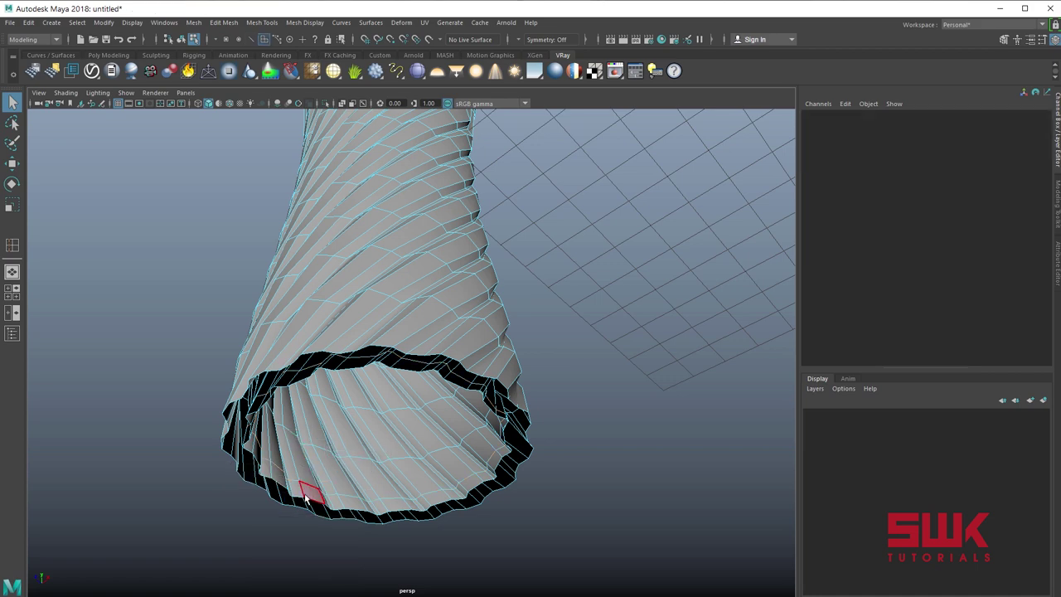
click(296, 488)
alt+middle_drag(300, 495, 388, 460)
alt+right_drag(388, 460, 504, 575)
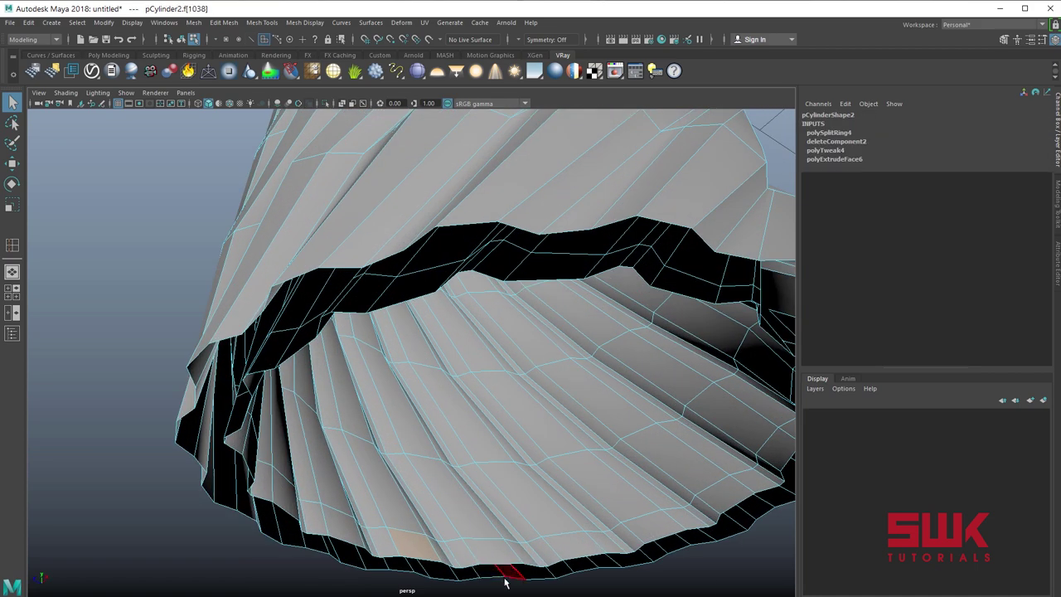
shift+double_click(461, 553)
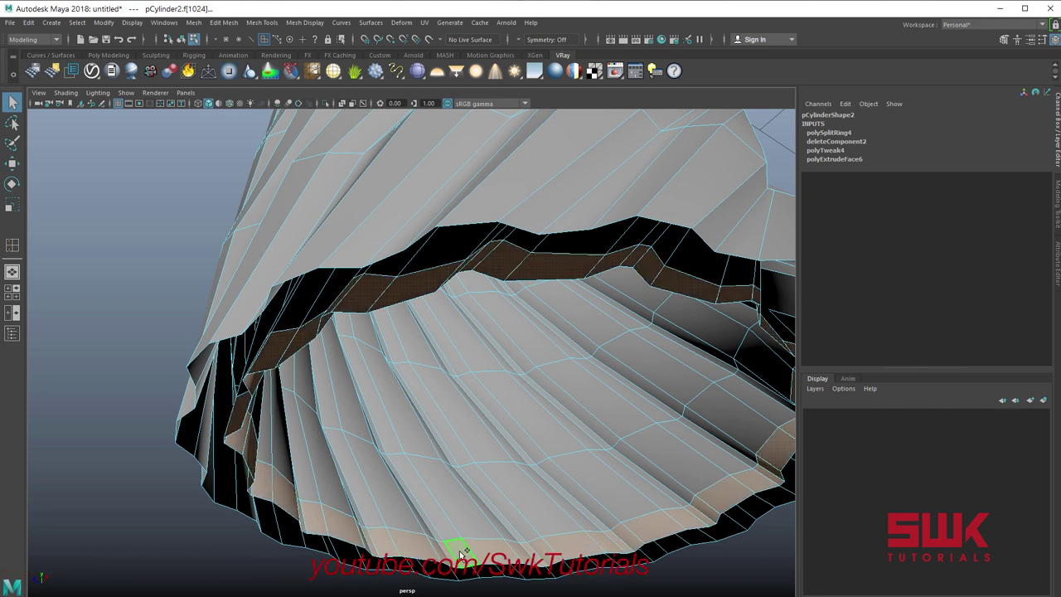
key(Delete)
- Close the open bottoms of the vase's inner and outer walls with Fill Hole
scroll(497, 415, down, 5)
key(F8)
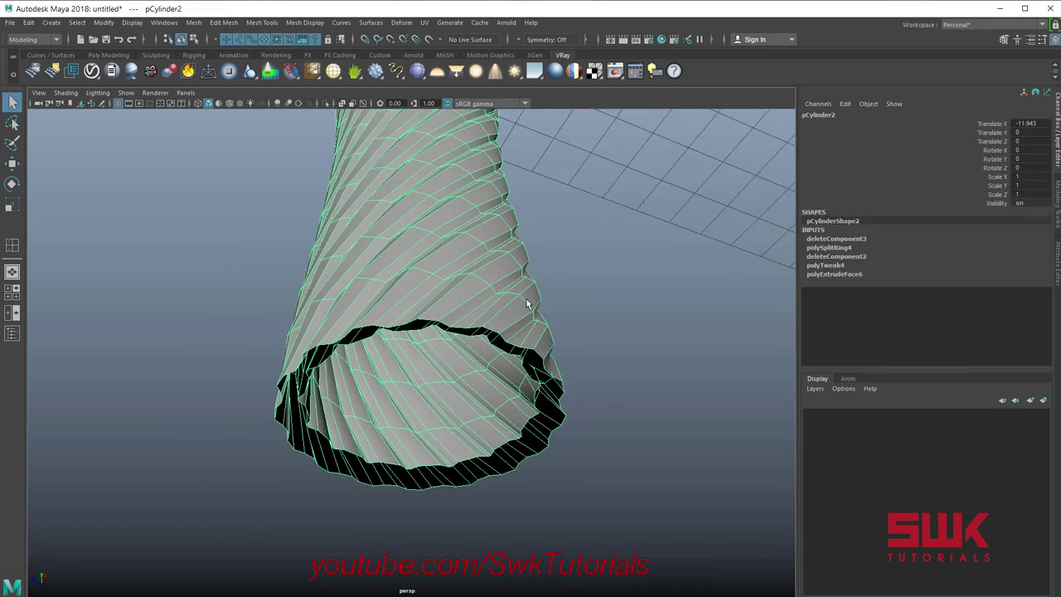
click(192, 22)
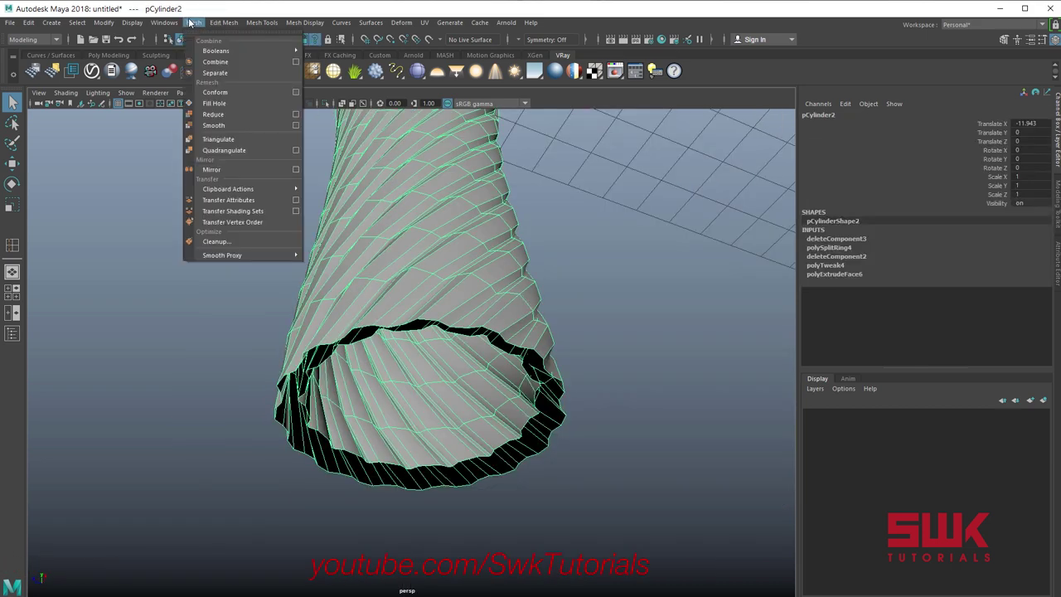
click(214, 103)
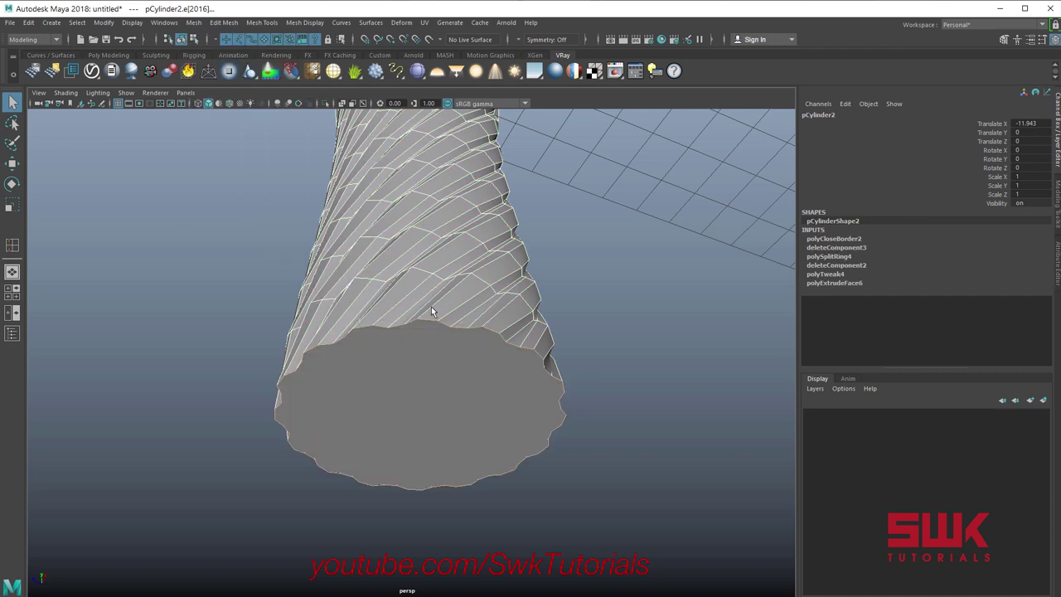
- Extrude the outer base face twice, shrinking it to a local scale of 0.733, and collapse the remaining face to its center
key(F11)
click(429, 352)
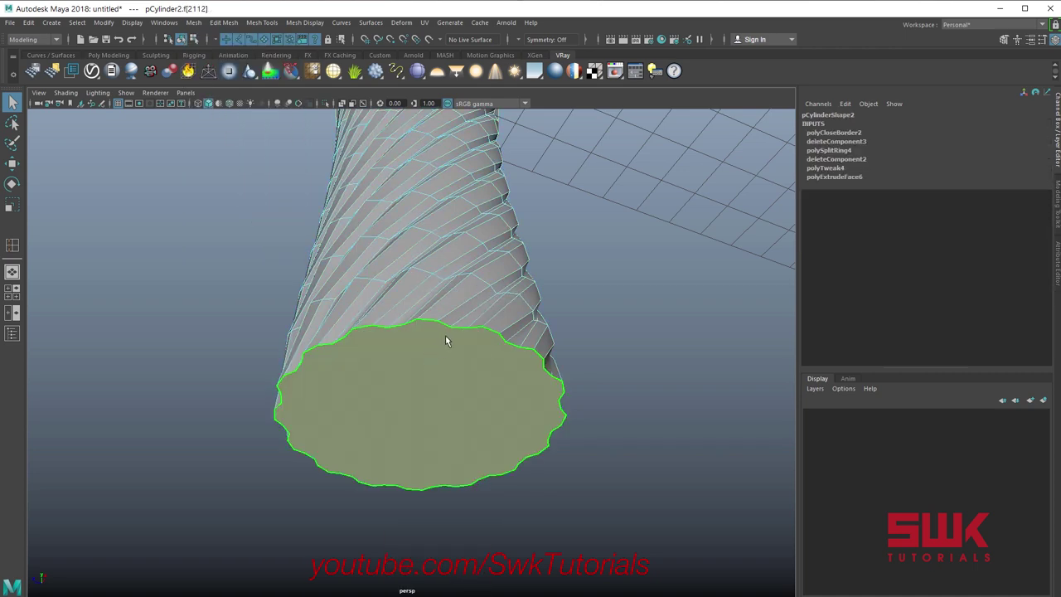
shift+right_drag(446, 336, 445, 369)
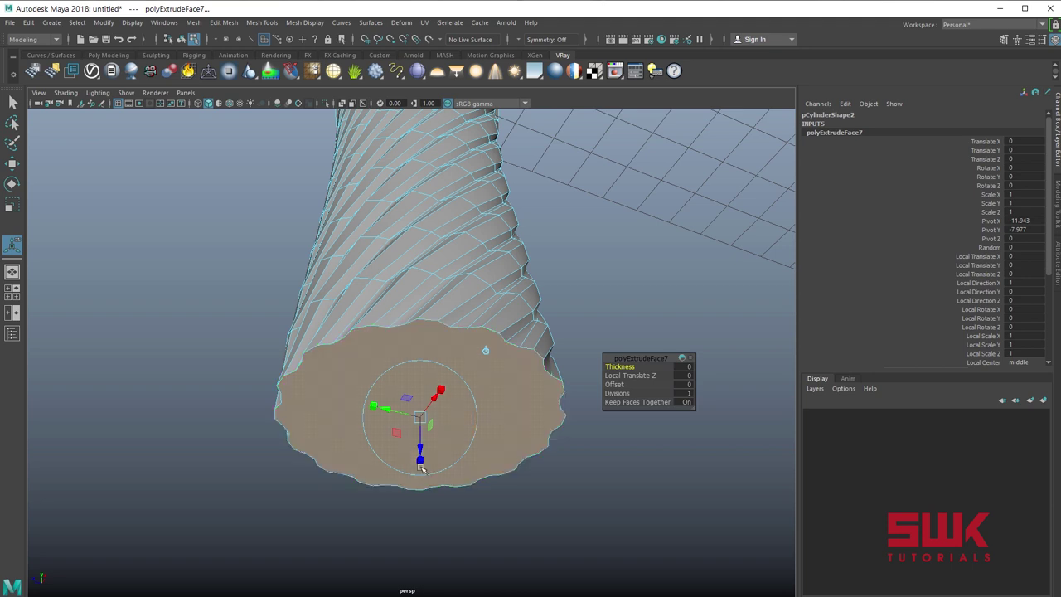
drag(422, 419, 412, 422)
key(ctrl+e)
click(223, 22)
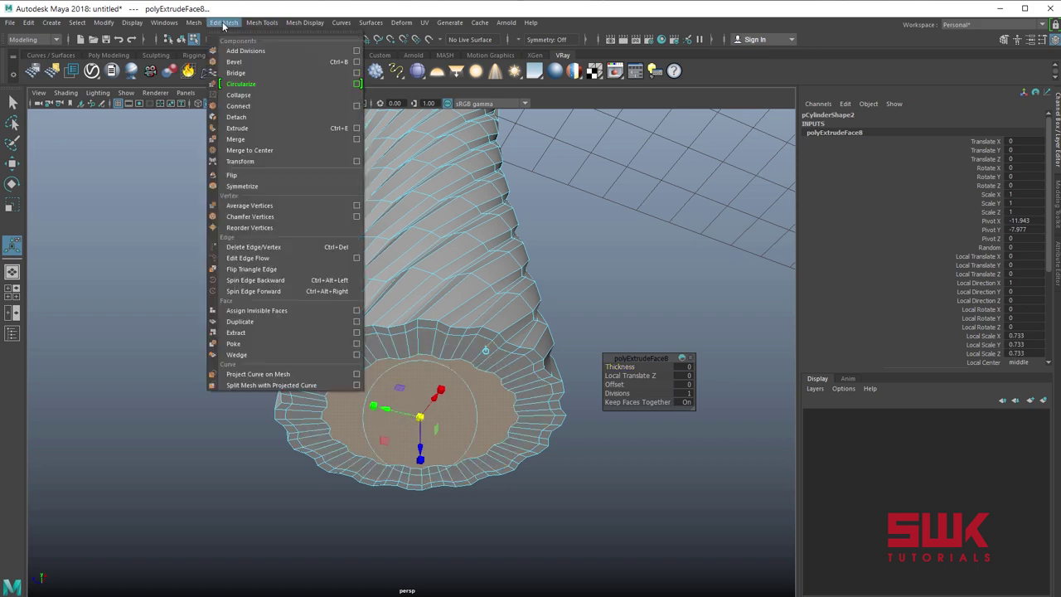
click(249, 93)
key(q)
- Extrude the inner floor face twice, shrinking it to a local scale of 0.7, and collapse the remaining face to its center
alt+drag(506, 335, 441, 328)
scroll(479, 365, up, 3)
alt+drag(478, 365, 472, 281)
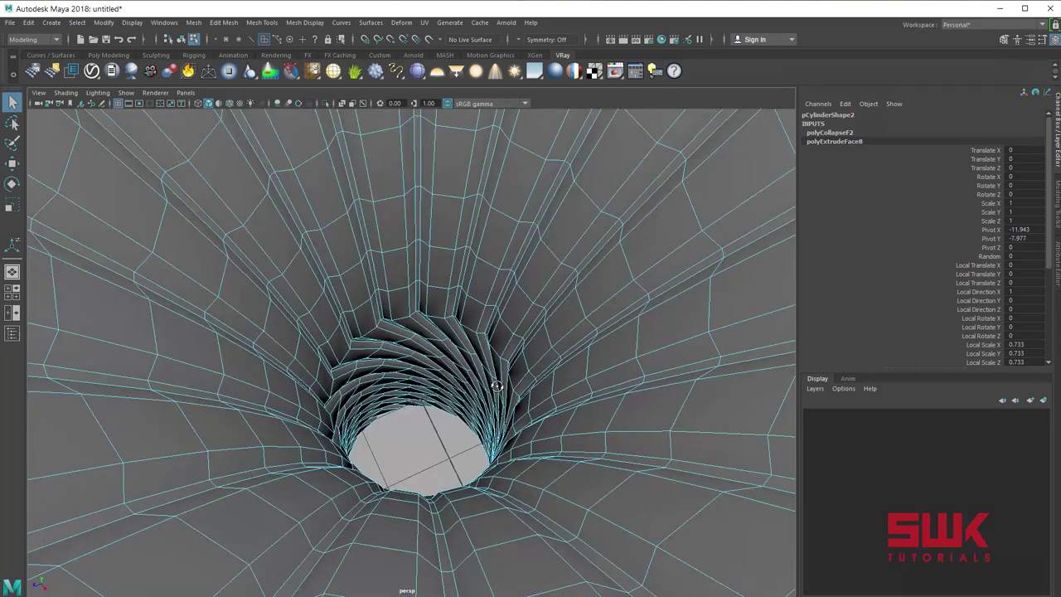
scroll(538, 540, up, 3)
alt+middle_drag(539, 540, 537, 505)
alt+drag(436, 444, 426, 426)
click(425, 446)
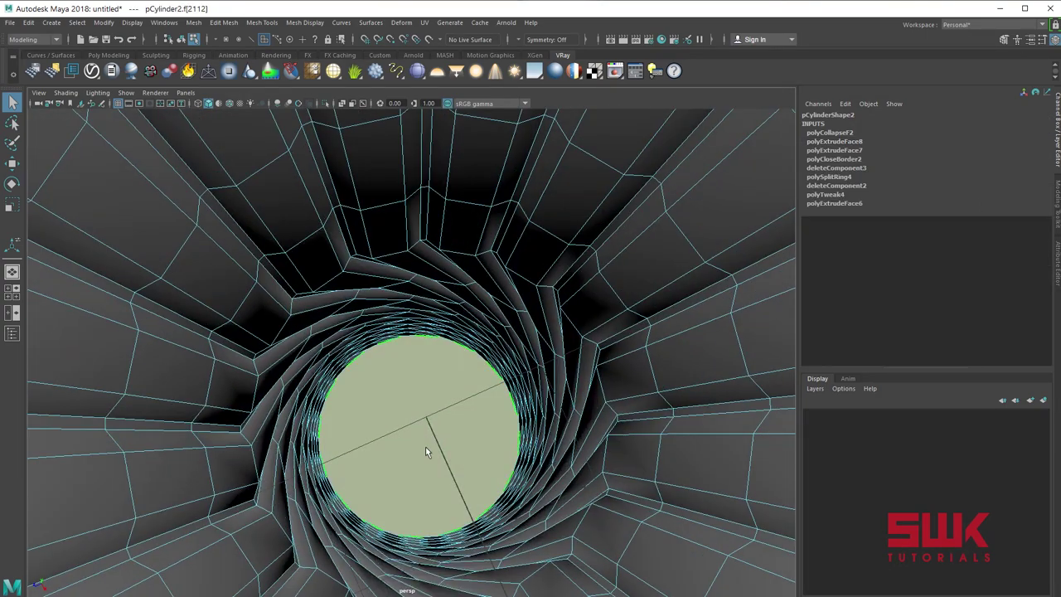
key(ctrl+e)
key(ctrl+e)
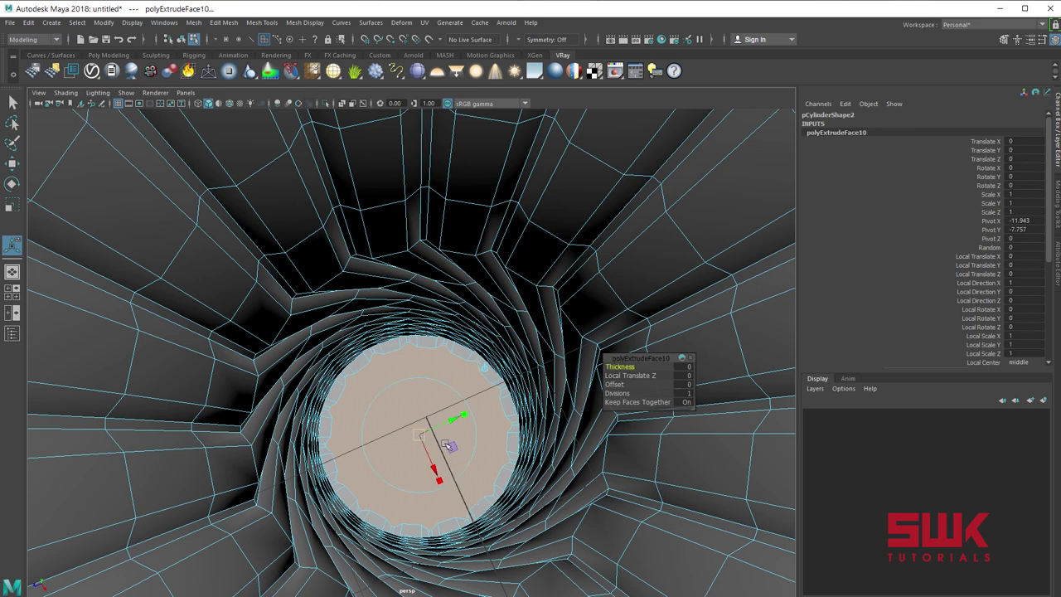
drag(418, 433, 413, 439)
click(223, 22)
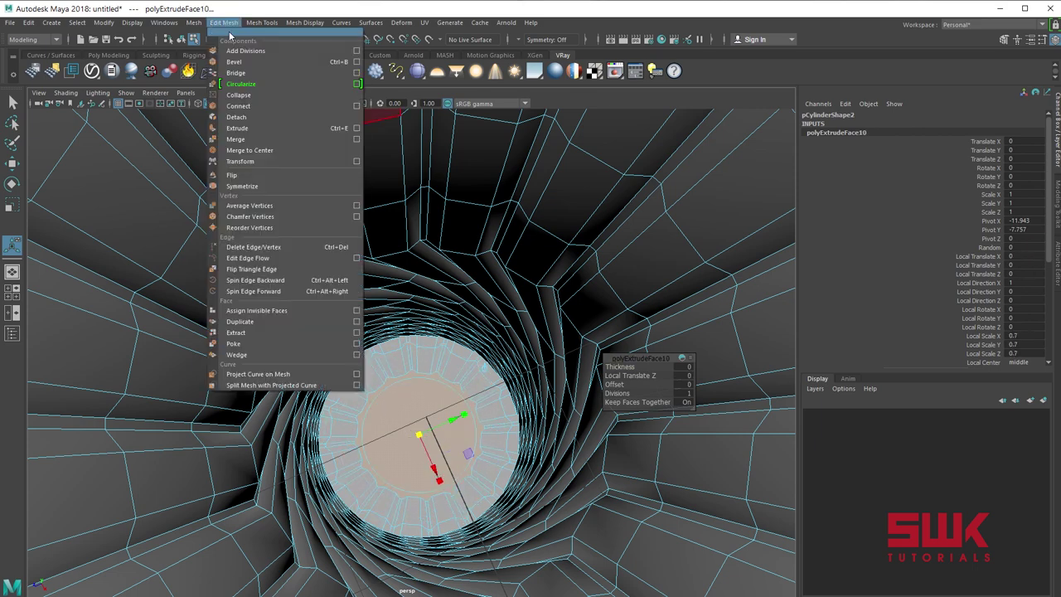
click(256, 95)
key(F8)
- Insert an edge loop around the vase's top rim, close to its outer edge
scroll(502, 337, down, 4)
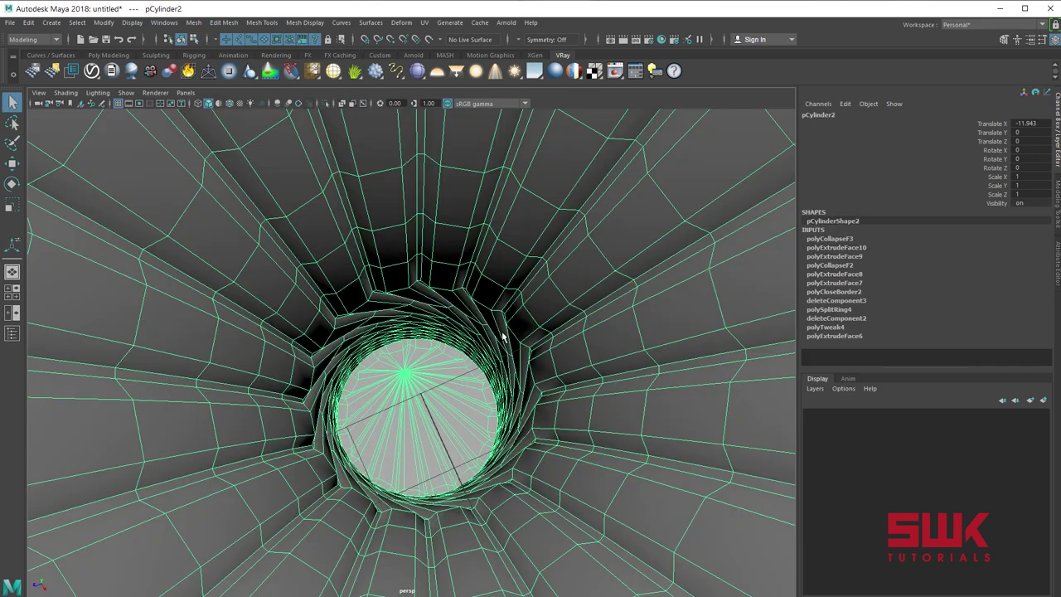
alt+drag(462, 338, 438, 295)
right_drag(430, 289, 365, 307)
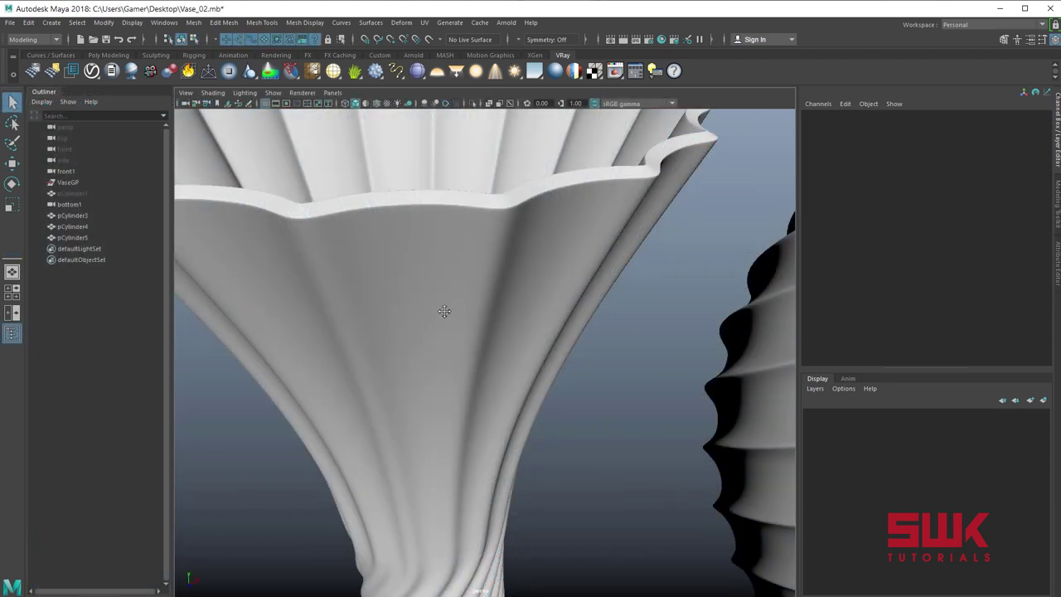
alt+drag(445, 311, 540, 155)
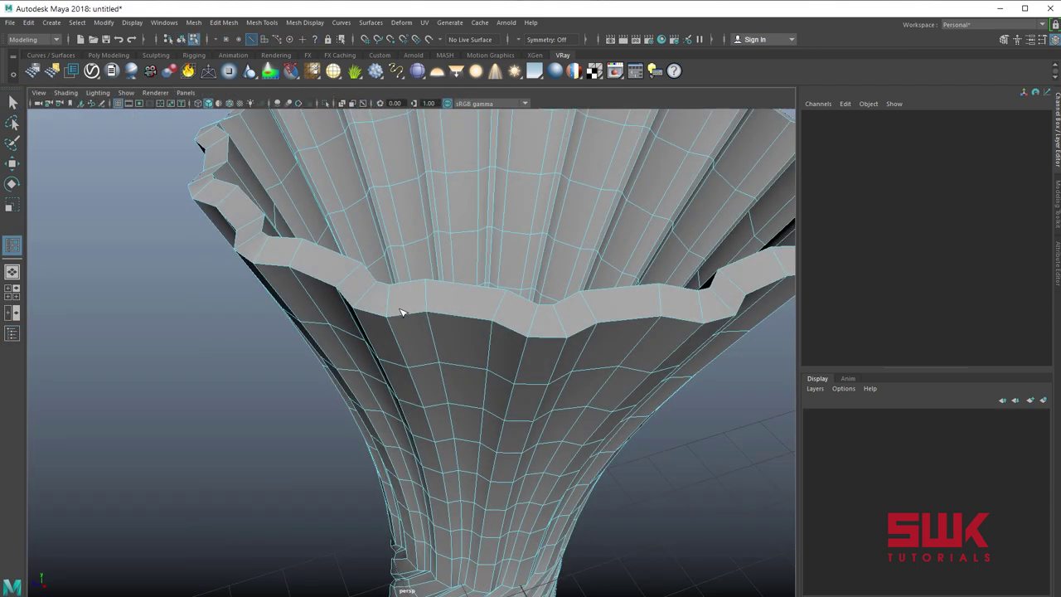
click(388, 313)
click(396, 296)
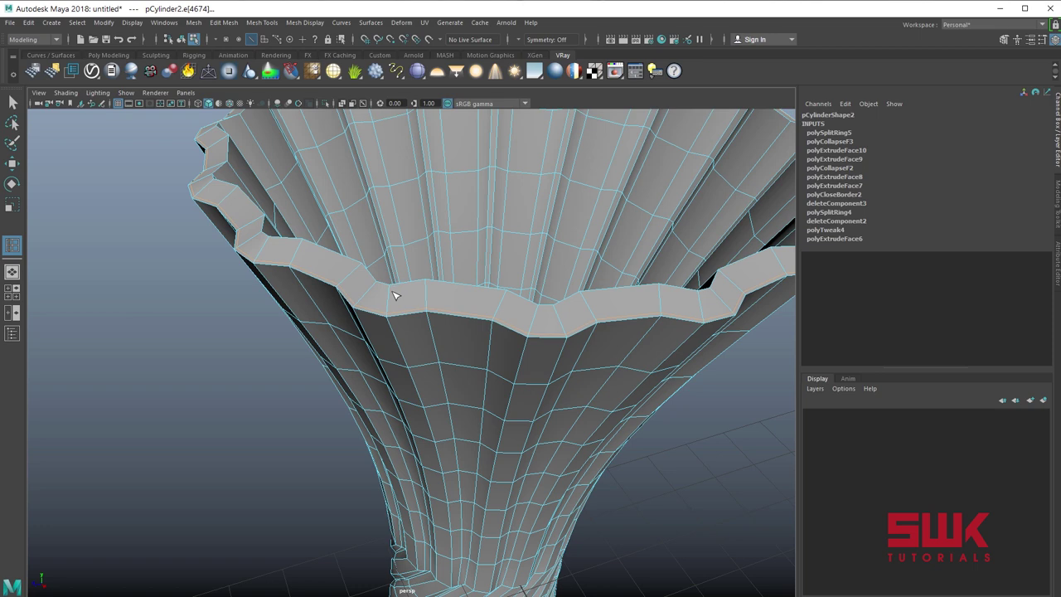
- Insert a second edge loop around the top rim, close to its inner edge
click(397, 304)
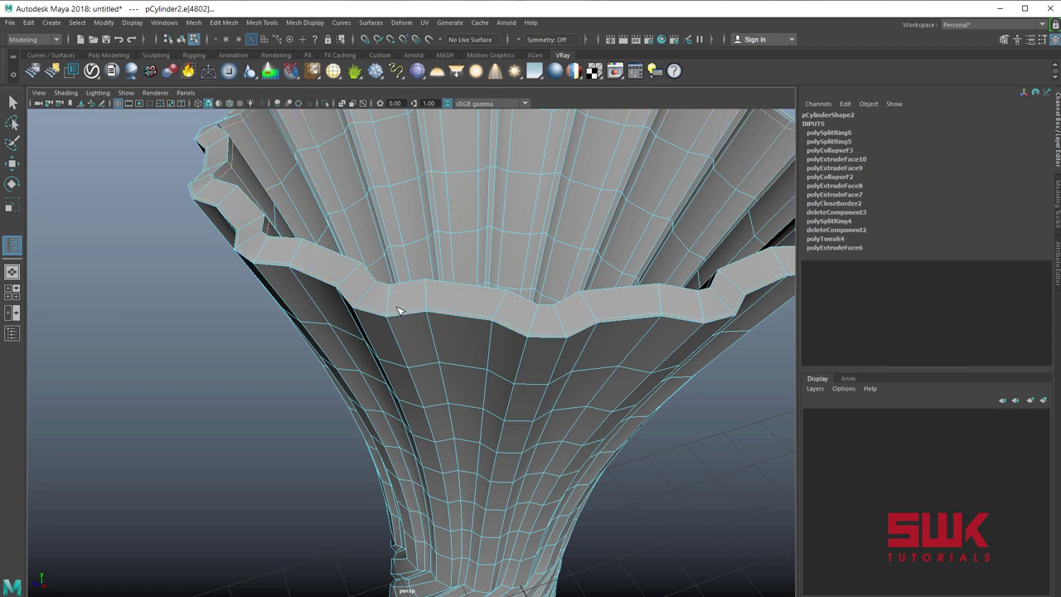
key(ctrl+z)
alt+drag(398, 308, 170, 391)
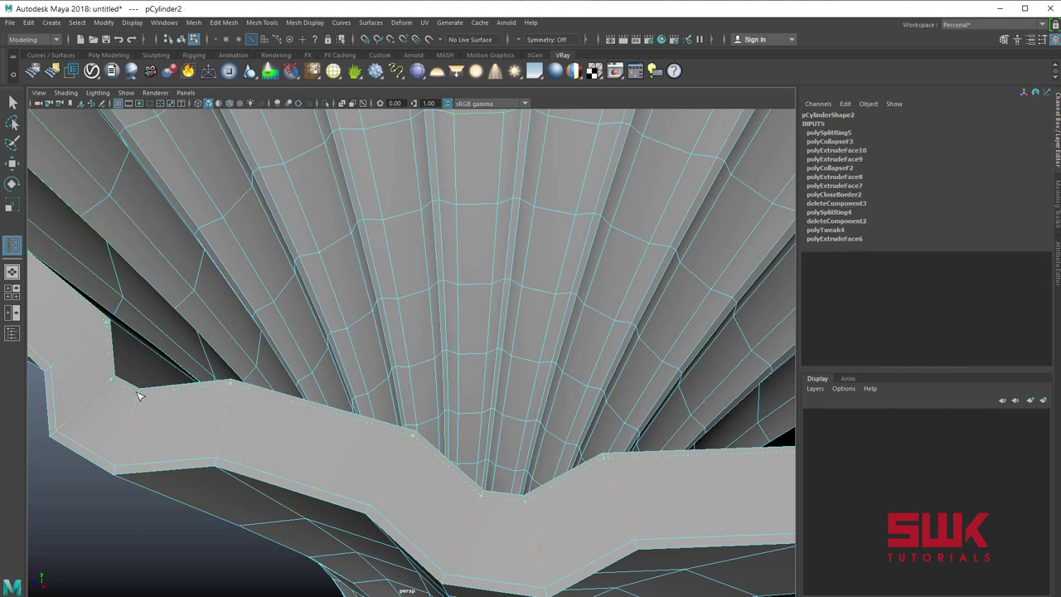
key(shift+z)
alt+drag(137, 394, 171, 377)
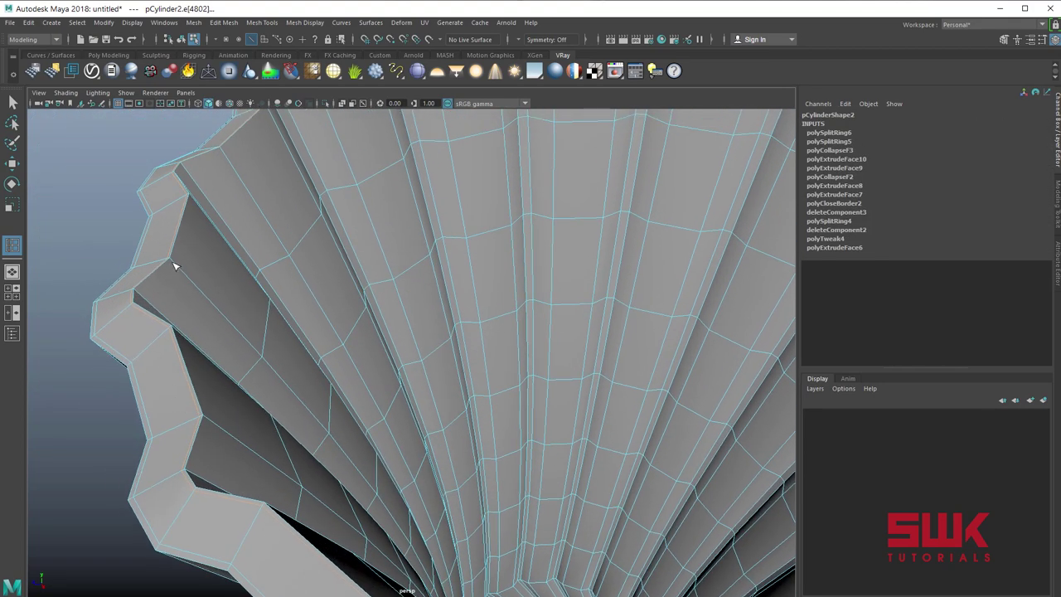
- Insert two edge loops just below the vase's rim, one on the inner wall and one on the outer wall
click(194, 287)
alt+drag(194, 286, 340, 302)
click(379, 174)
alt+drag(380, 174, 467, 135)
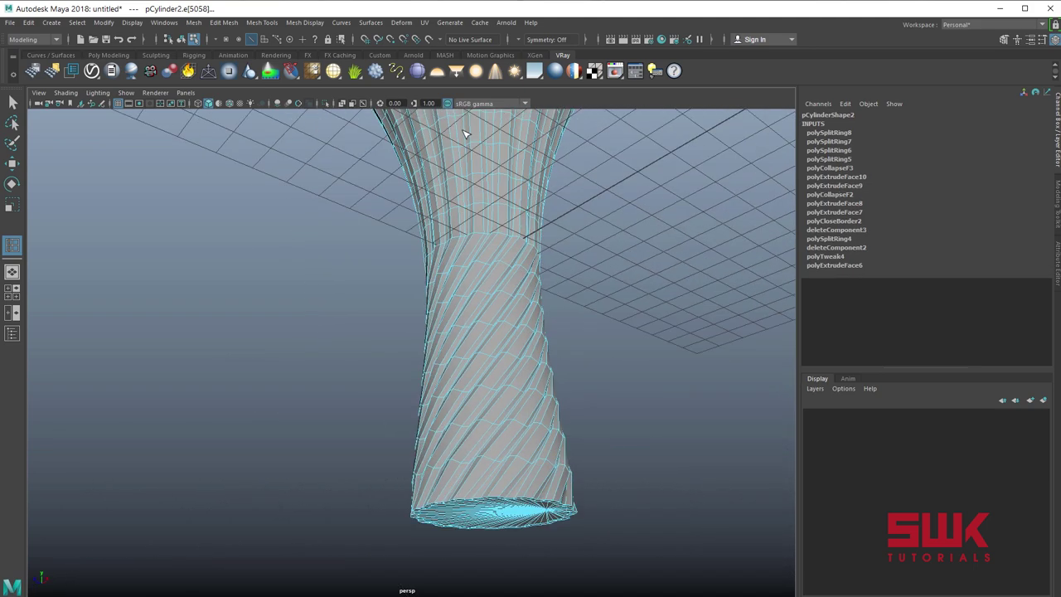
- Insert an edge loop around the vase's outer wall, close to the bottom edge of the base
alt+right_drag(466, 307, 538, 433)
alt+middle_drag(538, 433, 484, 245)
alt+drag(484, 244, 476, 296)
alt+right_drag(476, 296, 540, 431)
alt+middle_drag(540, 431, 507, 385)
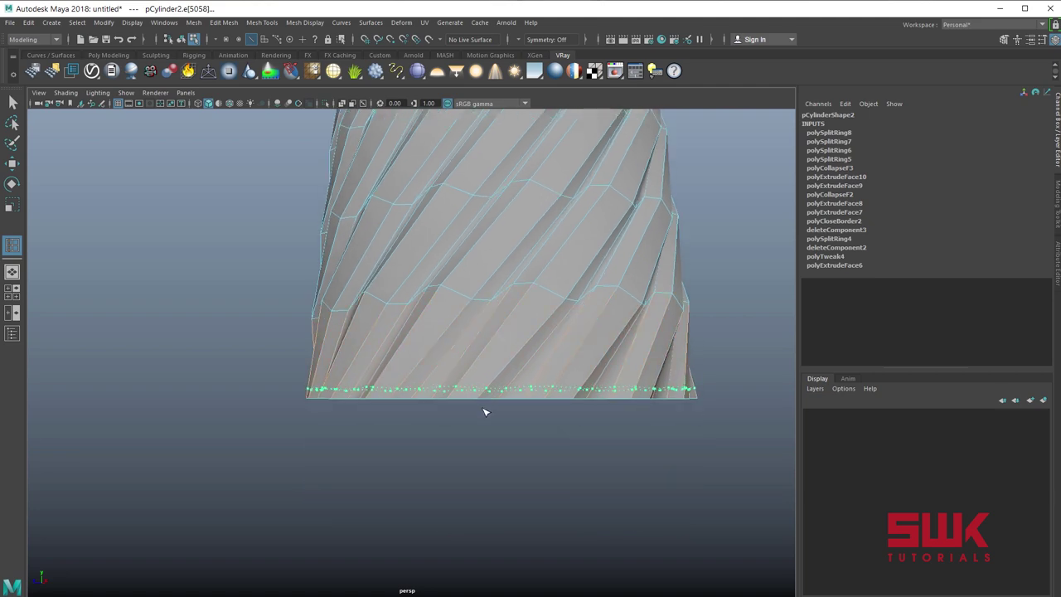
click(480, 388)
alt+drag(479, 388, 388, 173)
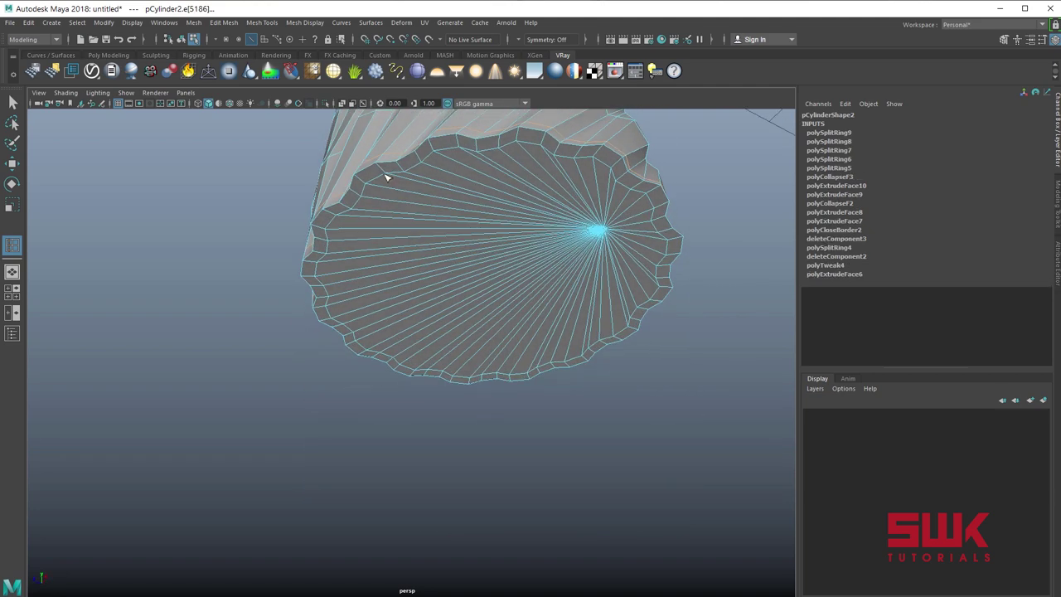
- Show the vase with smooth mesh preview in object mode and hide the viewport grid
right_click(457, 201)
click(484, 185)
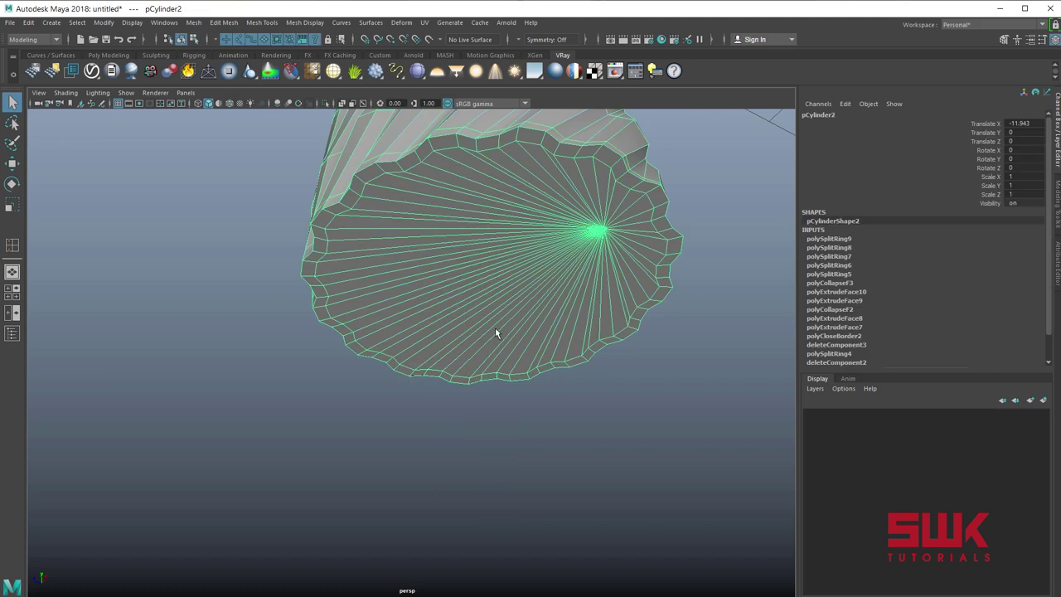
key(3)
click(524, 396)
alt+right_drag(525, 395, 404, 358)
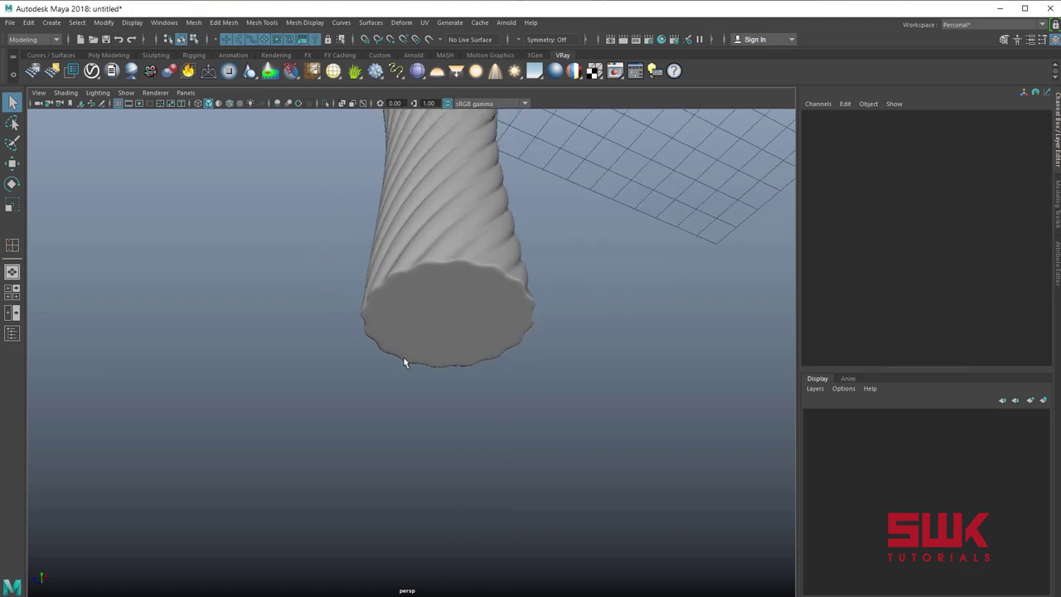
alt+drag(531, 327, 271, 171)
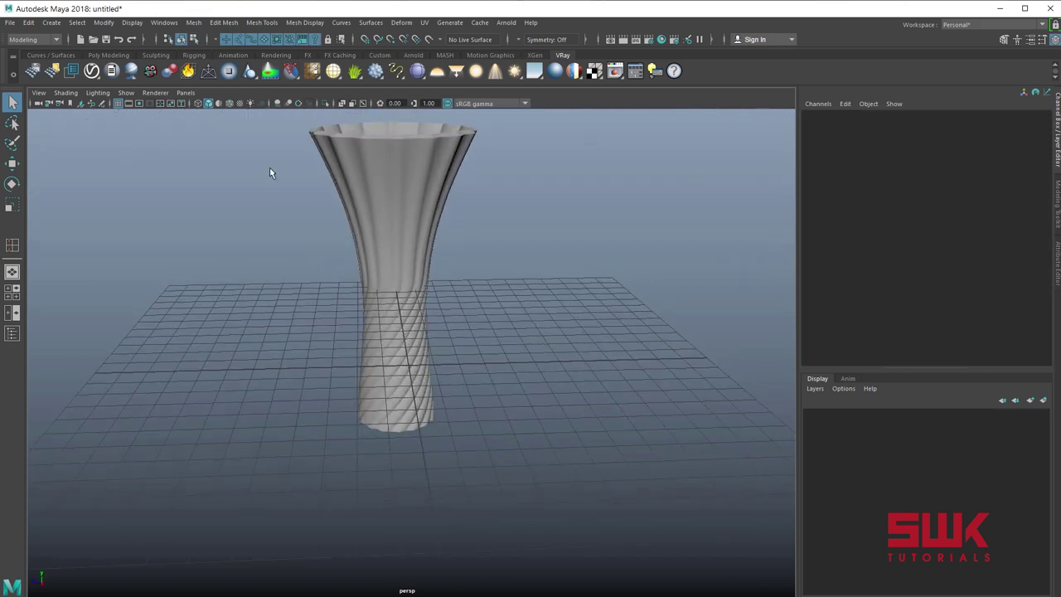
click(121, 103)
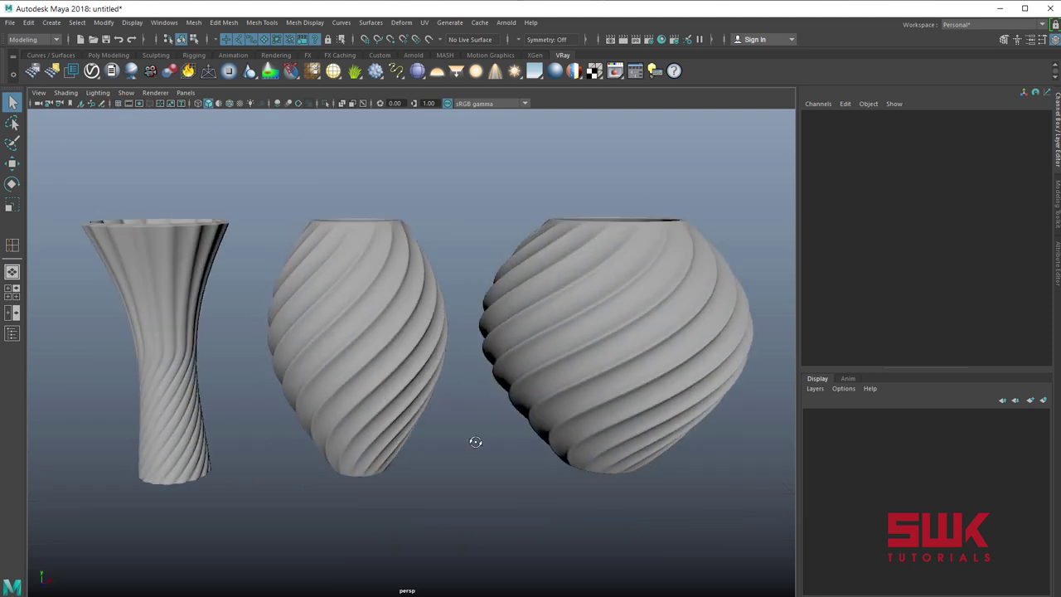
click(403, 23)
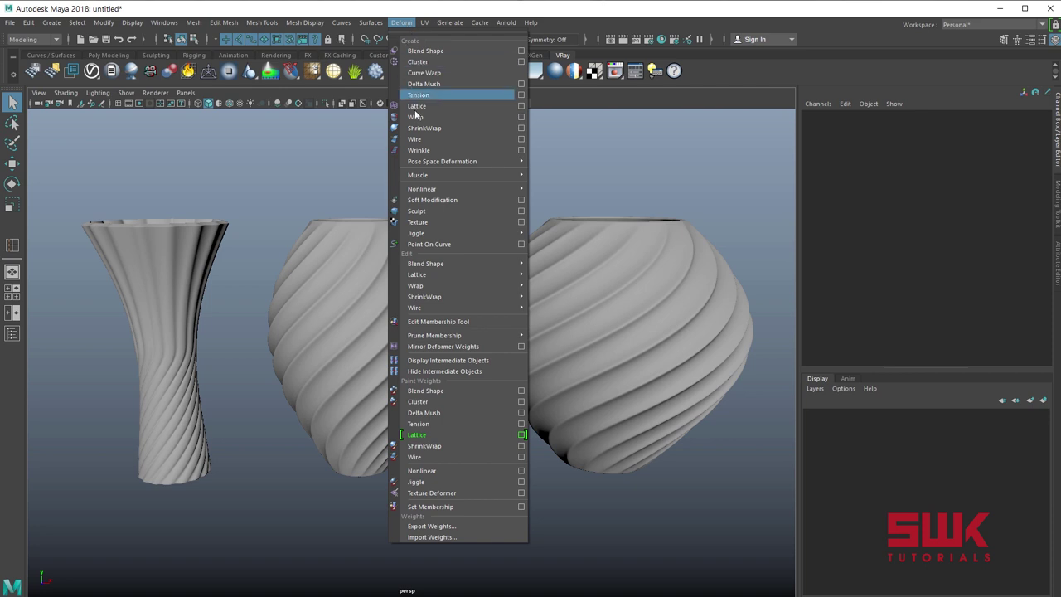
mouse_move(525, 190)
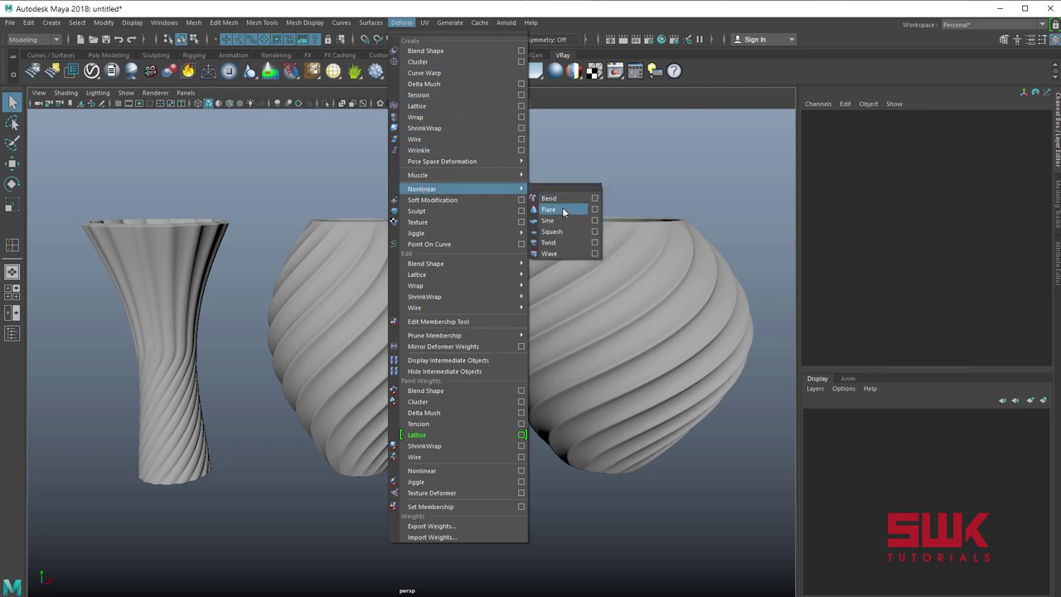
click(665, 198)
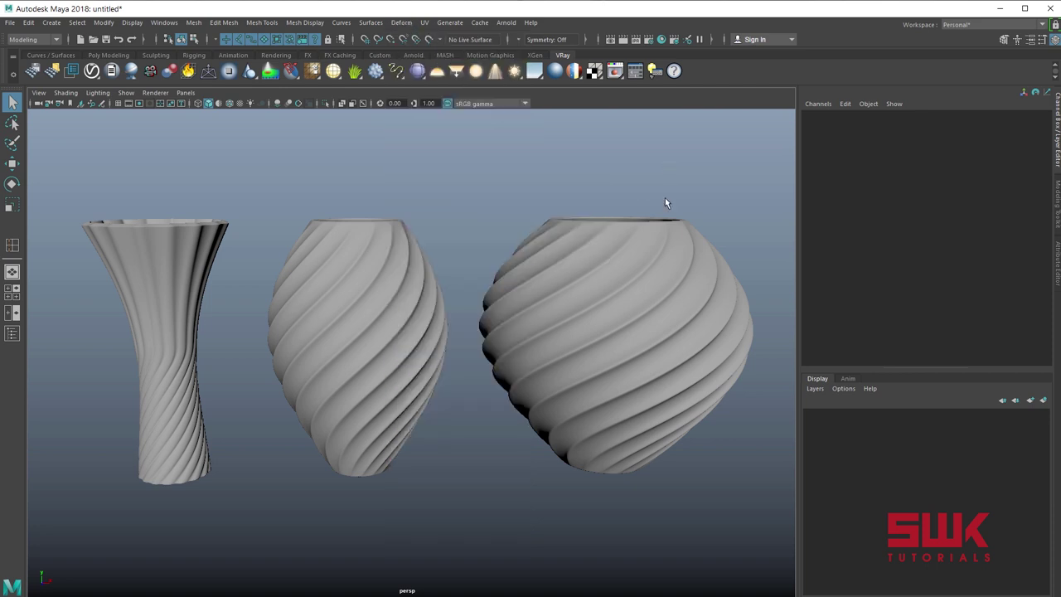
alt+drag(205, 308, 233, 316)
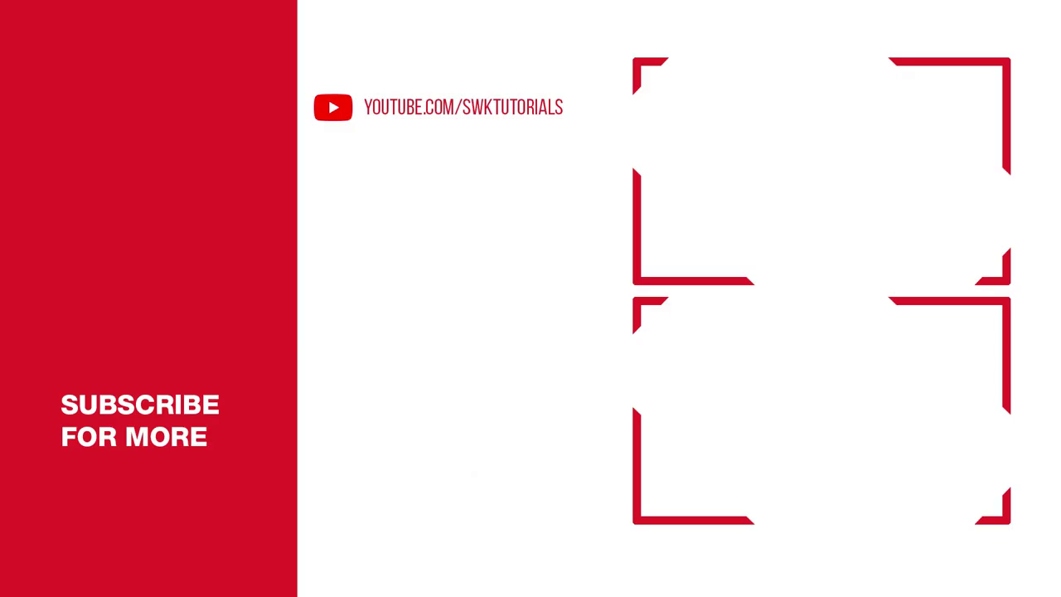